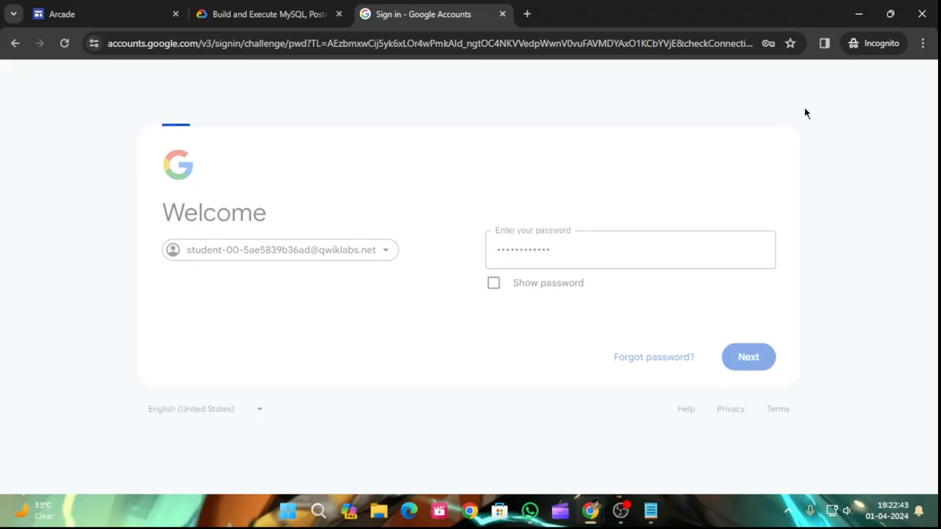
Copy the gcloud auth list command from the Activate Cloud Shell section of the lab instructions
left_click(268, 13)
scroll(478, 266, "down", 15)
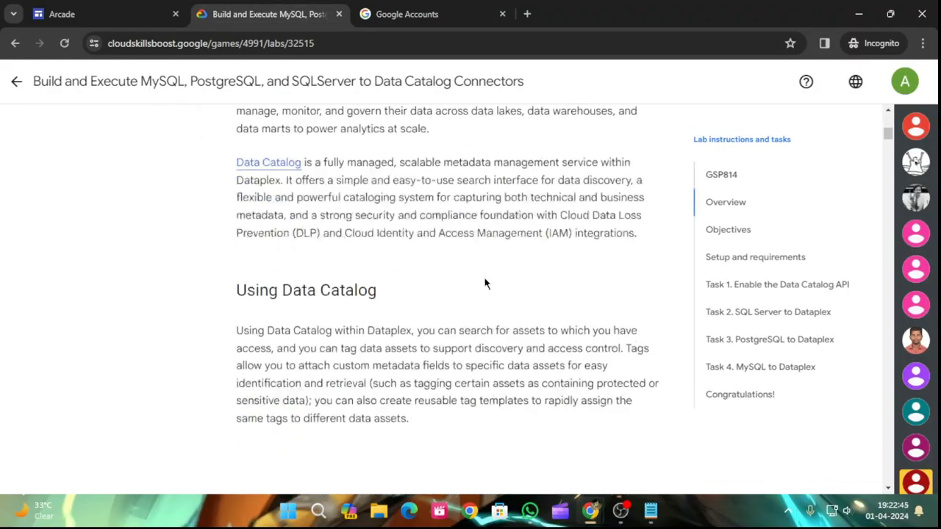
scroll(511, 291, "down", 15)
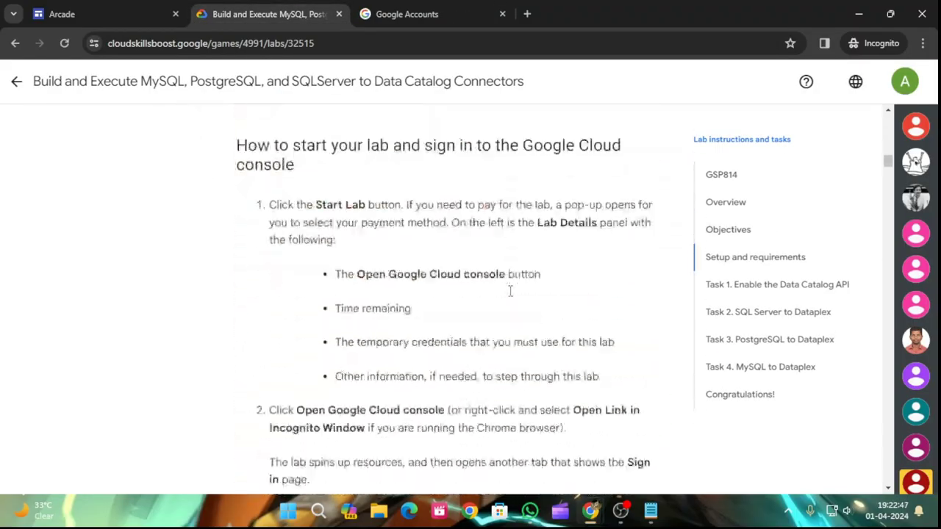
scroll(510, 292, "down", 15)
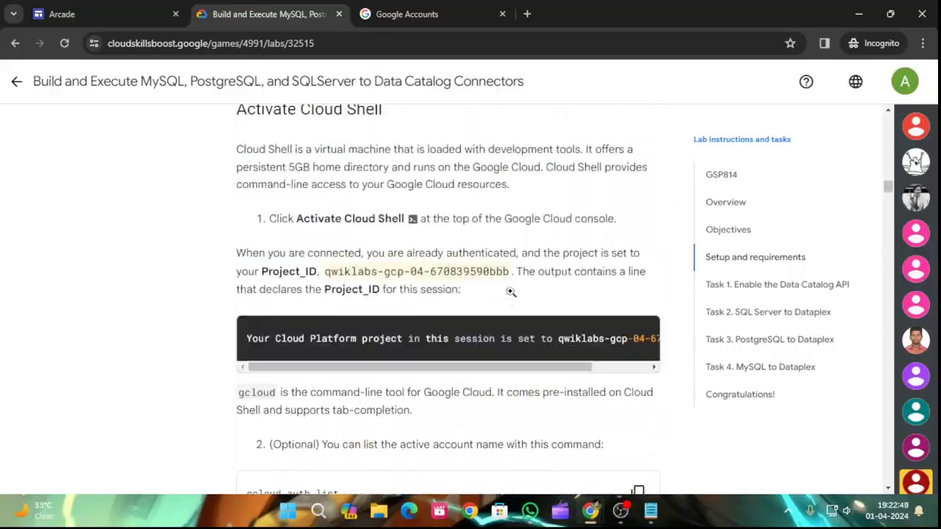
scroll(512, 297, "down", 2)
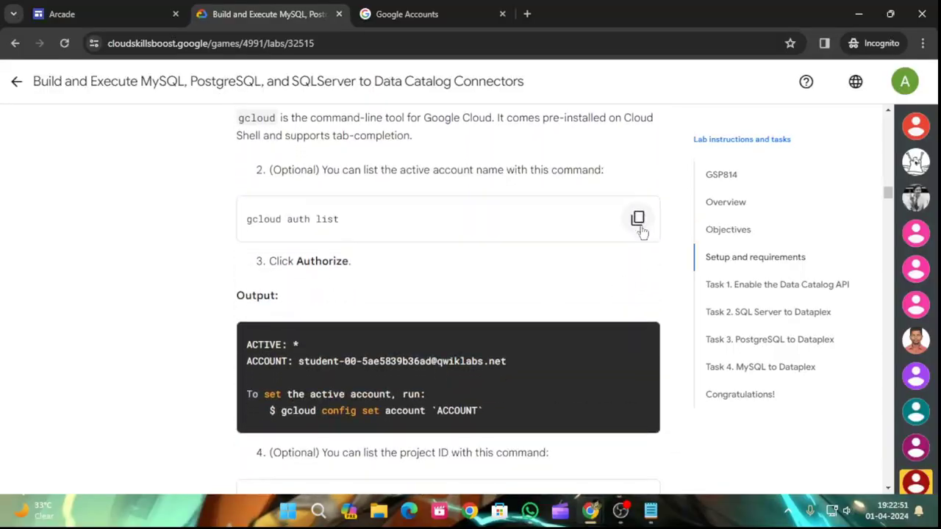
left_click(638, 221)
Continue into the Google Cloud console with the student account and agree to the Terms of Service
left_click(448, 9)
left_click(591, 439)
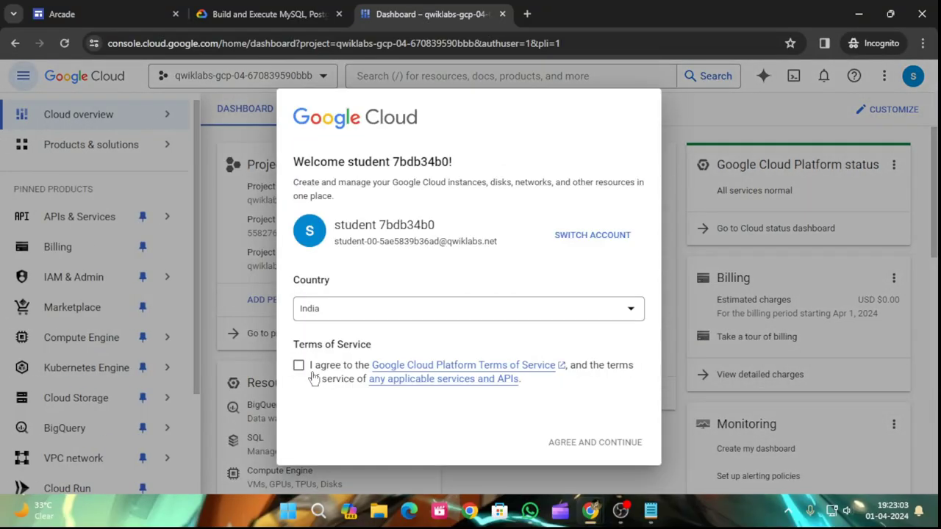
left_click(299, 366)
left_click(610, 442)
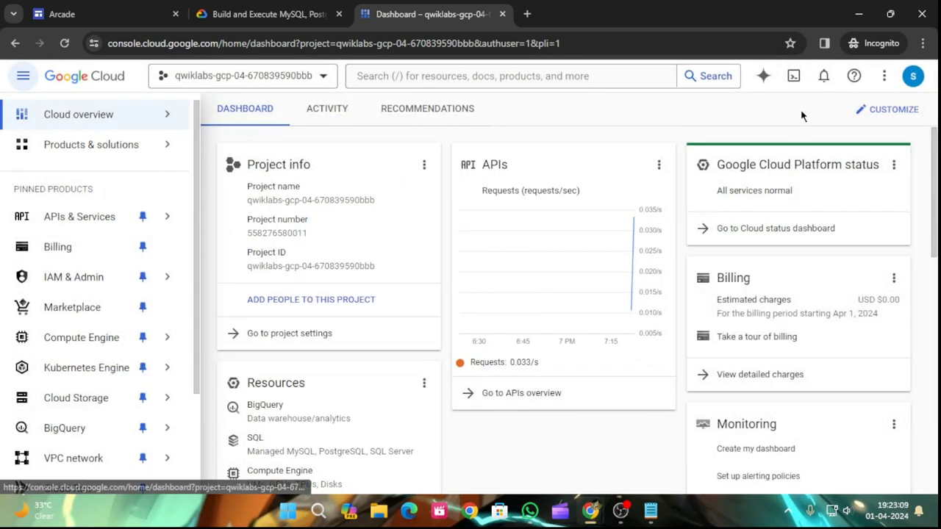
Activate Cloud Shell with an enlarged terminal and run the copied gcloud auth list command
left_click(795, 85)
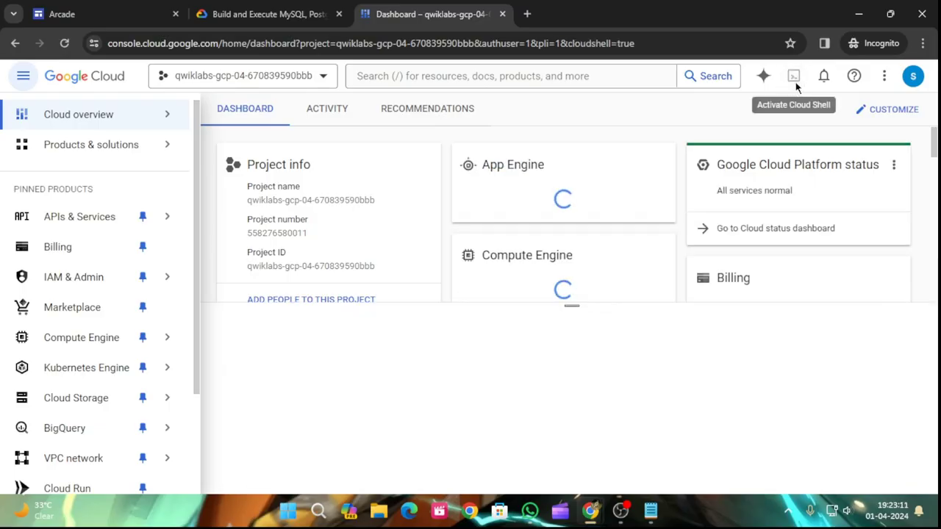
left_click_drag(572, 304, 620, 163)
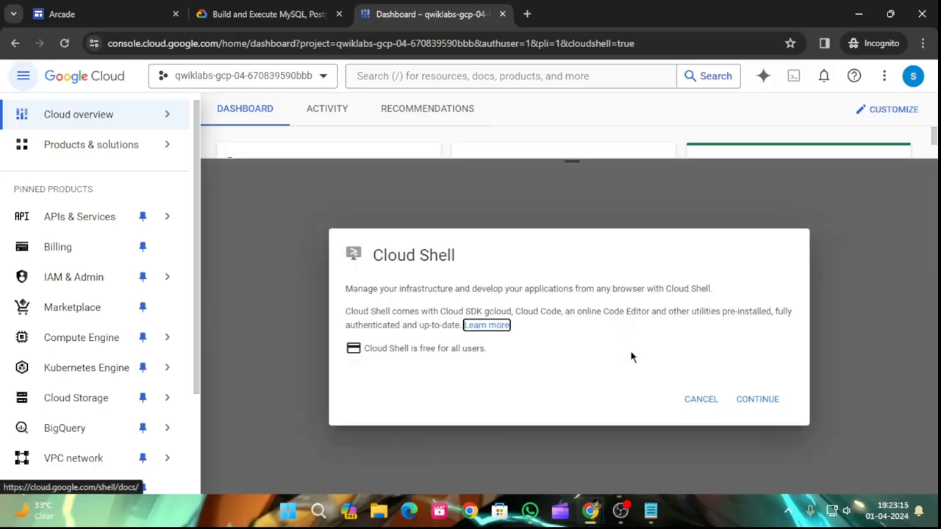
left_click(750, 405)
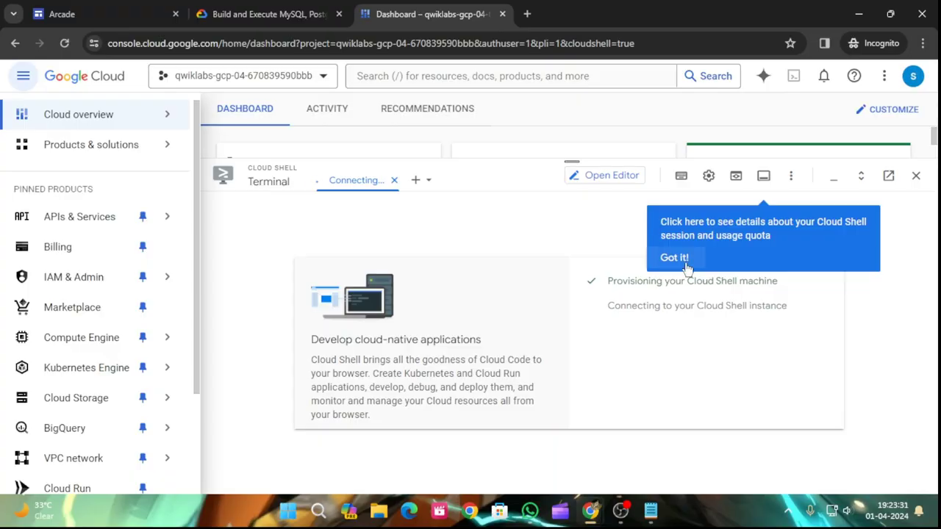
left_click(682, 261)
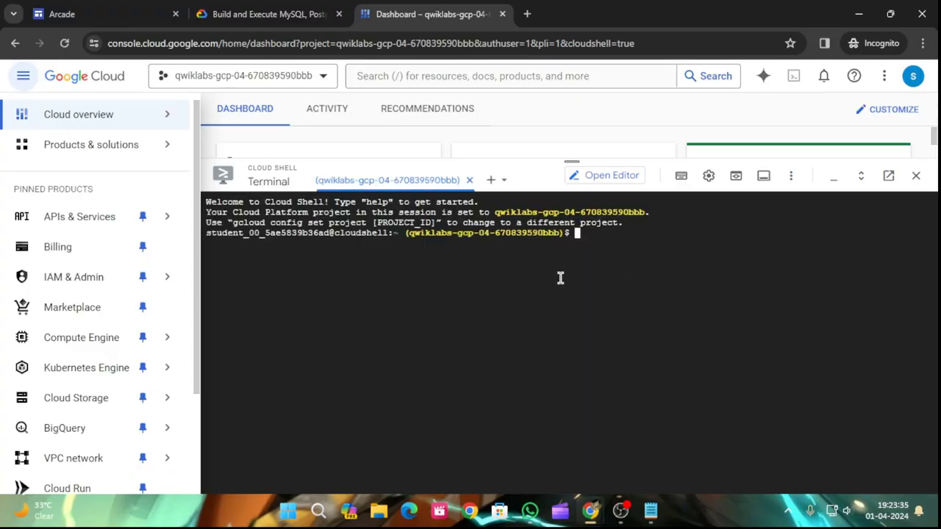
key("ctrl+v")
key("Return")
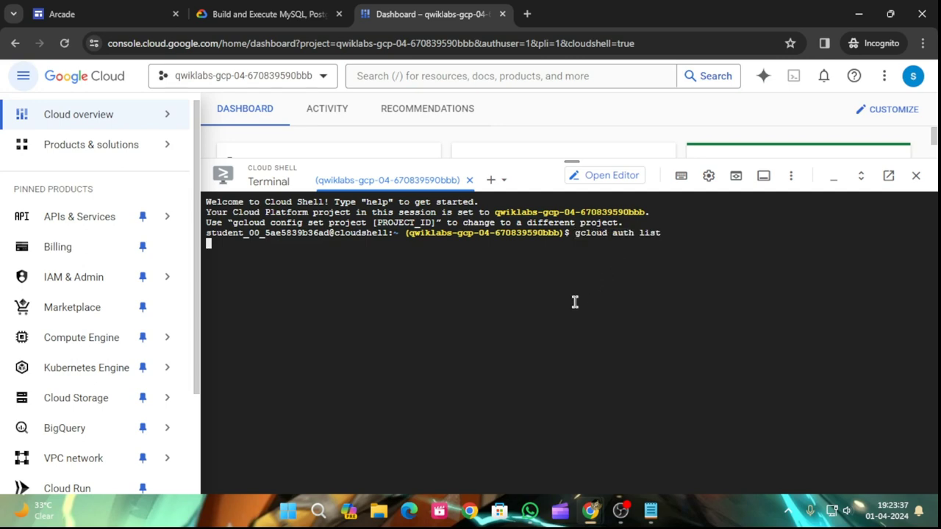
Authorize Cloud Shell and run gcloud config list project, copied from the lab instructions
left_click(346, 7)
scroll(574, 378, "down", 4)
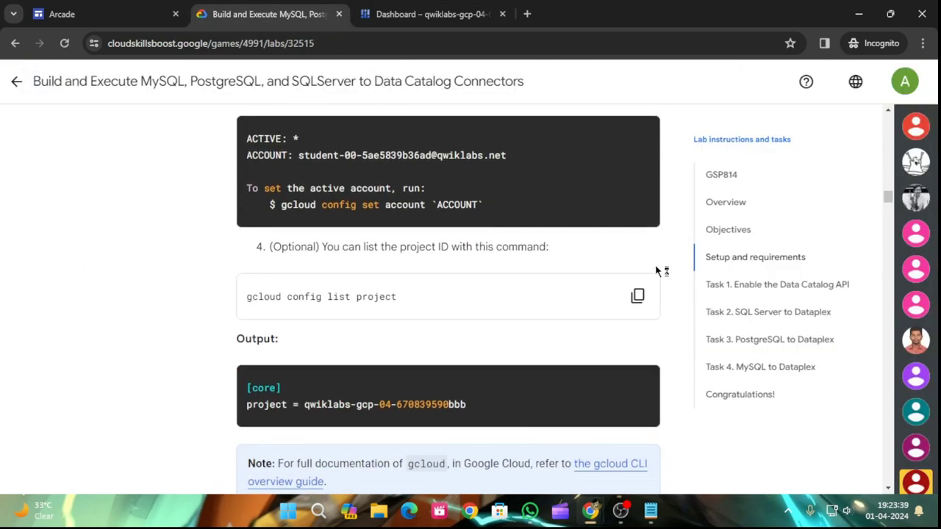
left_click(637, 297)
left_click(430, 14)
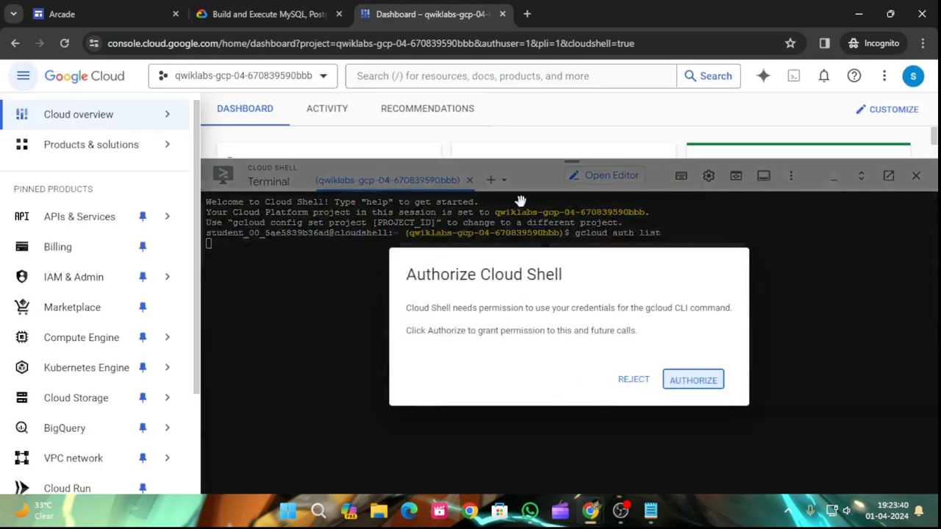
left_click(683, 378)
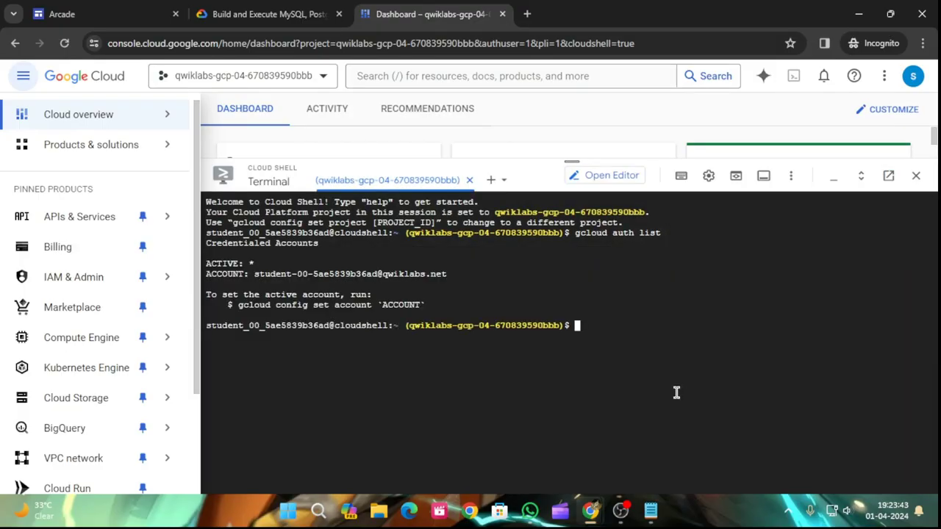
key("ctrl+v")
key("Return")
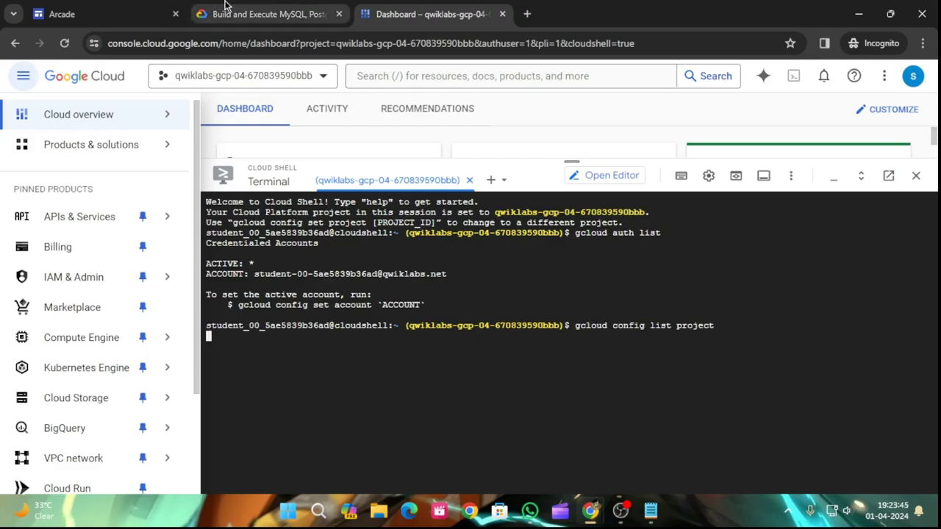
Copy the name Google Cloud Data Catalog API from the Task 1 instructions of the lab
left_click(268, 14)
scroll(532, 375, "down", 7)
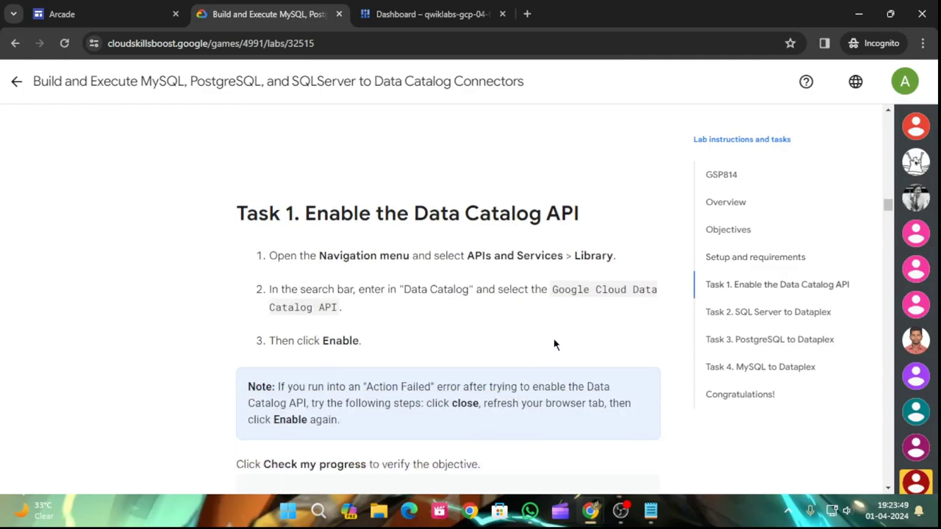
scroll(515, 331, "down", 1)
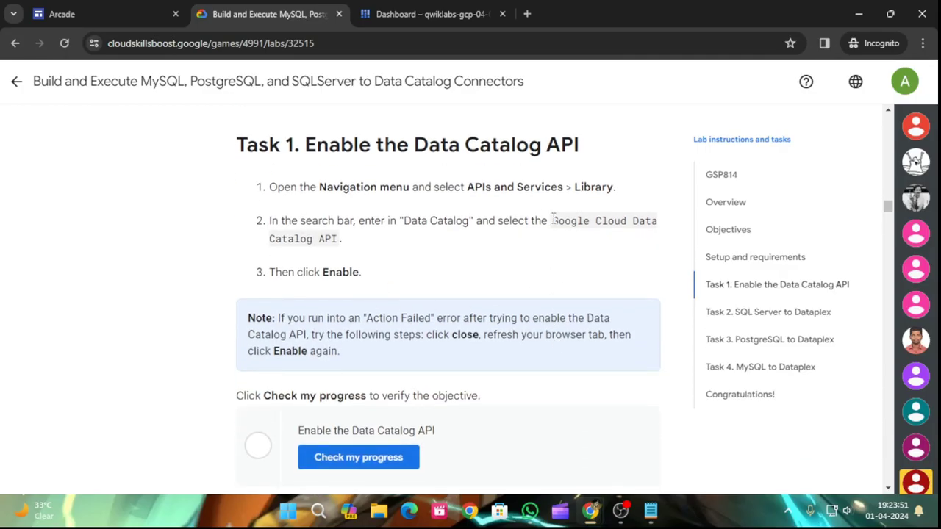
left_click_drag(553, 220, 558, 245)
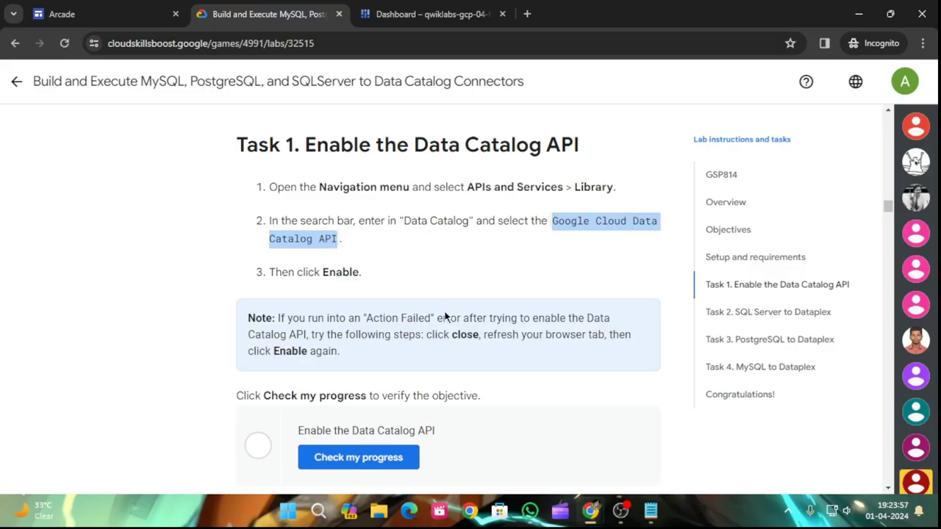
Open the API Library in the Google Cloud console and search it for Google Cloud Data Catalog API
left_click(397, 11)
mouse_move(61, 214)
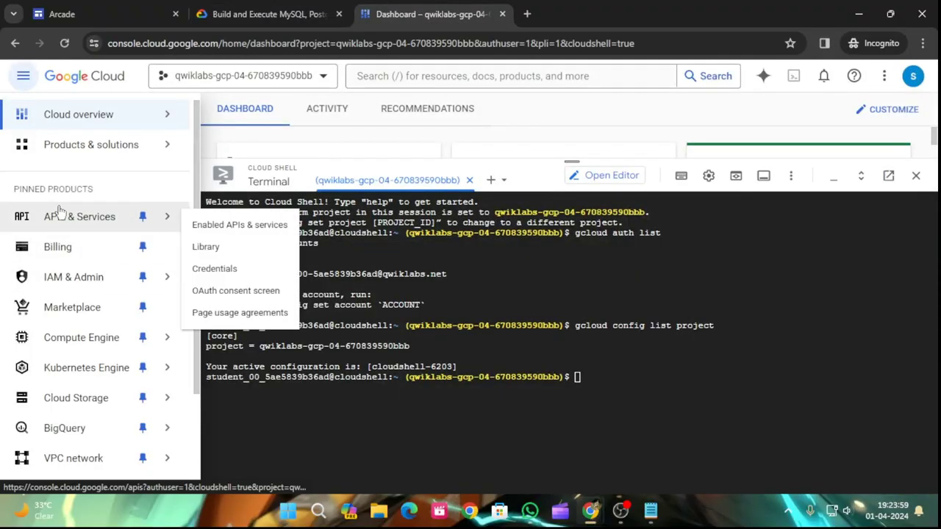
left_click(205, 246)
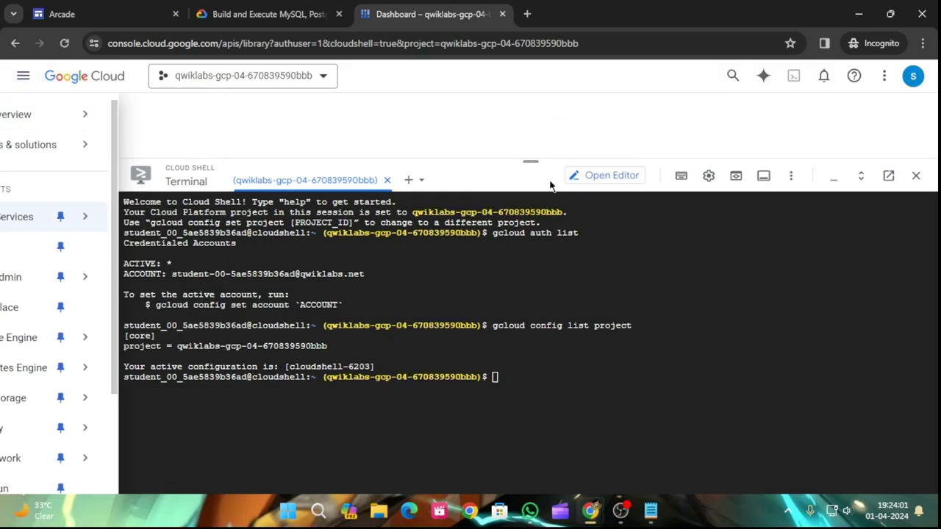
left_click_drag(477, 158, 471, 383)
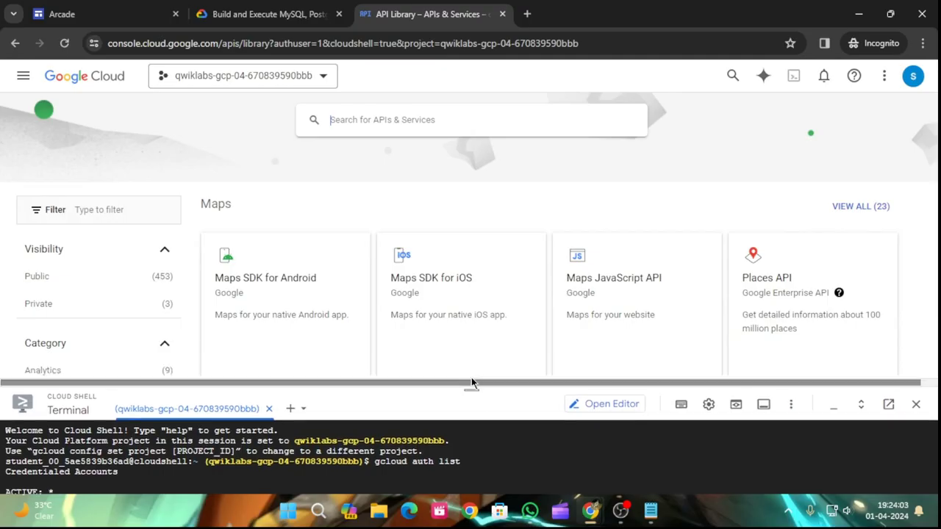
left_click(397, 123)
key("ctrl+v")
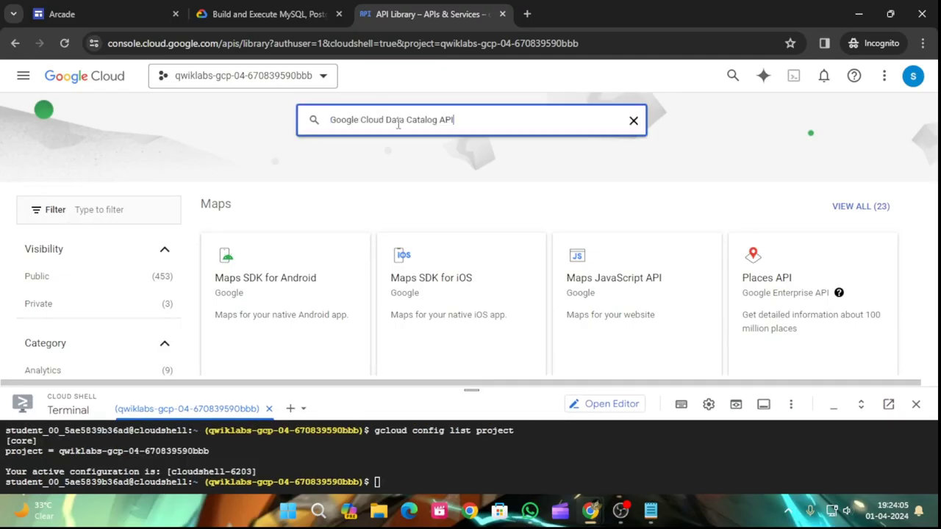
key("Return")
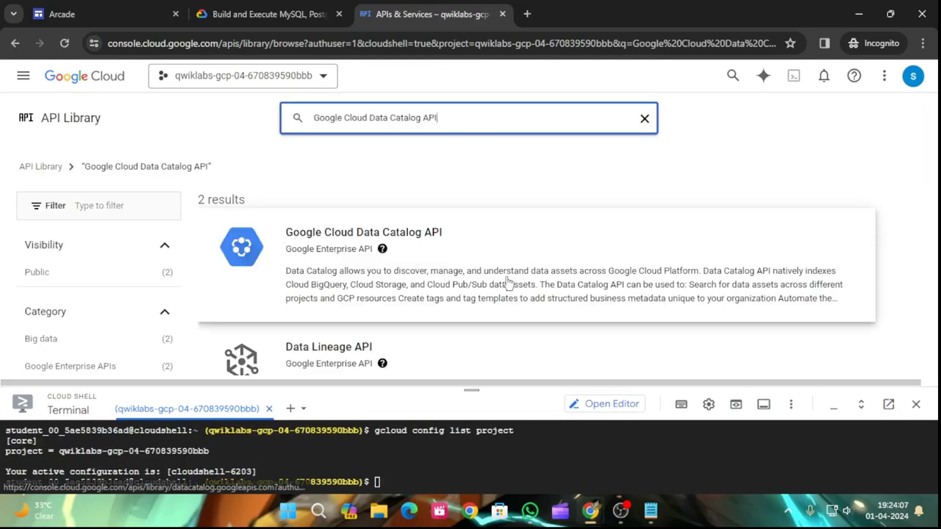
Open the Google Cloud Data Catalog API from the search results and enable it
left_click(290, 9)
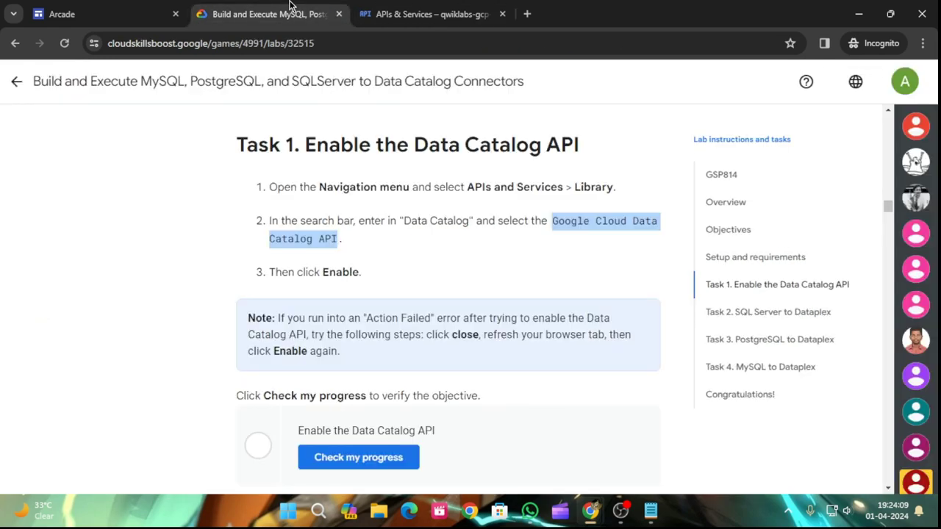
left_click(427, 14)
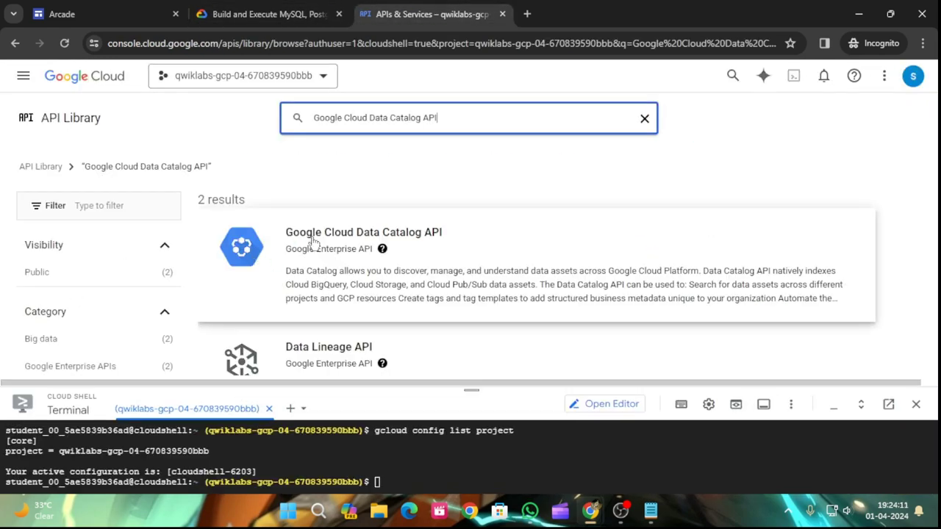
left_click(342, 237)
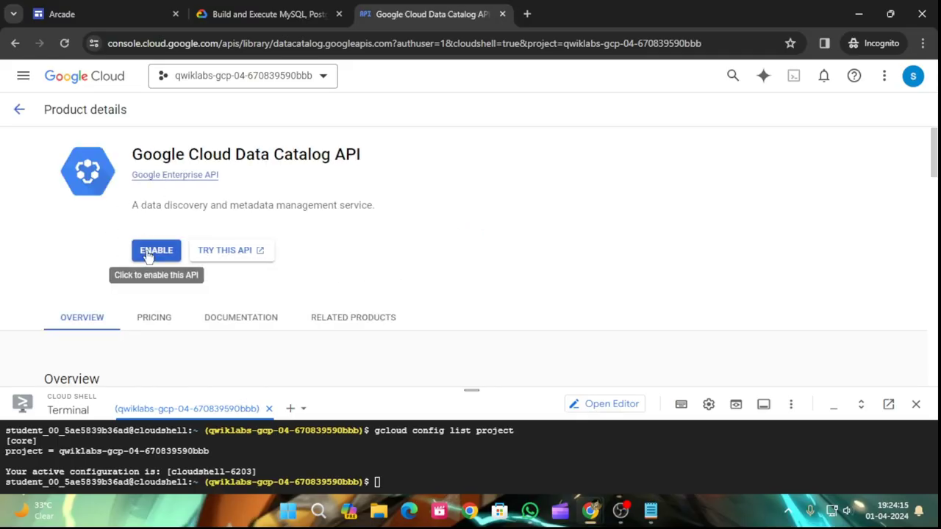
left_click(152, 253)
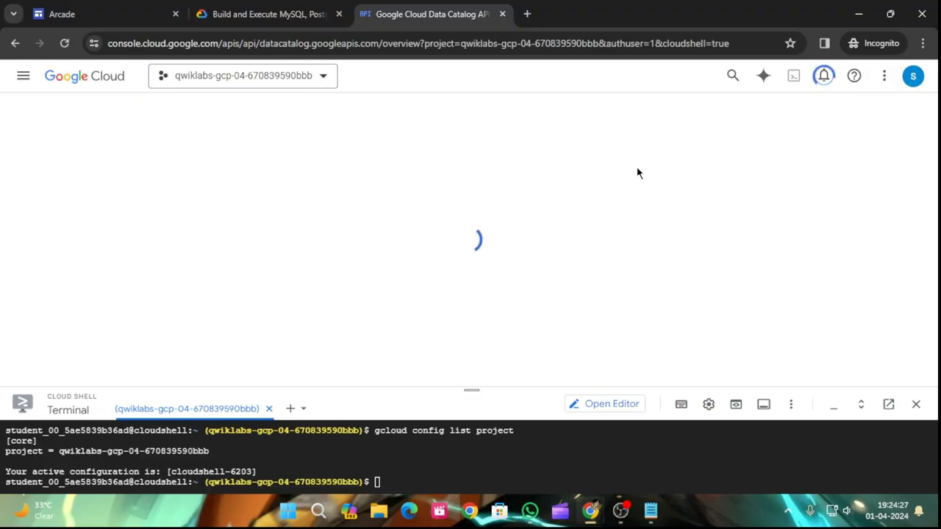
Check the lab progress for the Enable the Data Catalog API objective
left_click(265, 14)
scroll(391, 202, "down", 2)
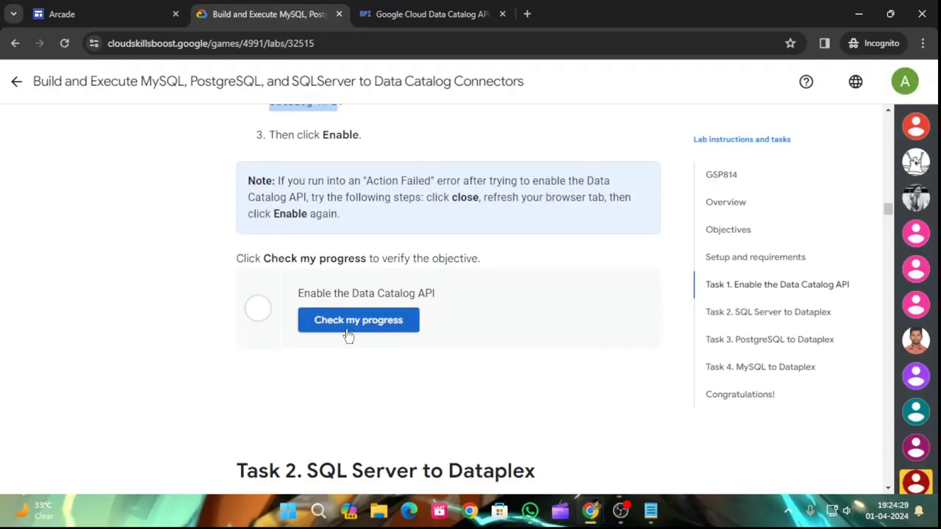
left_click(349, 336)
Copy the Task 2 command export PROJECT_ID=$(gcloud config get-value project) and run it in an enlarged Cloud Shell terminal
scroll(506, 311, "down", 2)
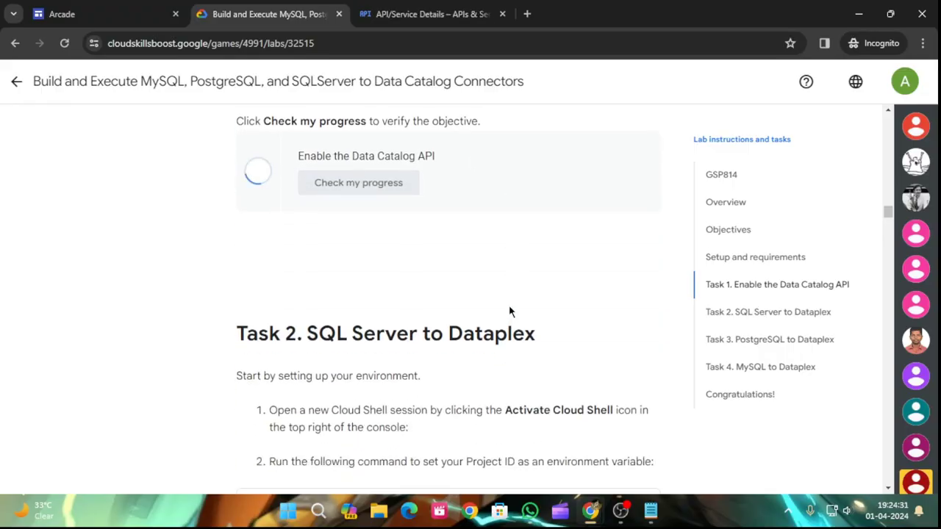
scroll(510, 308, "down", 2)
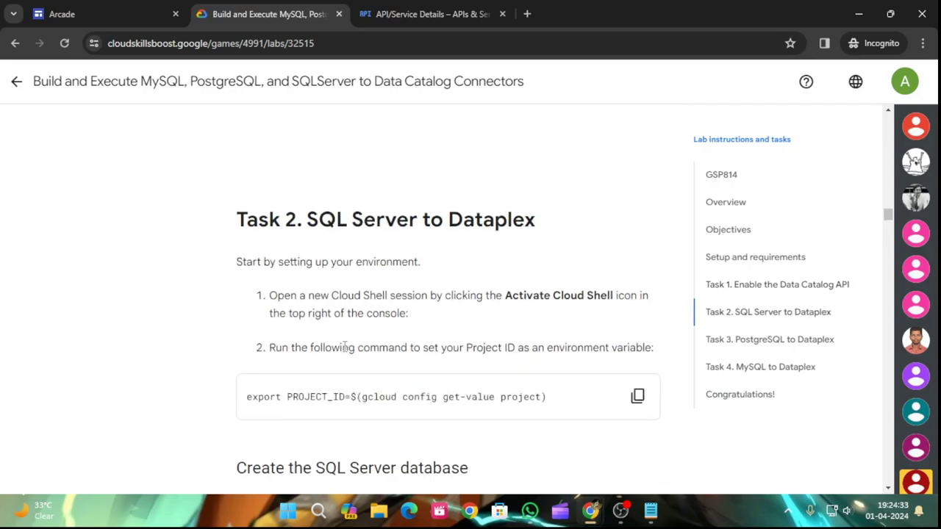
left_click(637, 397)
left_click(434, 14)
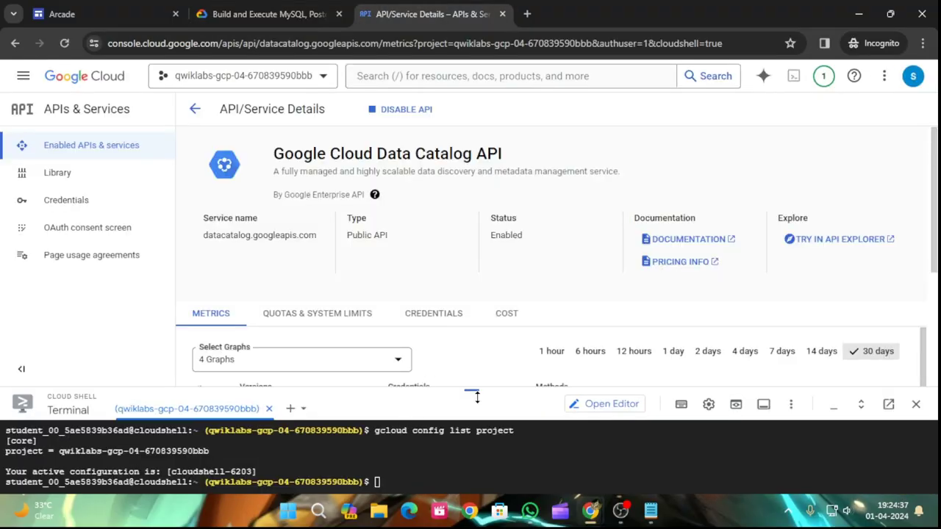
left_click_drag(474, 367, 471, 126)
left_click(408, 337)
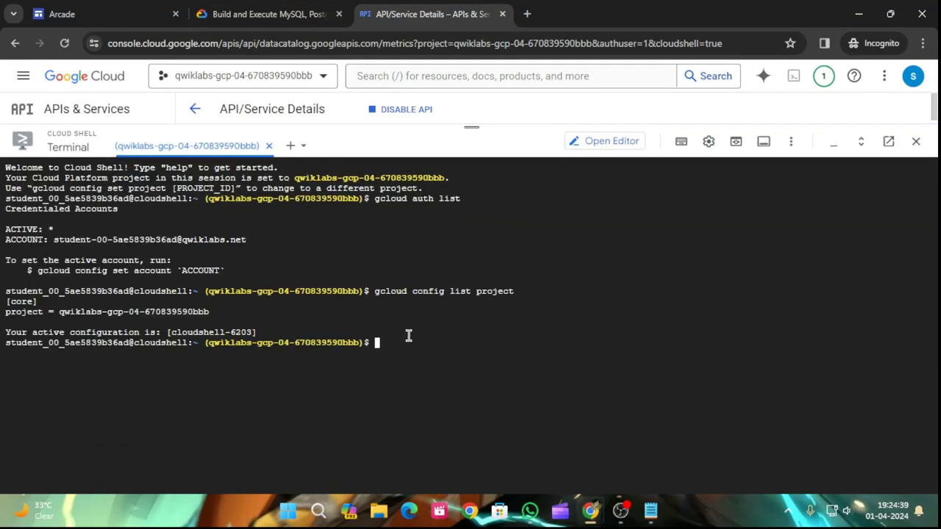
key("ctrl+v")
key("Return")
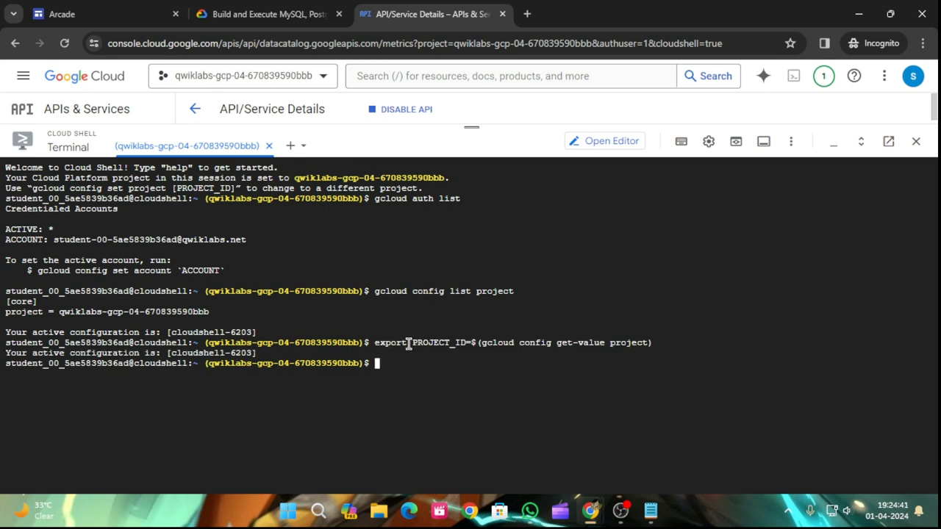
Copy the lab's gsutil cp and unzip commands for cloudsql-sqlserver-tooling.zip and run them in Cloud Shell
left_click(243, 13)
scroll(230, 318, "down", 2)
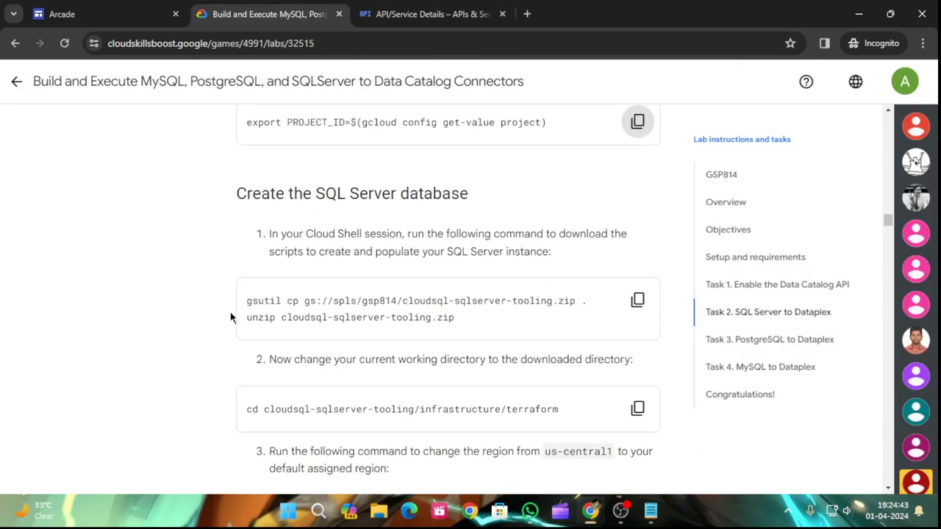
left_click(638, 300)
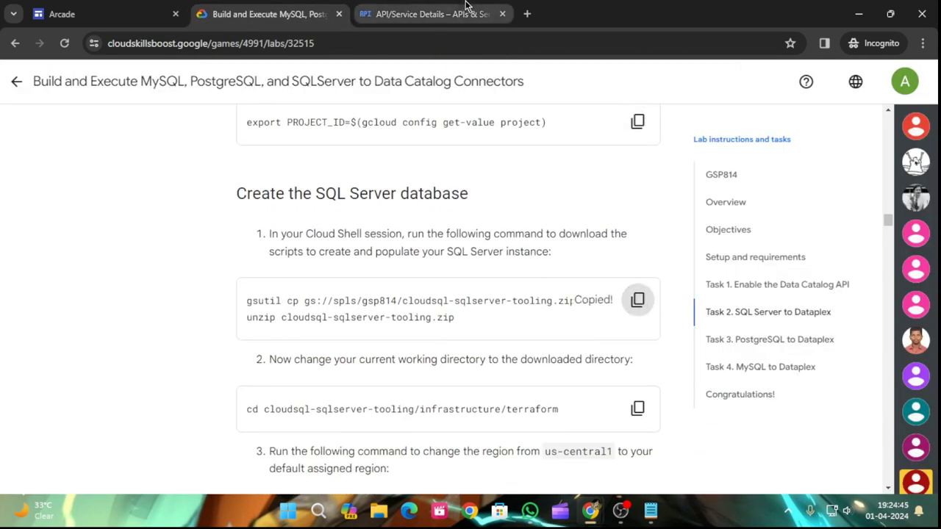
left_click(426, 14)
key("ctrl+v")
key("Return")
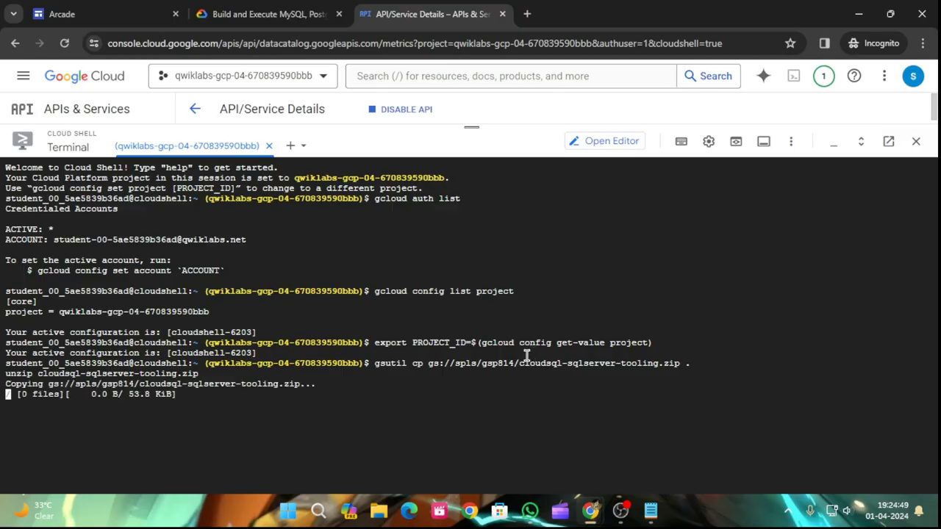
Copy the lab command cd cloudsql-sqlserver-tooling/infrastructure/terraform and run it in Cloud Shell
left_click(265, 14)
scroll(455, 355, "down", 1)
scroll(455, 354, "down", 2)
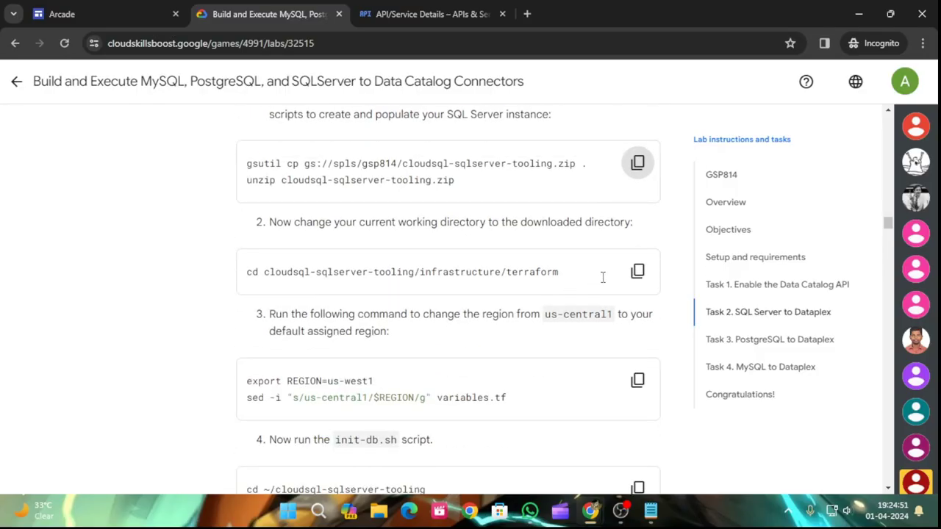
left_click(637, 271)
left_click(430, 14)
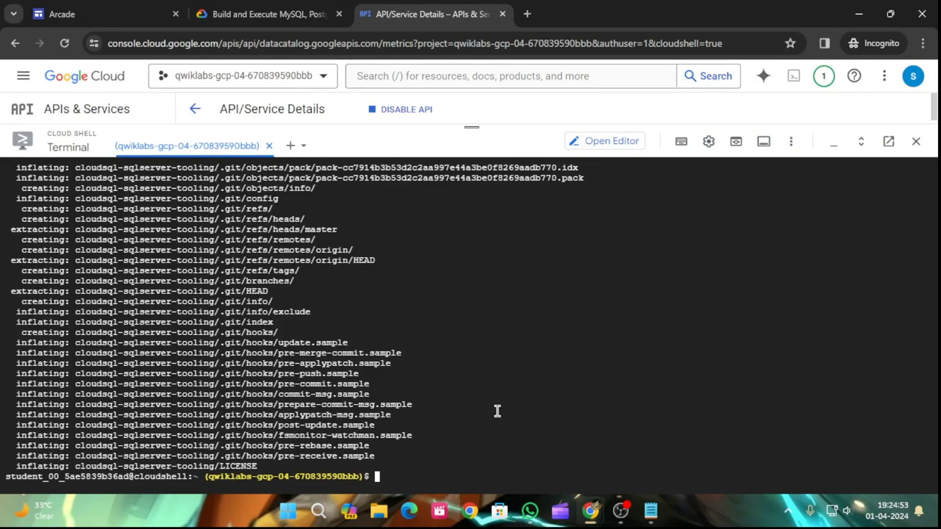
key("ctrl+v")
key("Return")
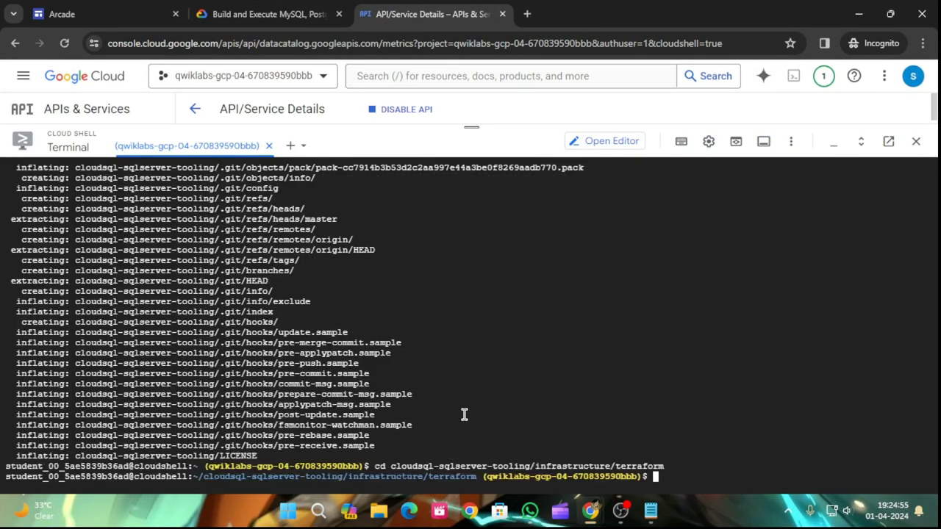
Copy and run the lab commands that export REGION=us-west1 and replace us-central1 with that region in variables.tf
left_click(242, 6)
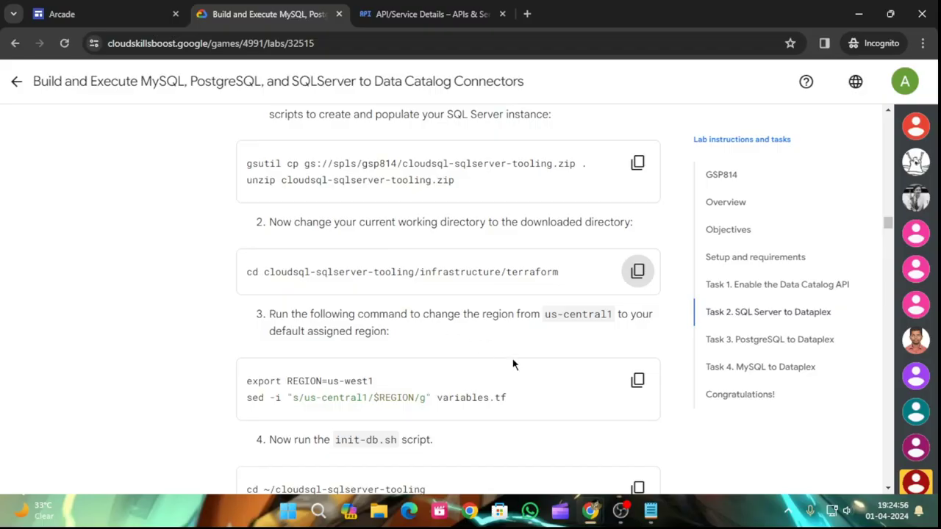
left_click(637, 380)
left_click(430, 14)
key("ctrl+v")
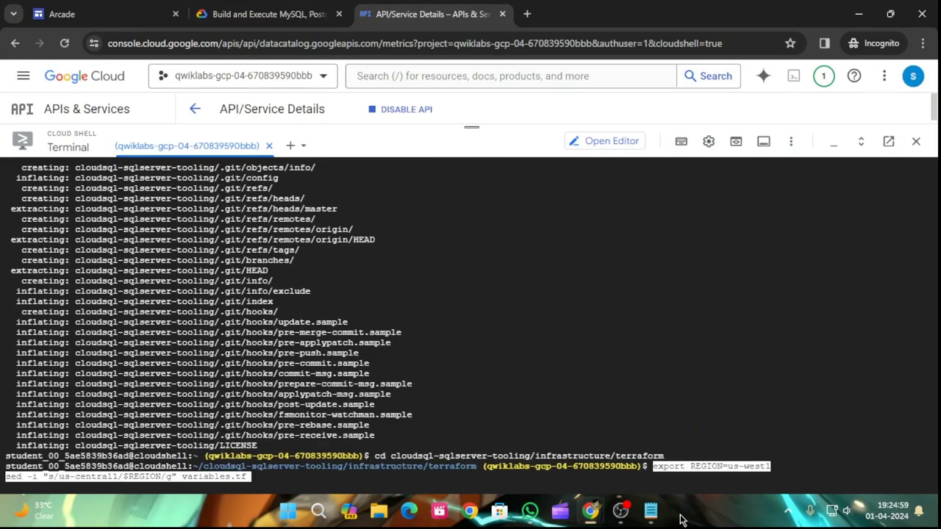
key("Return")
Copy the lab commands cd ~/cloudsql-sqlserver-tooling and bash init-db.sh and run them in Cloud Shell
left_click(301, 12)
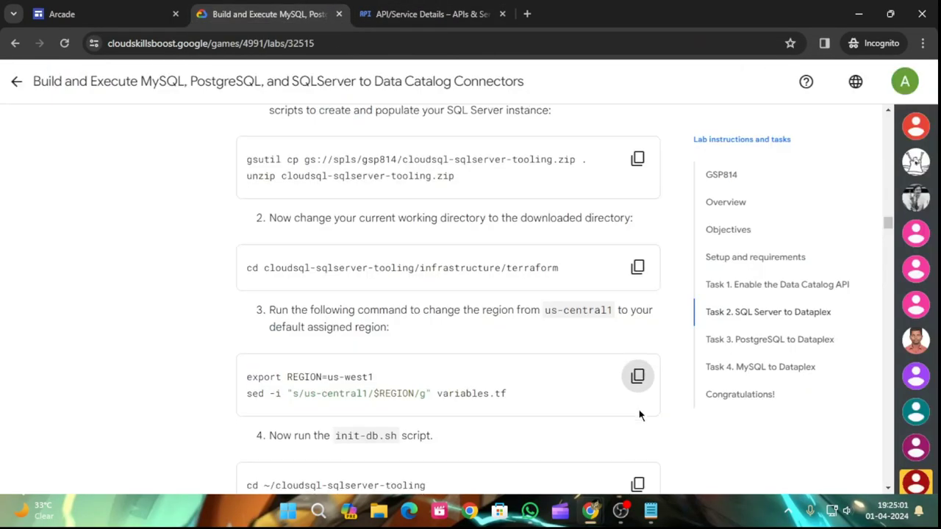
scroll(640, 412, "down", 3)
left_click(637, 283)
left_click(430, 14)
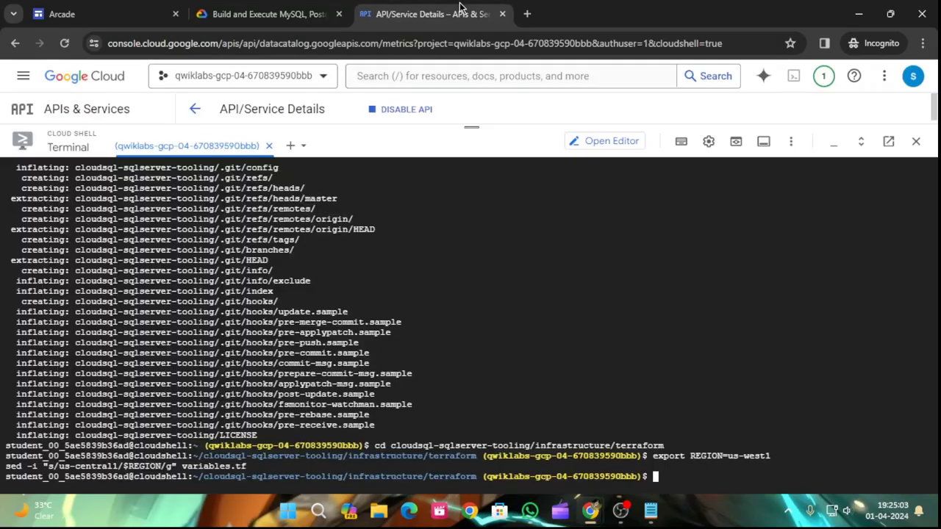
key("ctrl+v")
key("Return")
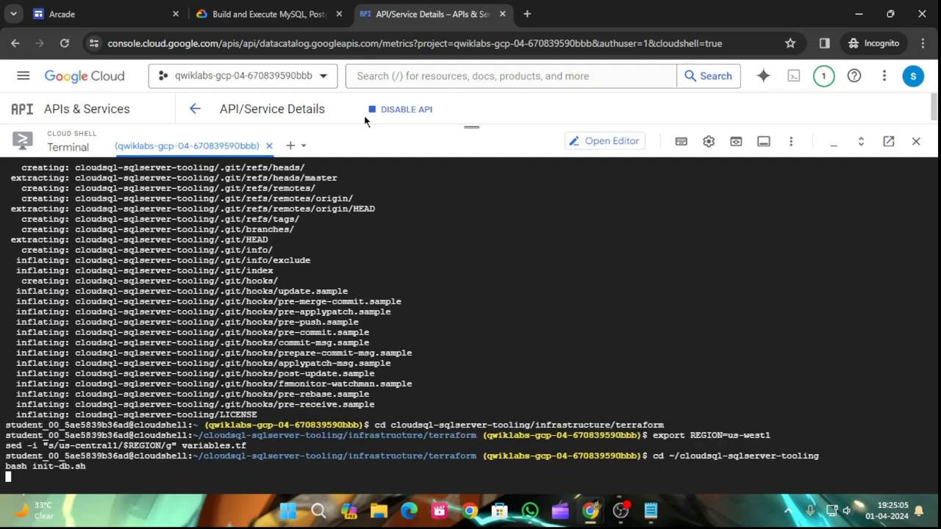
Check the lab progress for the Create the SQL Server Database objective repeatedly while monitoring the init-db.sh run in Cloud Shell
left_click(305, 13)
scroll(526, 378, "down", 2)
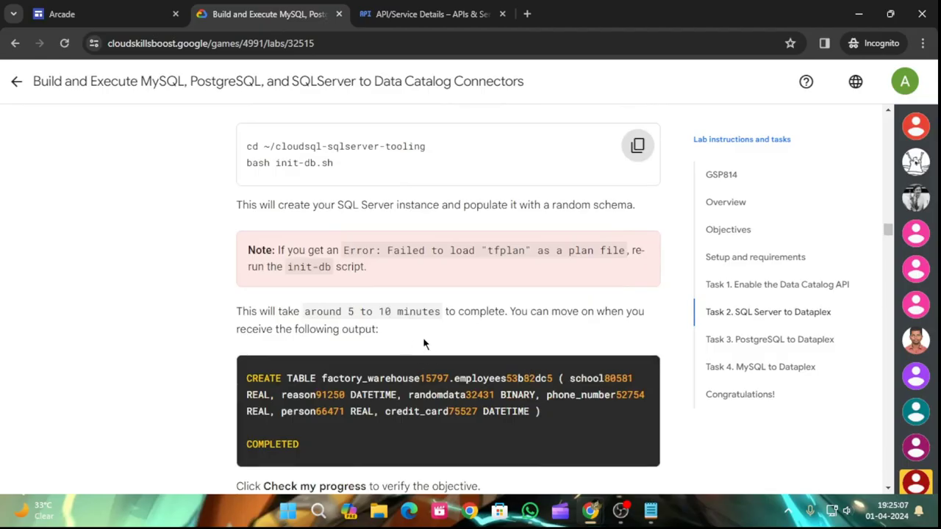
scroll(473, 356, "down", 3)
left_click(383, 344)
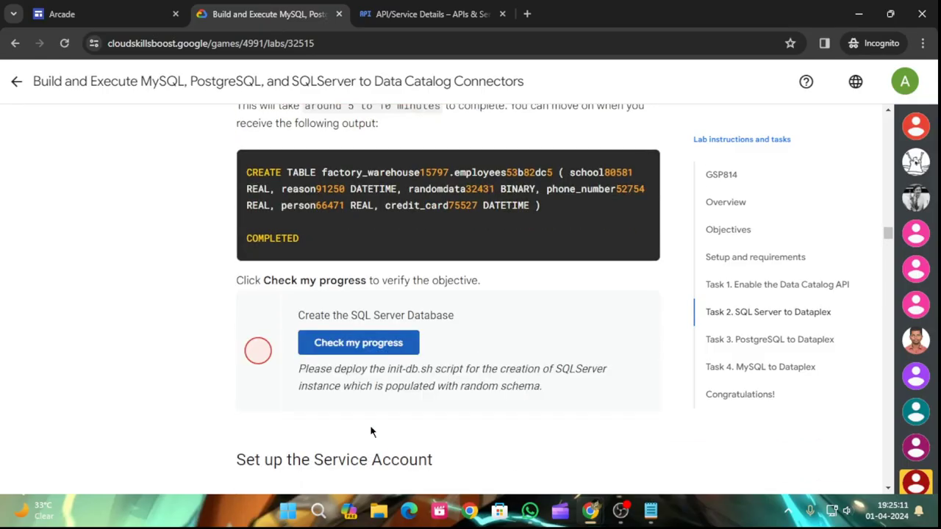
left_click(389, 8)
left_click(272, 10)
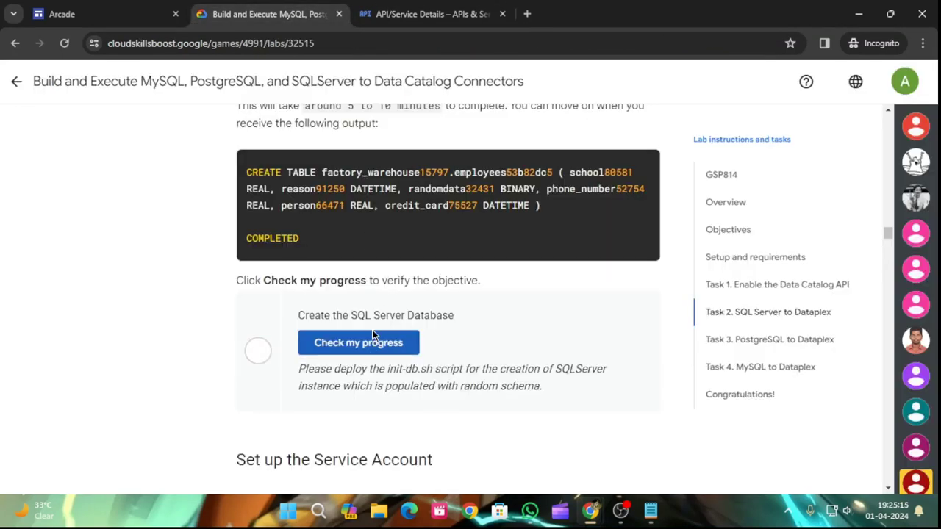
left_click(384, 344)
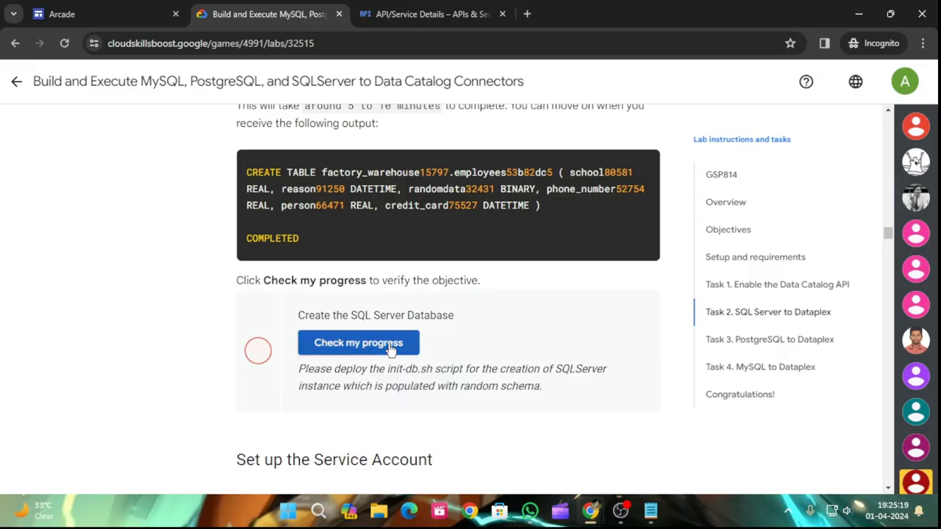
left_click(425, 12)
left_click(299, 6)
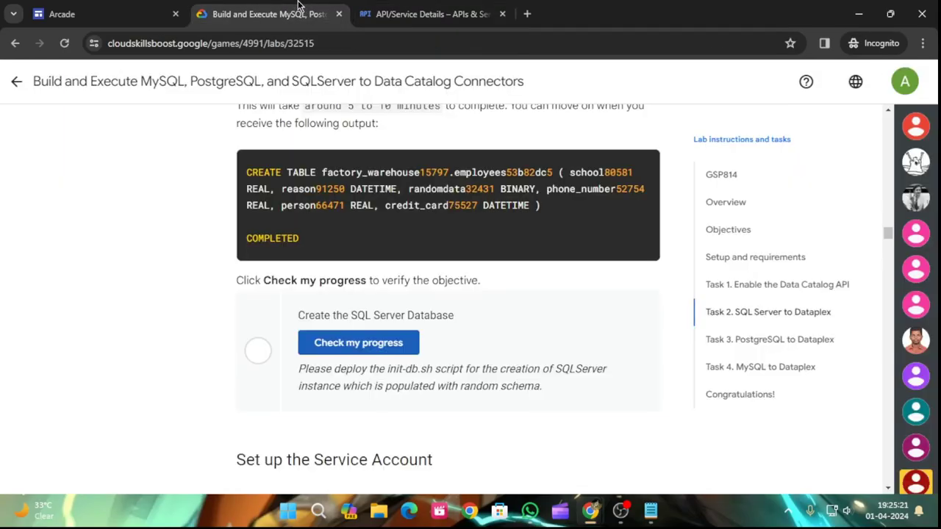
left_click(367, 347)
left_click(425, 12)
left_click(335, 6)
left_click(368, 341)
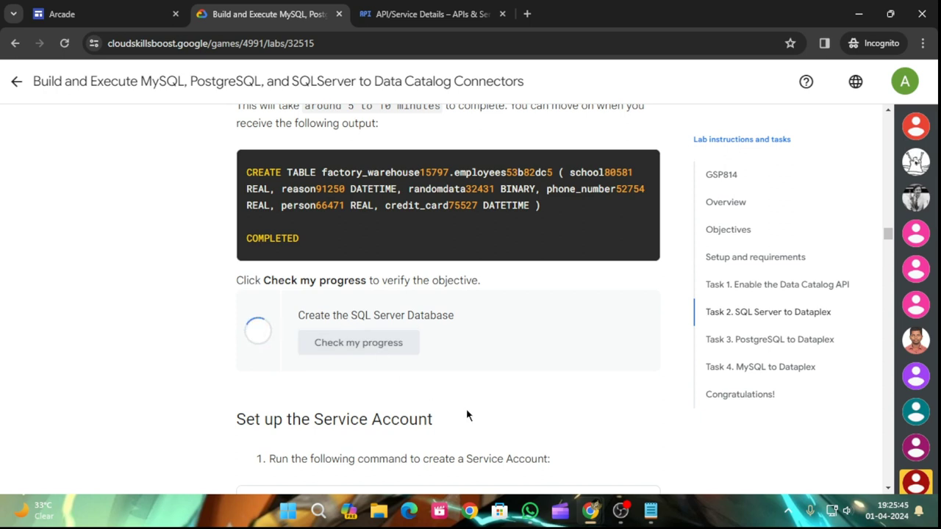
left_click(389, 350)
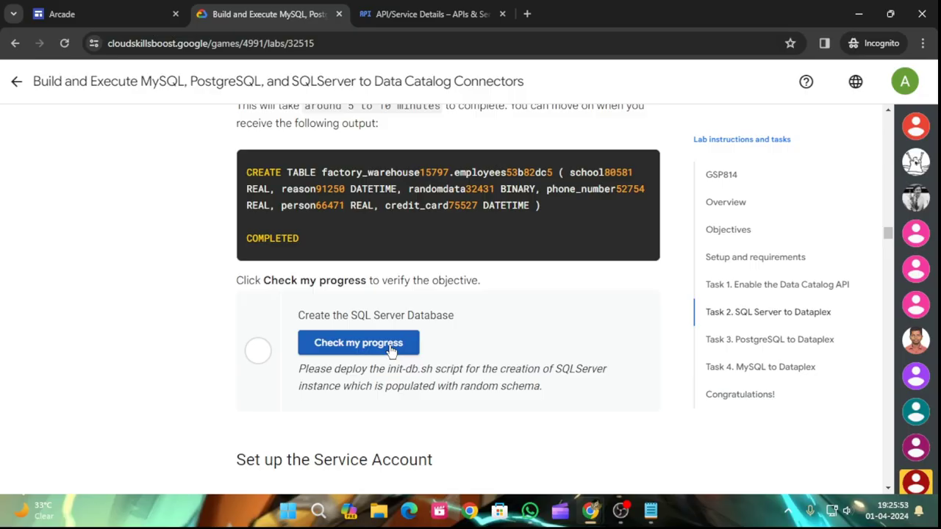
left_click(392, 350)
left_click(404, 350)
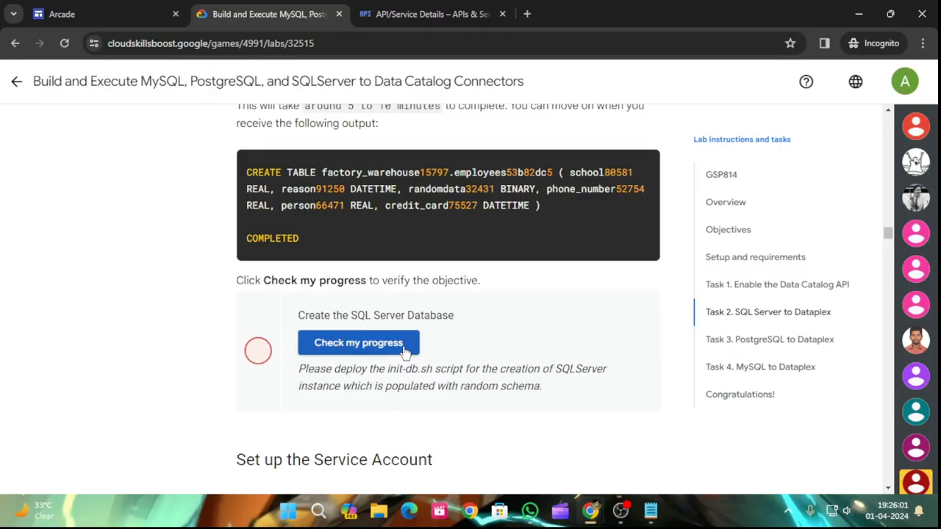
left_click(405, 350)
left_click(408, 14)
left_click(258, 18)
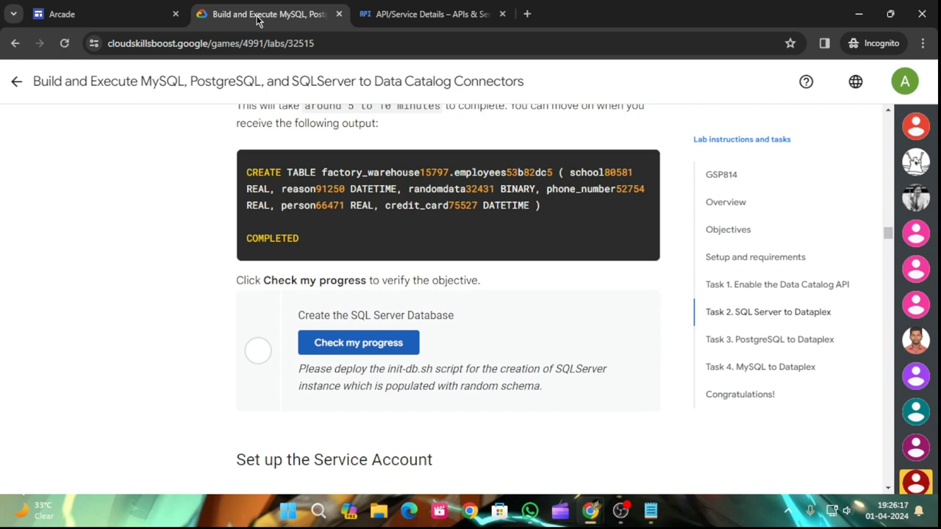
left_click(397, 352)
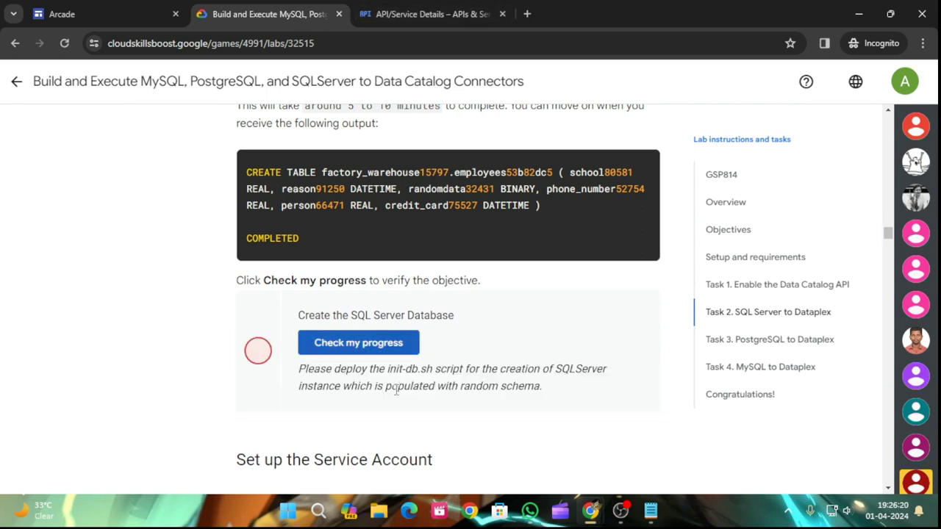
left_click(371, 342)
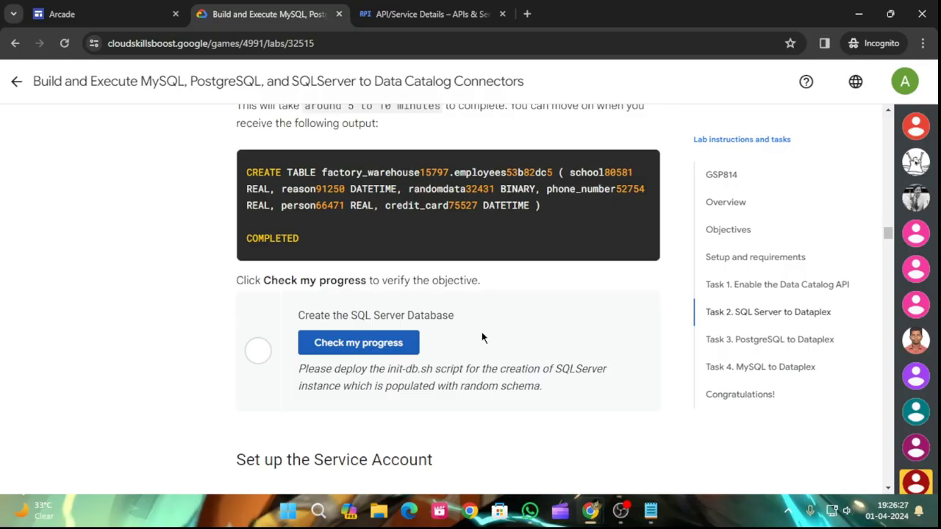
left_click(368, 341)
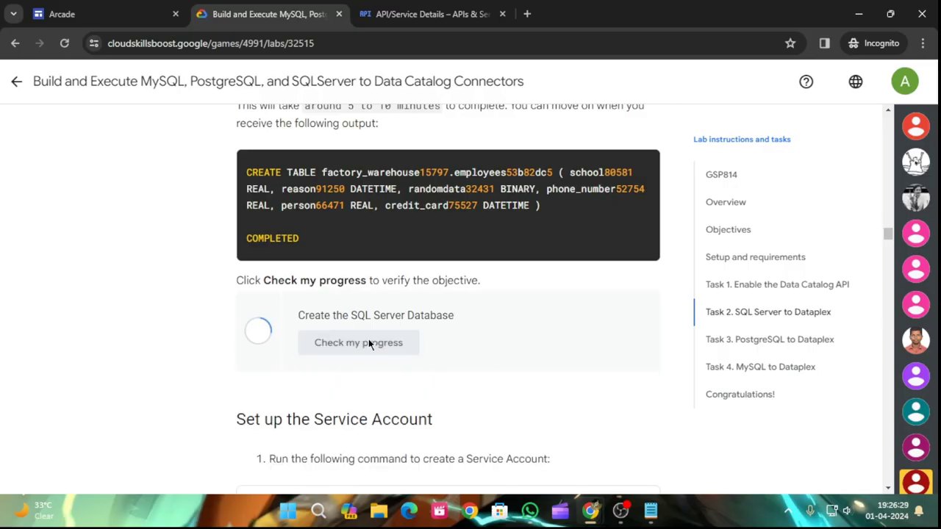
left_click(370, 344)
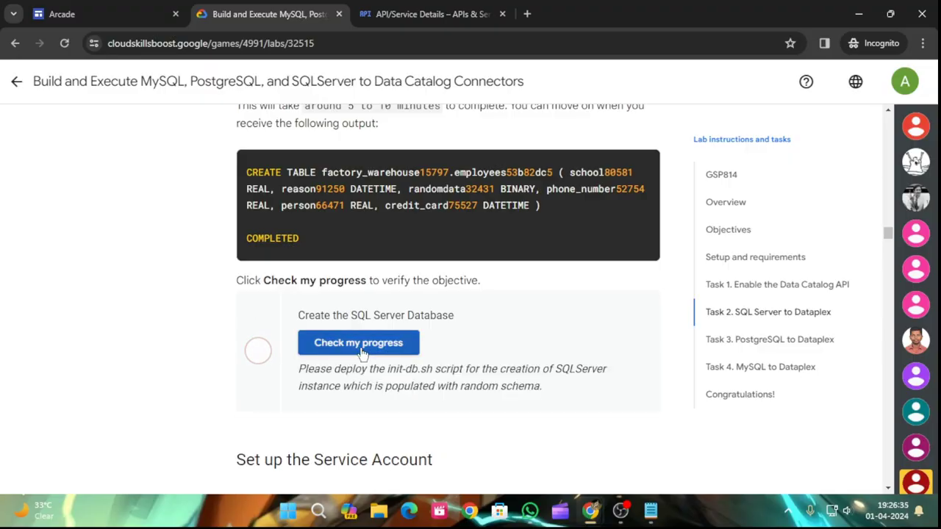
left_click(362, 351)
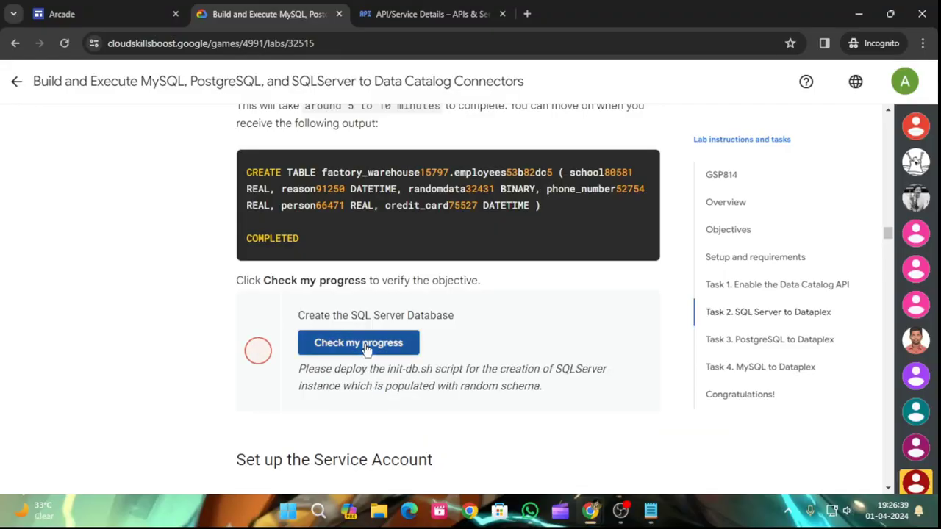
left_click(365, 345)
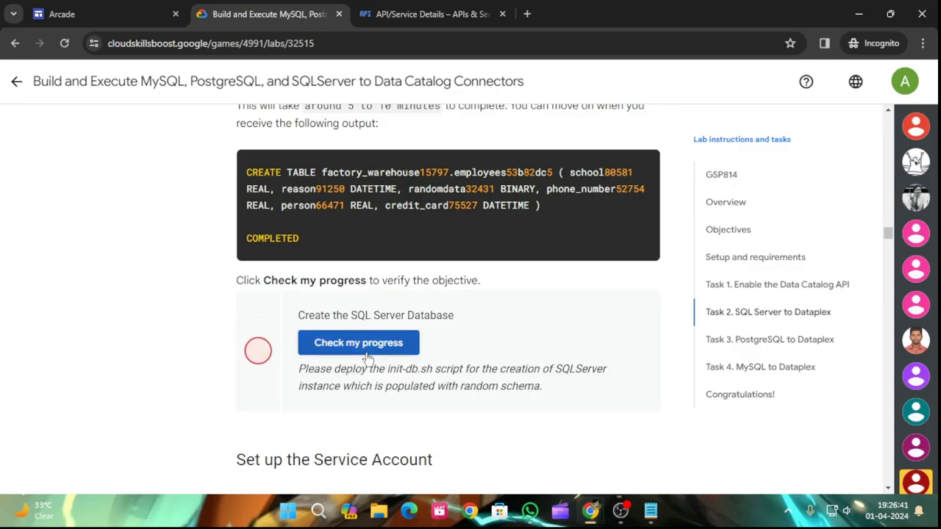
left_click(362, 349)
left_click(390, 8)
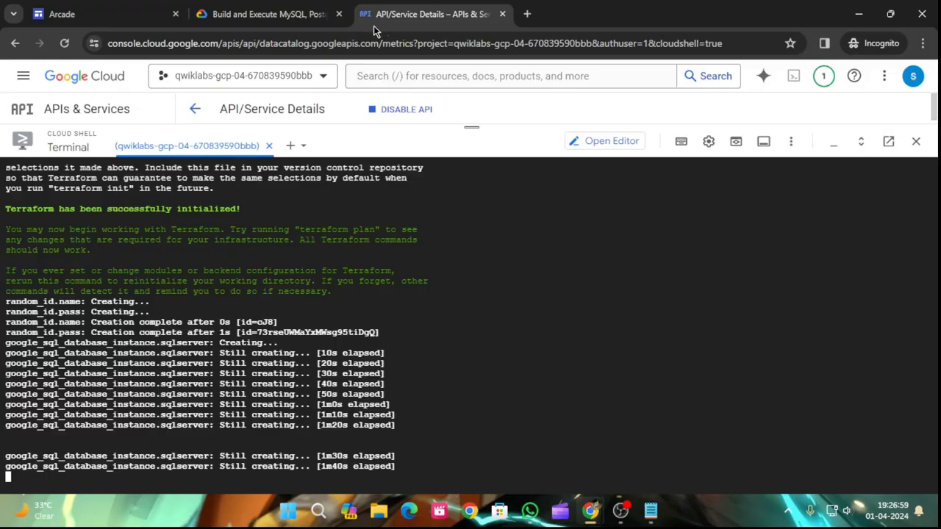
left_click(276, 15)
left_click(392, 343)
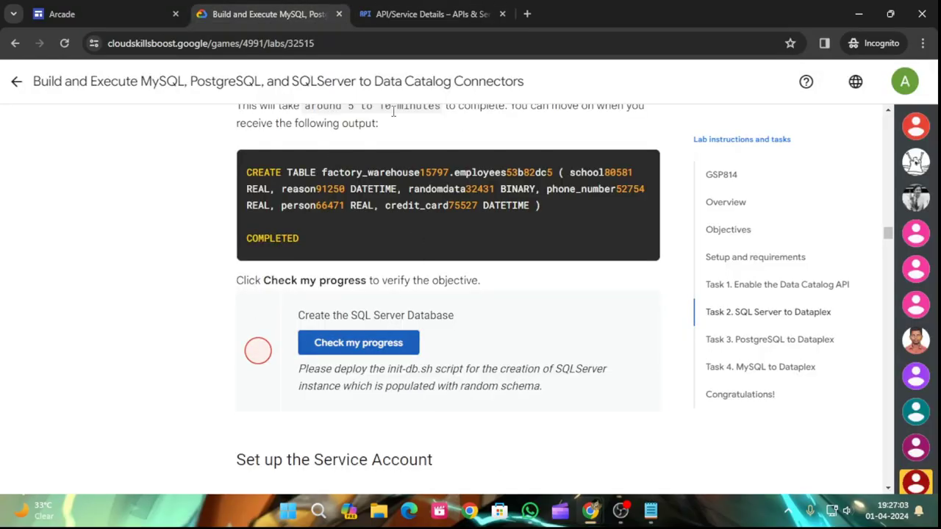
left_click(434, 14)
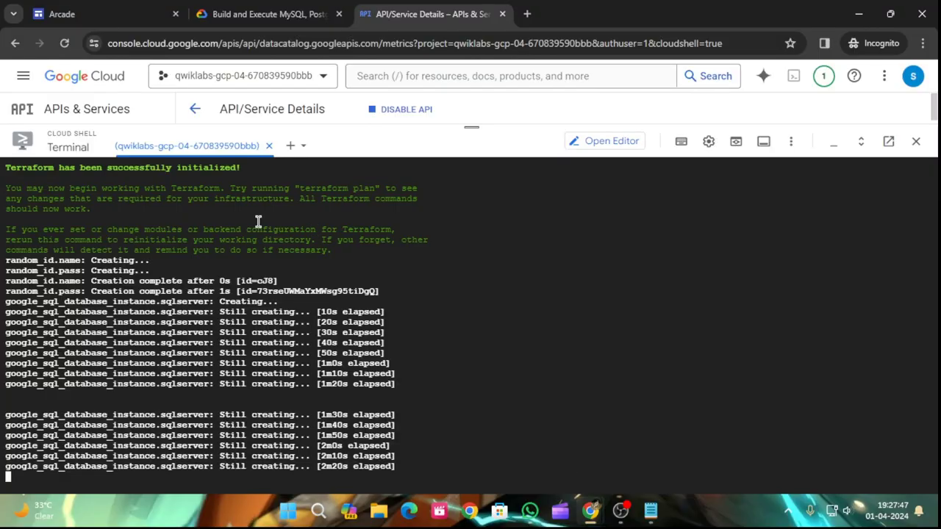
left_click(287, 8)
left_click(397, 342)
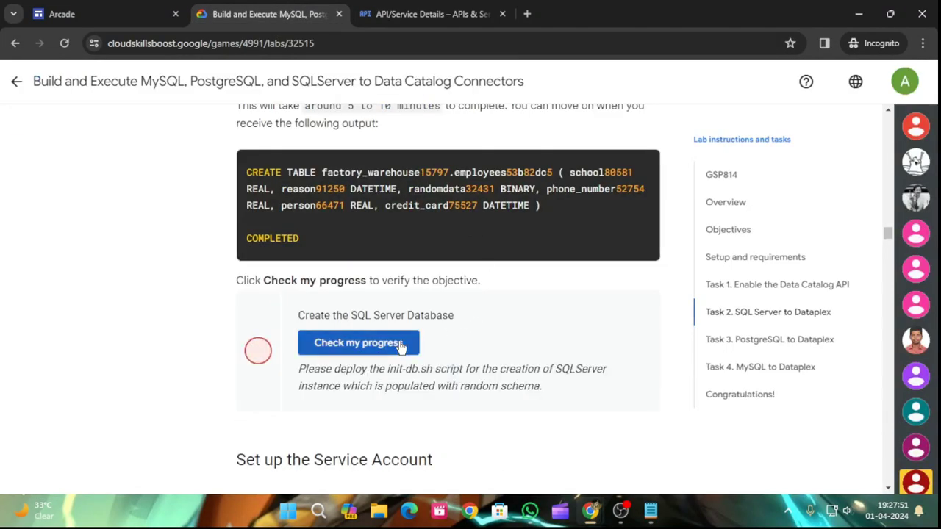
left_click(397, 343)
left_click(434, 16)
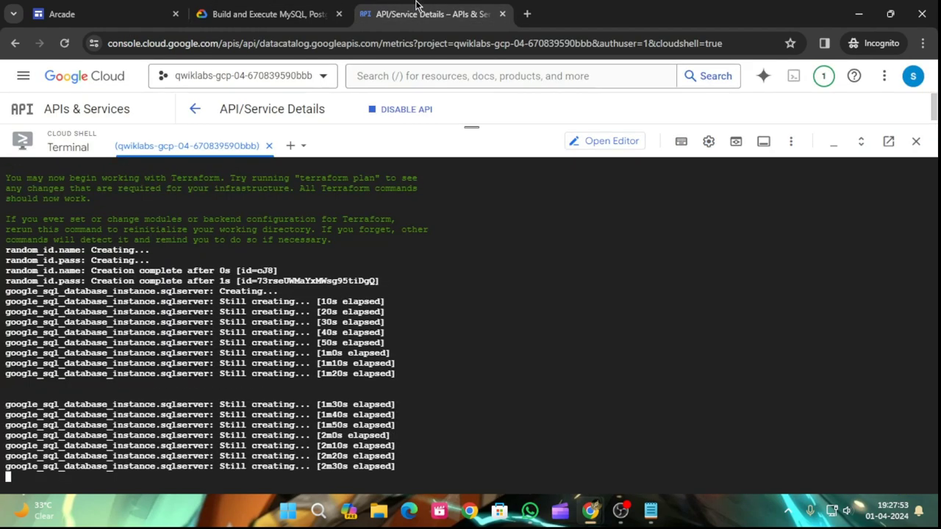
left_click(279, 12)
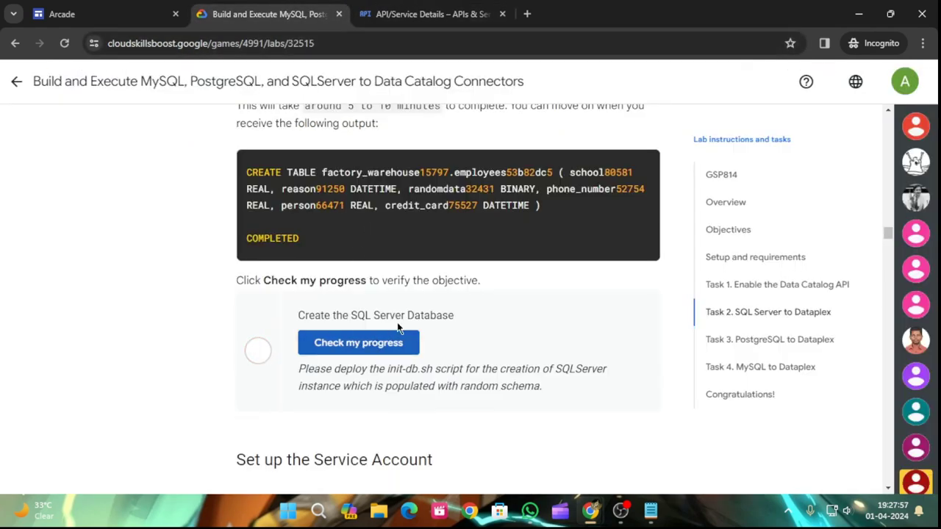
left_click(380, 344)
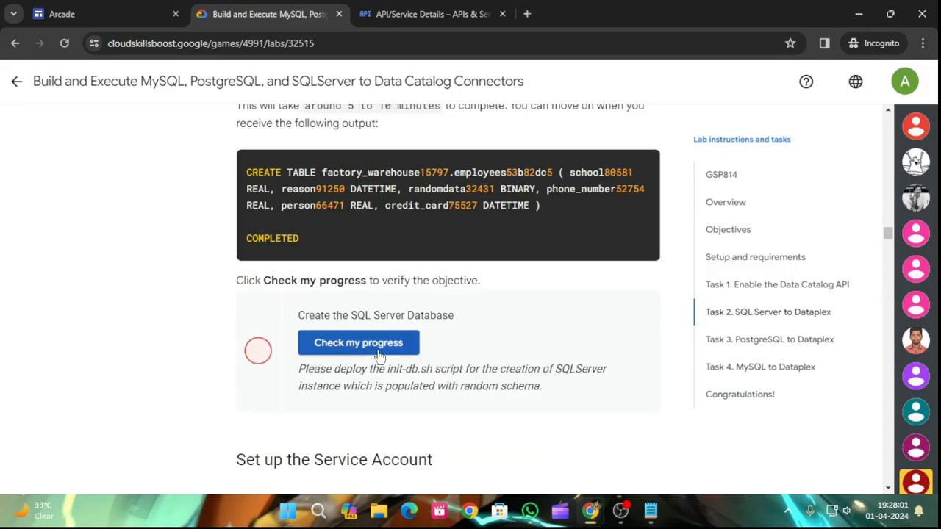
left_click(379, 352)
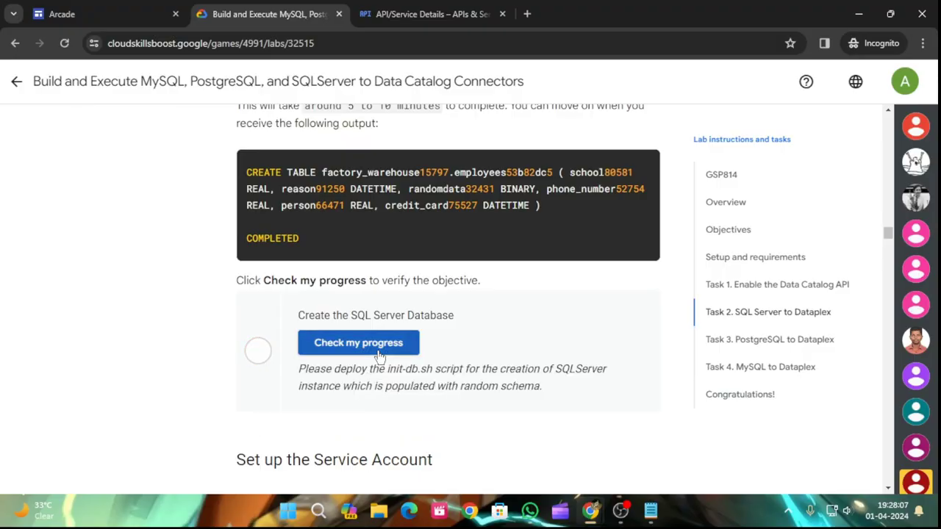
left_click(379, 352)
left_click(355, 342)
left_click(444, 11)
left_click(273, 13)
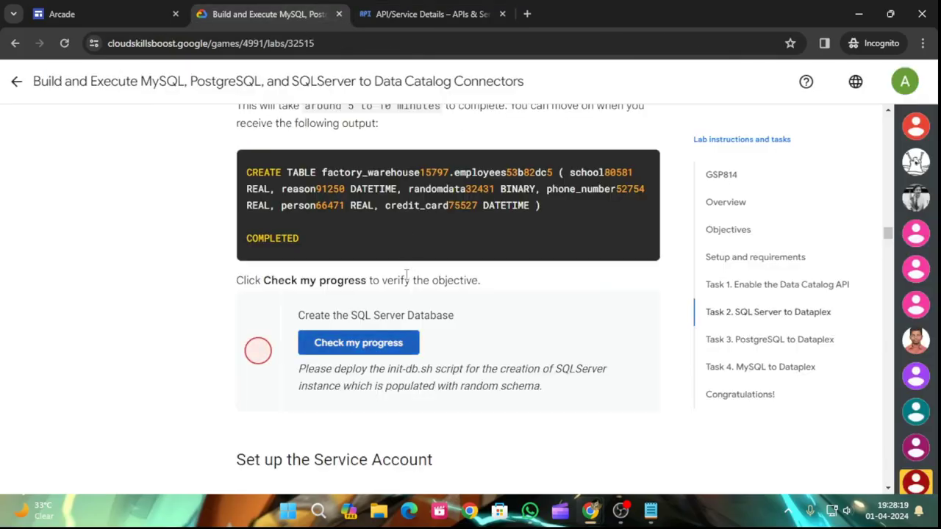
Monitor the database creation output in Cloud Shell and keep re-checking the Create the SQL Server Database objective until it is accepted
left_click(397, 354)
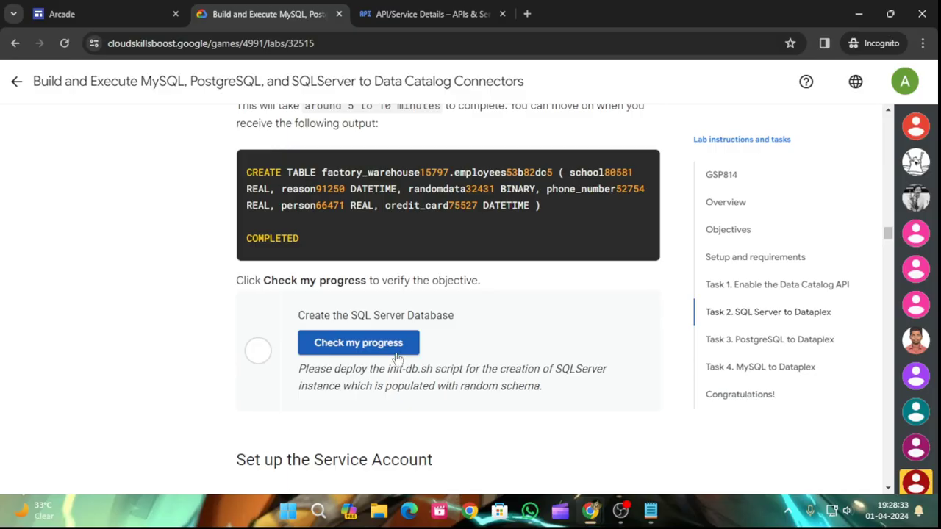
left_click(396, 356)
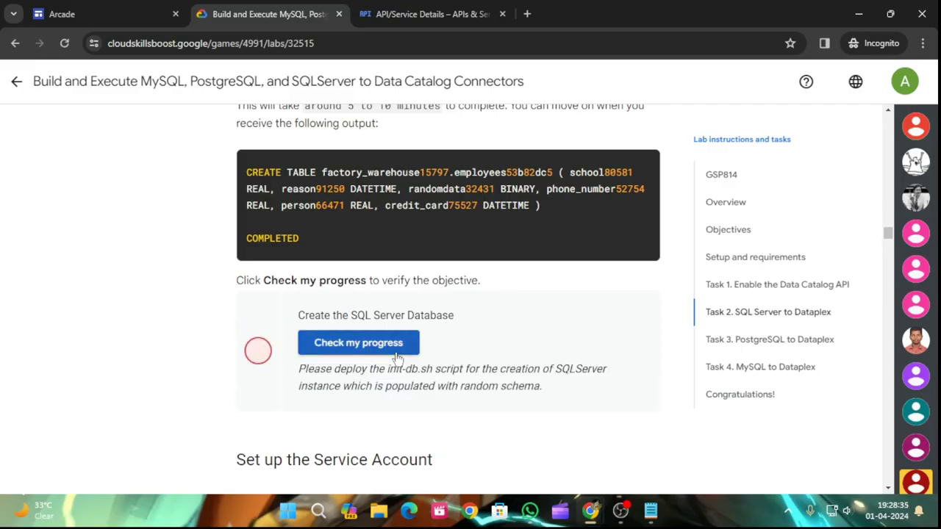
left_click(394, 7)
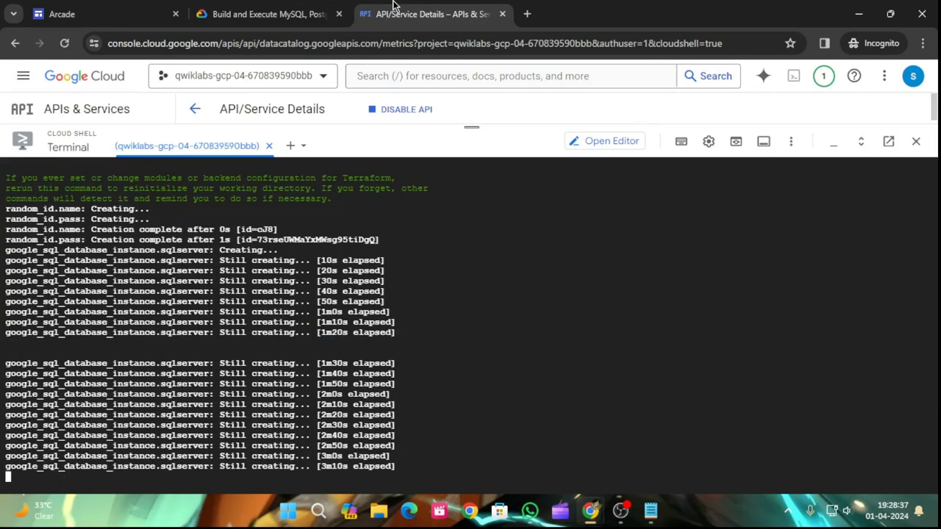
left_click(305, 8)
left_click(369, 334)
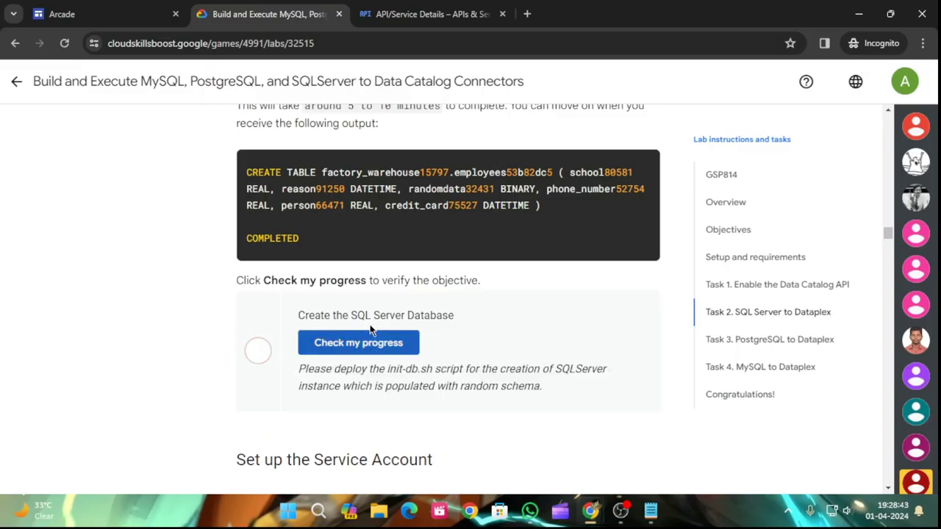
left_click(387, 348)
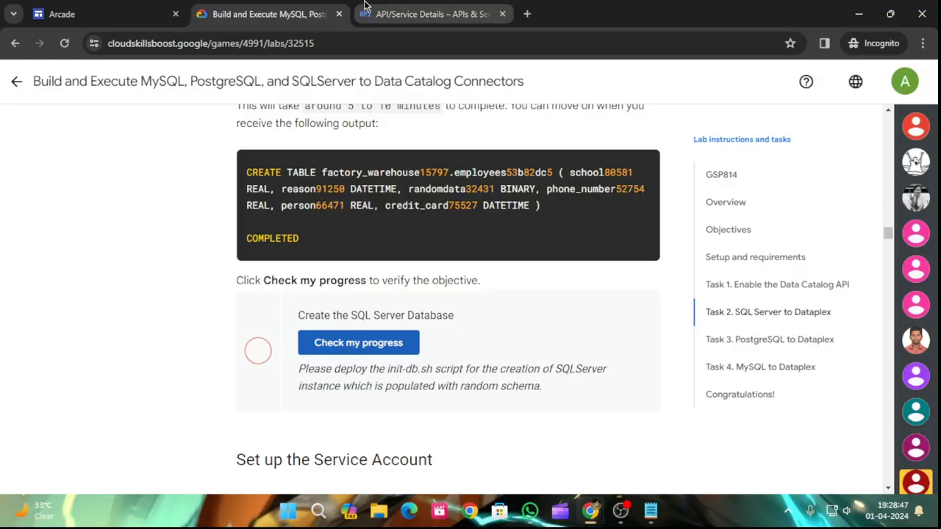
left_click(377, 7)
left_click(265, 14)
left_click(384, 345)
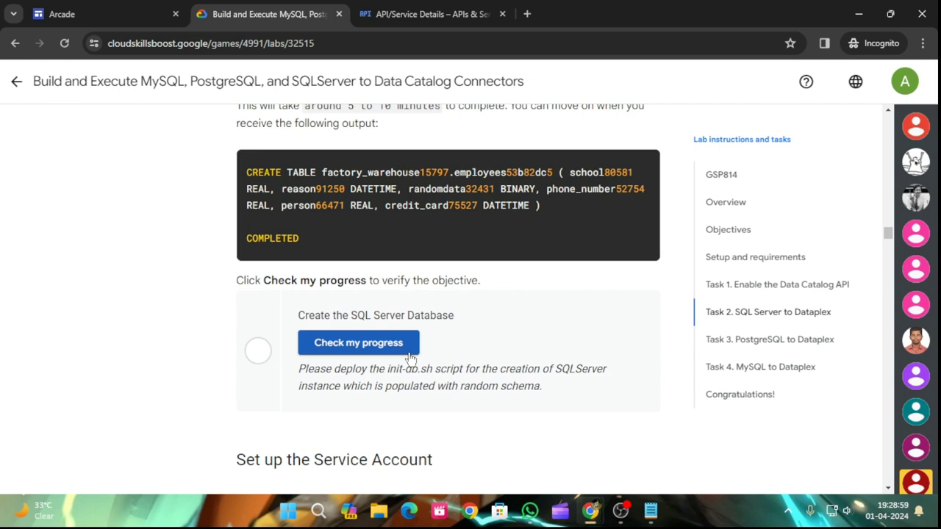
left_click(410, 350)
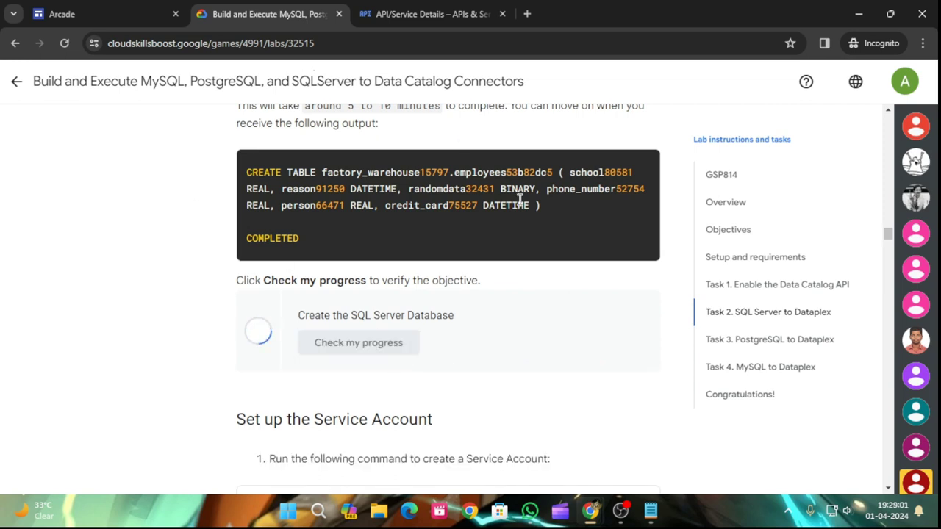
key("ctrl+Tab")
key("ctrl+shift+Tab")
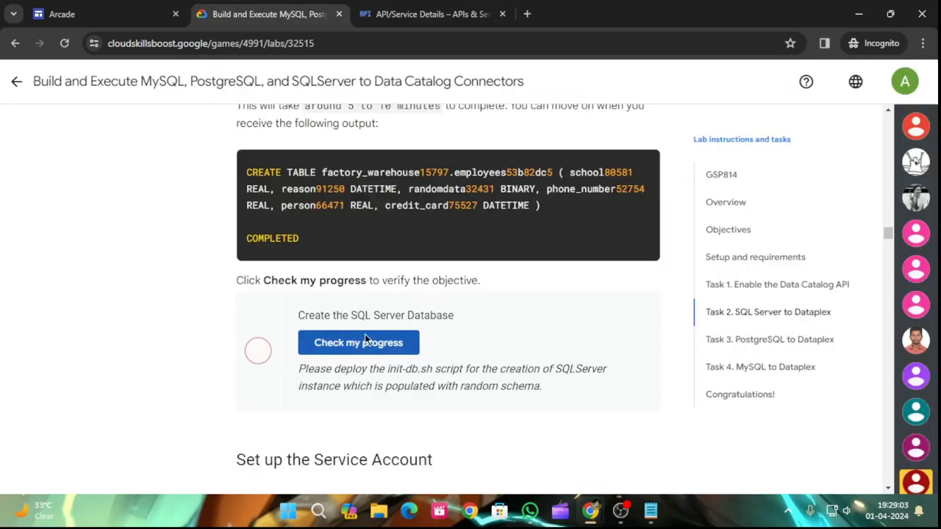
left_click(365, 339)
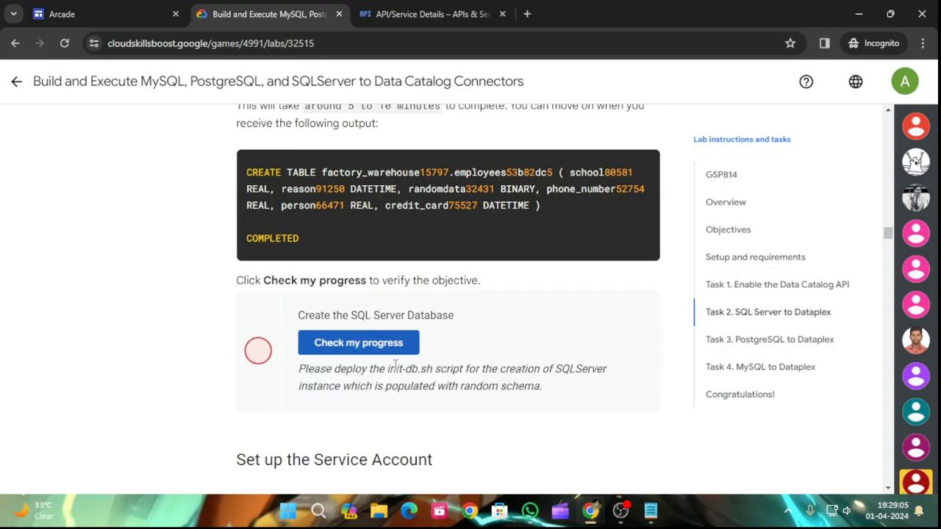
left_click(390, 341)
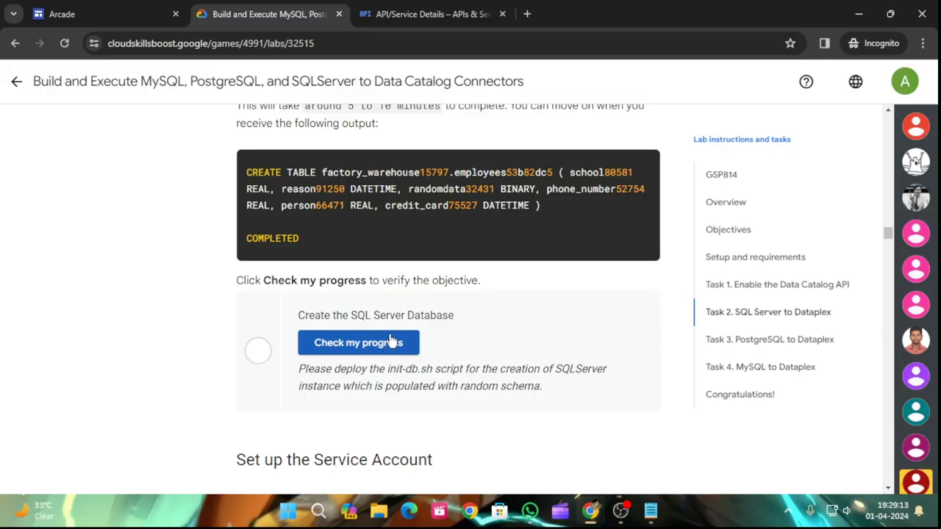
left_click(486, 6)
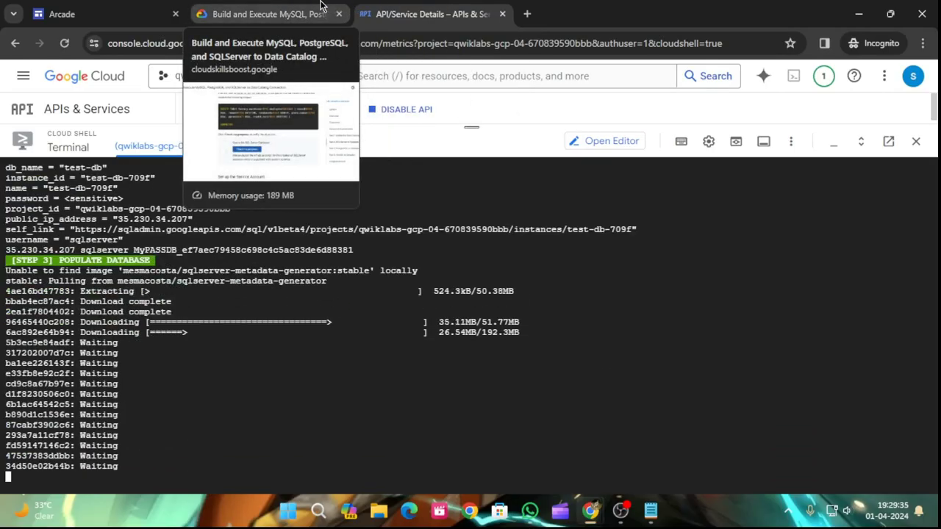
left_click(321, 6)
left_click(409, 344)
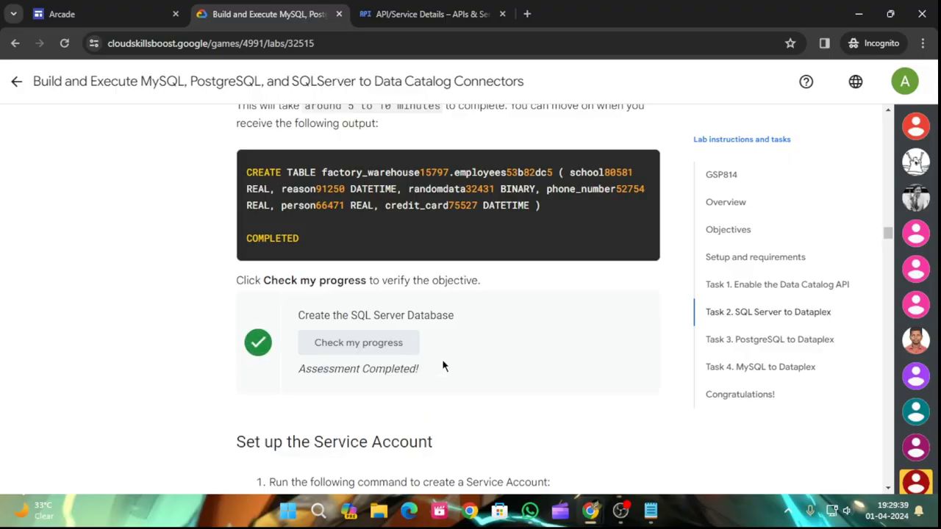
Copy the lab command that creates the sqlserver2dc-credentials service account and run it in Cloud Shell once the init-db.sh script finishes
scroll(460, 383, "down", 5)
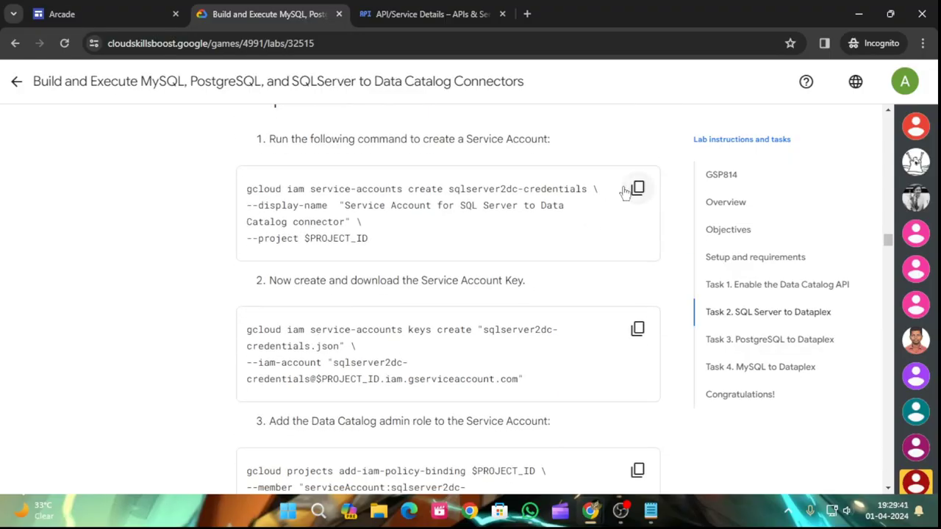
left_click(624, 192)
left_click(426, 14)
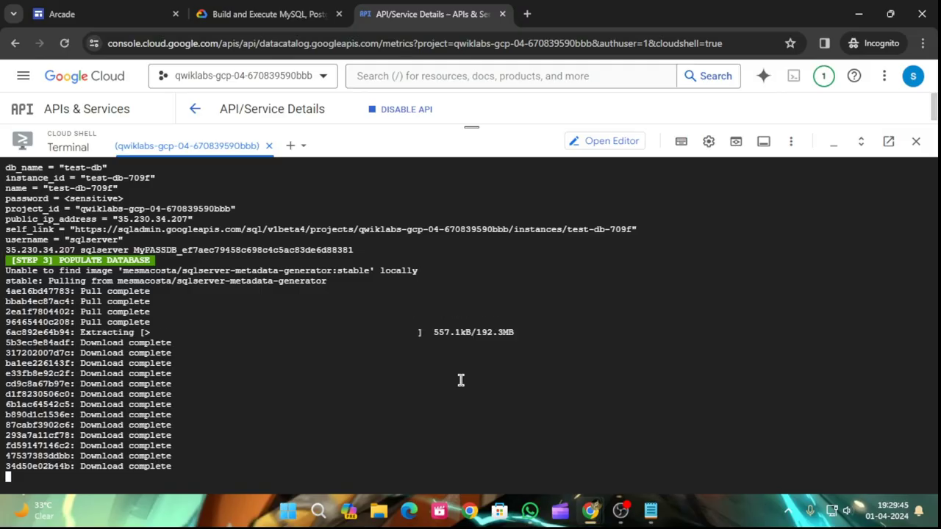
left_click(289, 12)
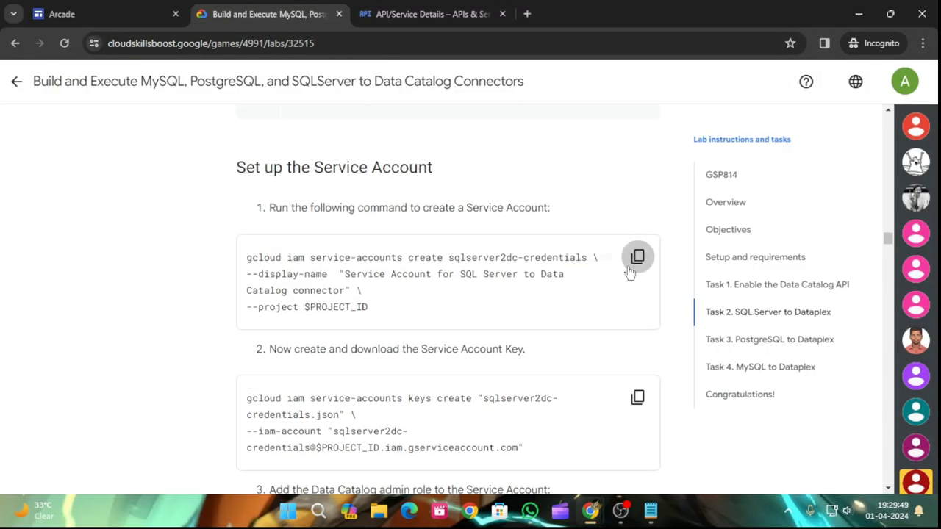
scroll(609, 300, "down", 5)
scroll(608, 300, "up", 5)
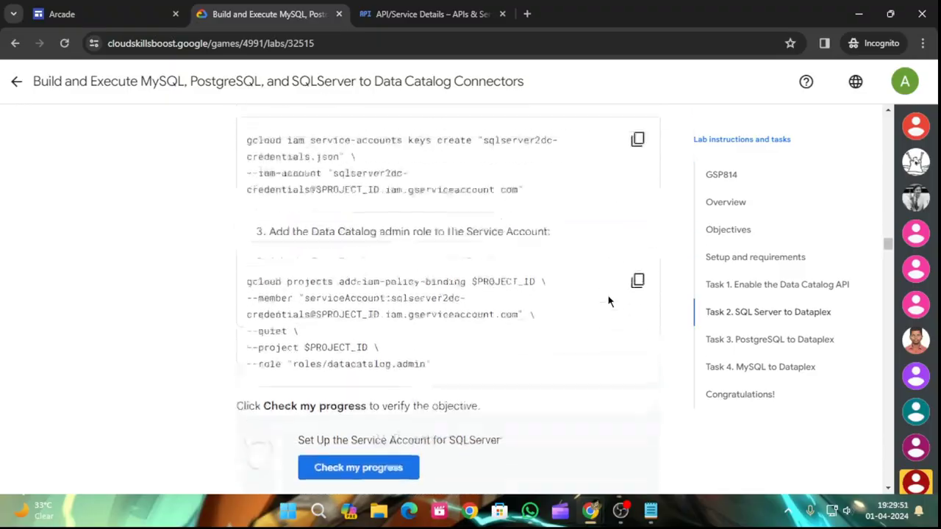
left_click(453, 9)
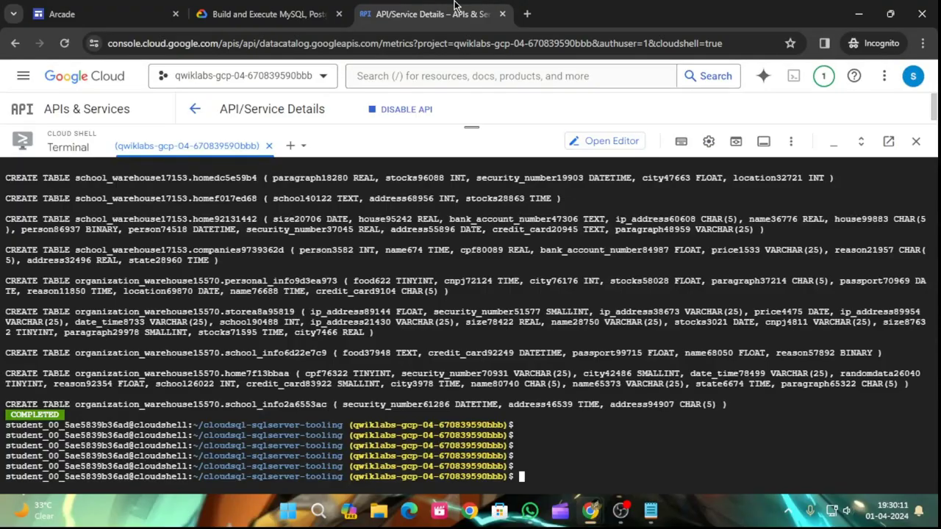
key("ctrl+v")
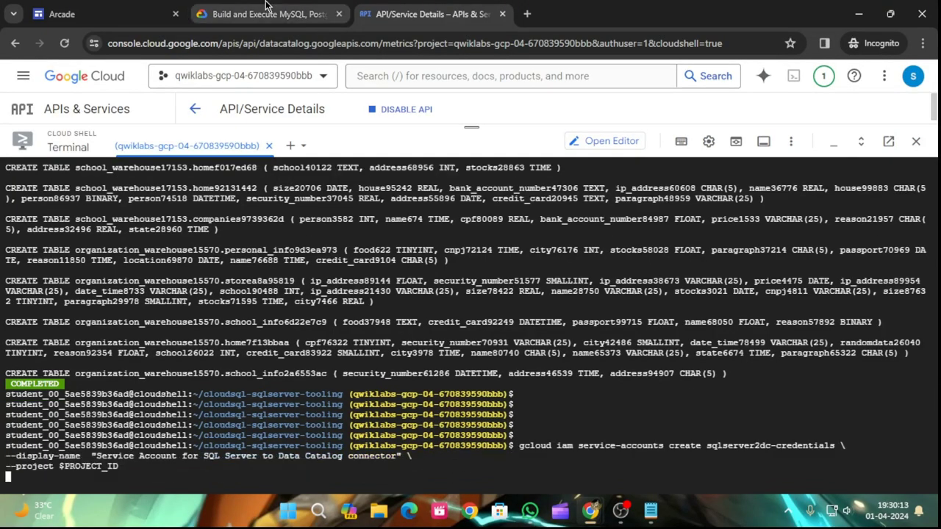
Copy the lab command that creates the service account key file sqlserver2dc-credentials.json and run it in Cloud Shell
left_click(266, 5)
scroll(628, 356, "down", 2)
left_click(637, 328)
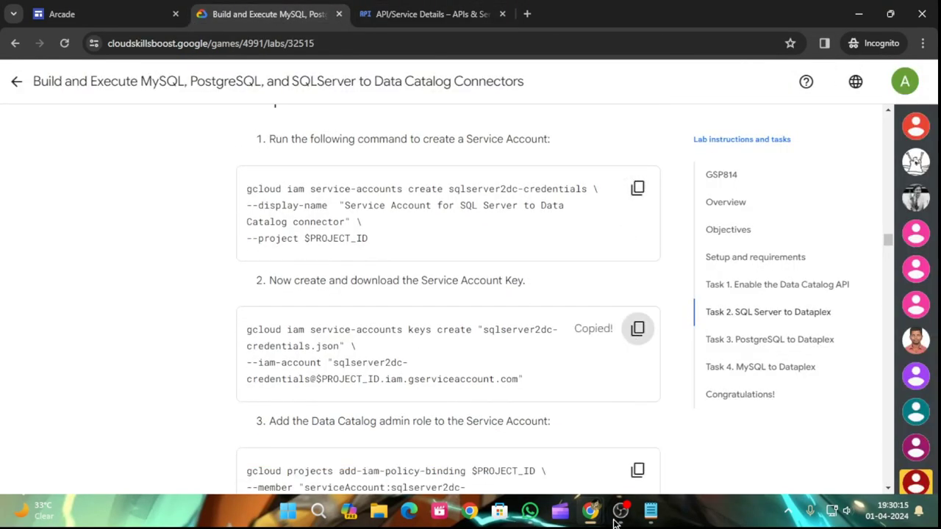
left_click(411, 9)
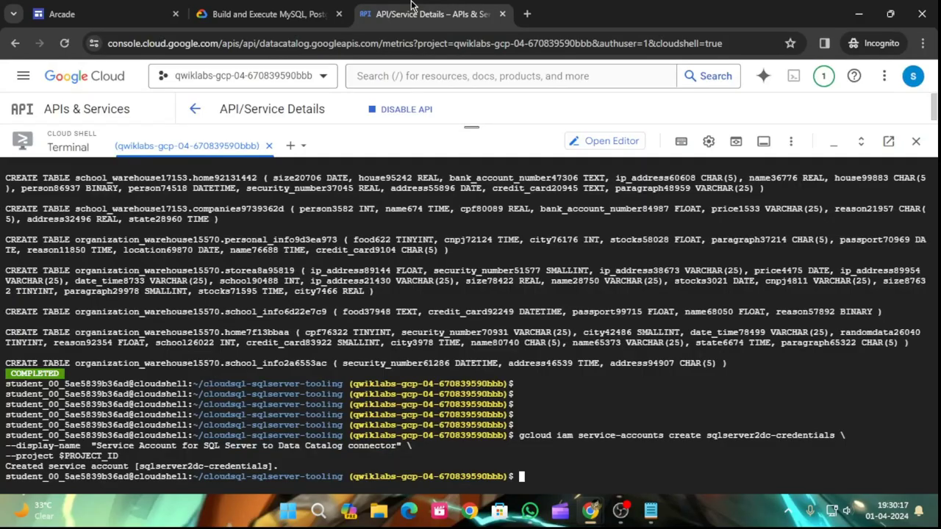
key("ctrl+v")
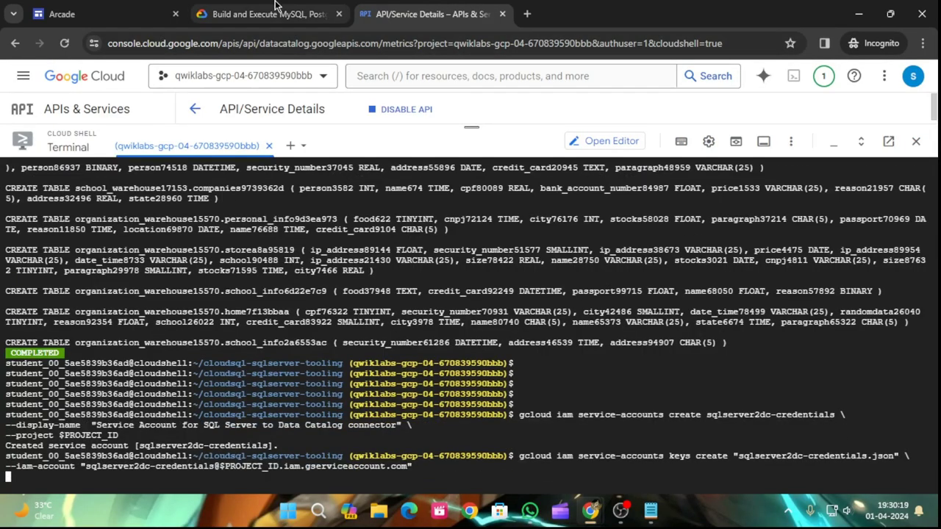
Copy and run the lab command that adds the roles/datacatalog.admin role to the sqlserver2dc-credentials service account
left_click(250, 8)
scroll(637, 329, "down", 2)
left_click(638, 334)
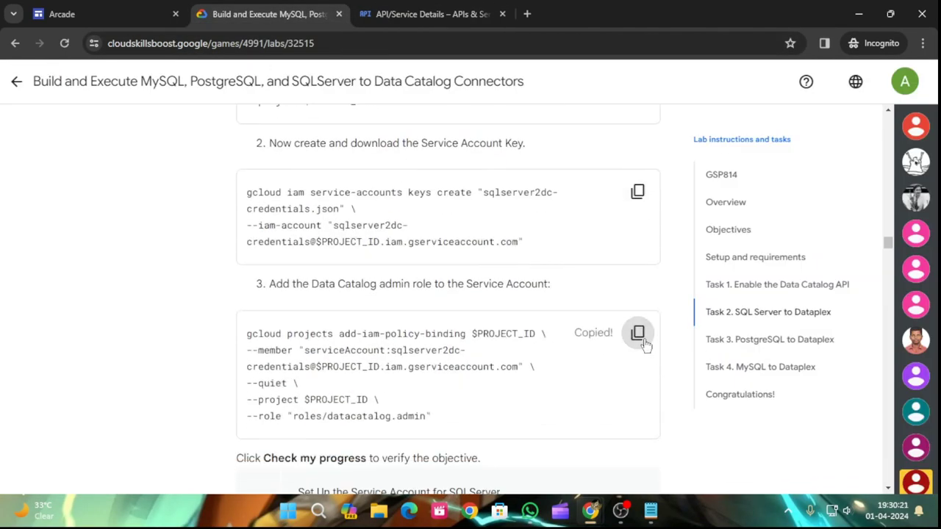
left_click(429, 16)
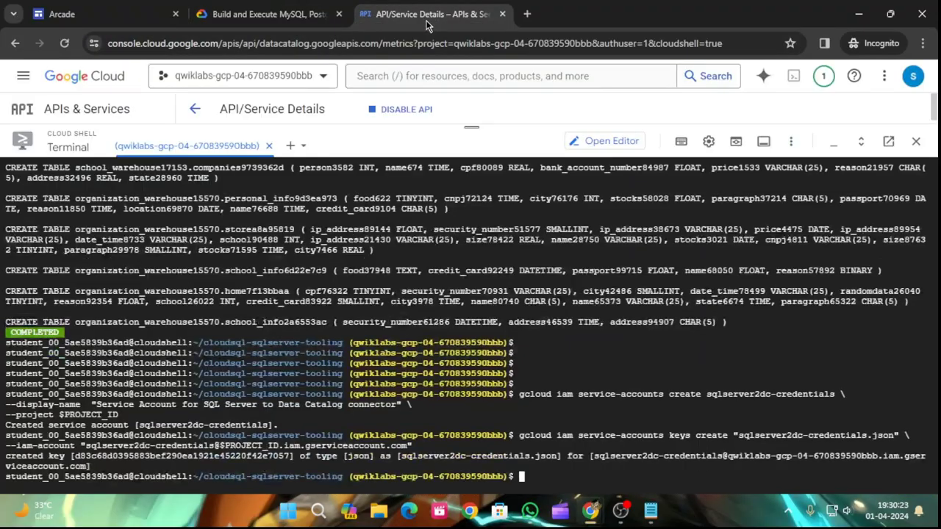
key("ctrl+v")
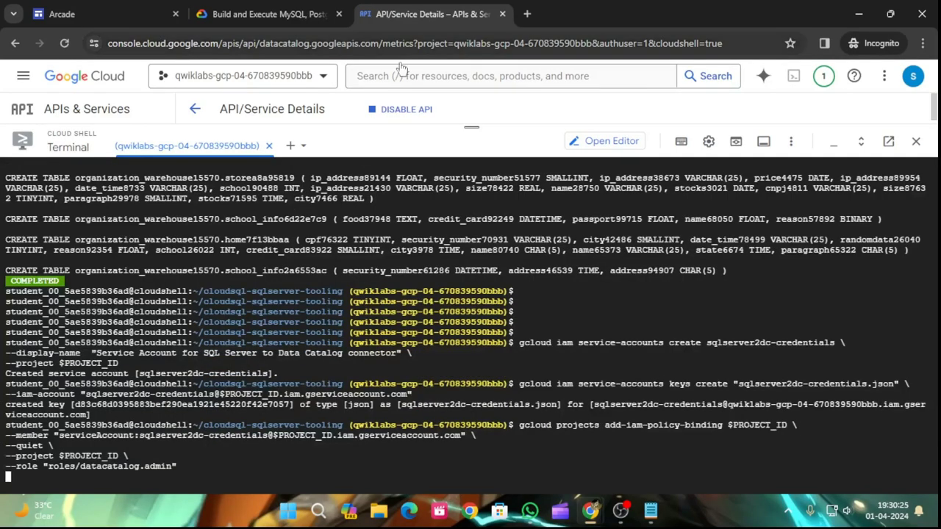
Check the lab progress for the Set Up the Service Account for SQLServer objective, repeating the check until it is accepted
left_click(265, 14)
scroll(441, 336, "down", 3)
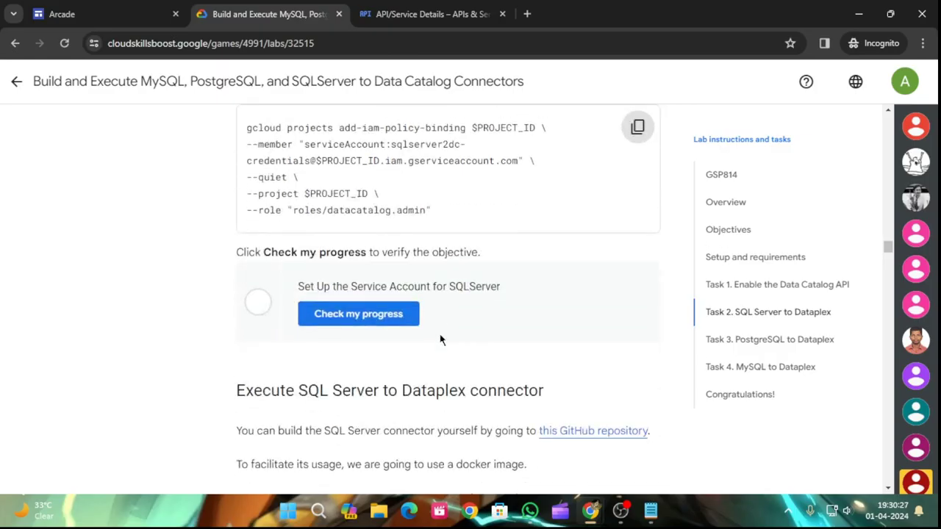
left_click(385, 322)
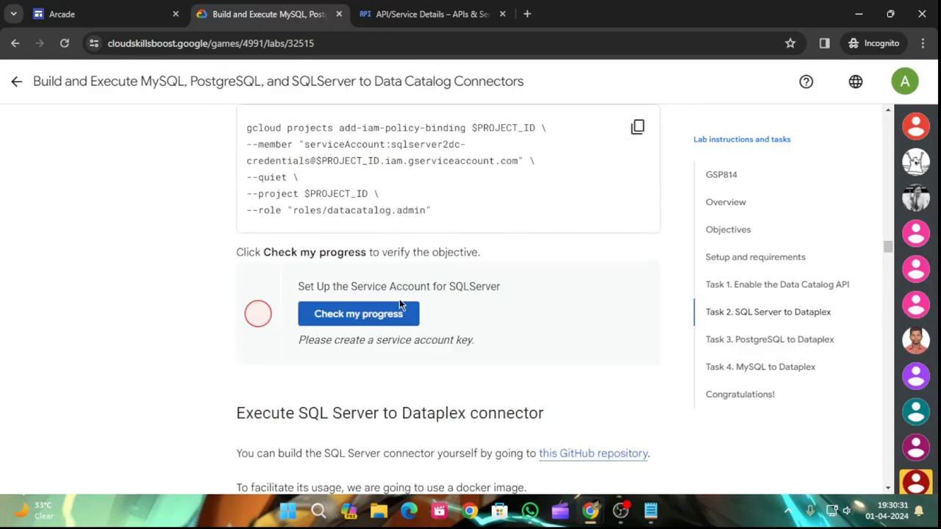
left_click(403, 9)
left_click(265, 13)
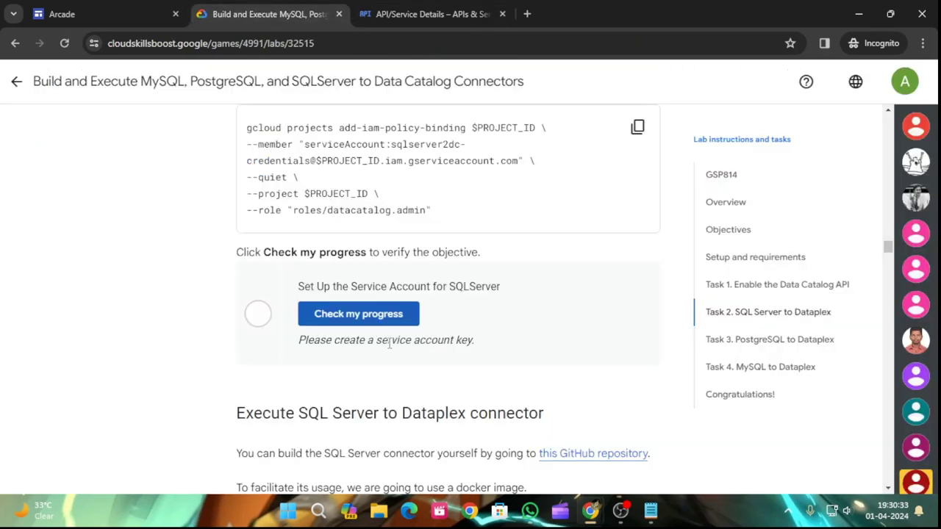
left_click(387, 318)
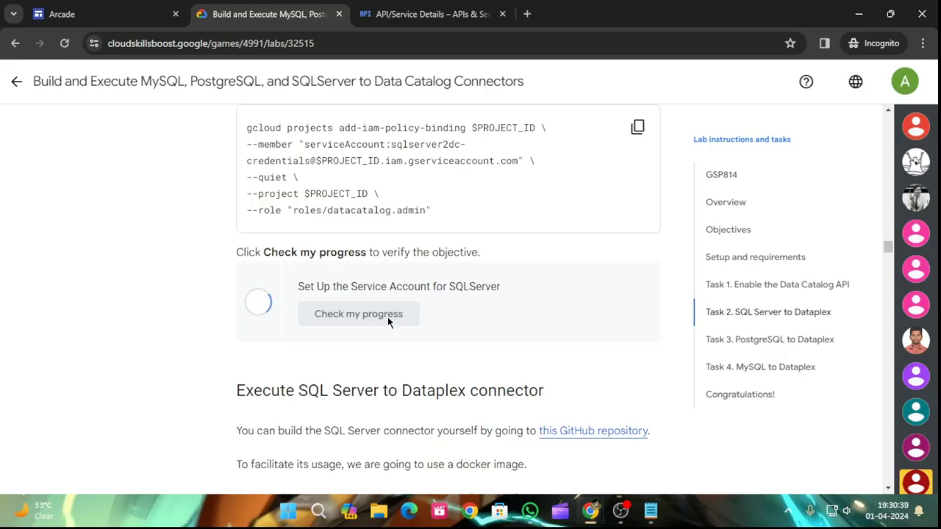
left_click(389, 315)
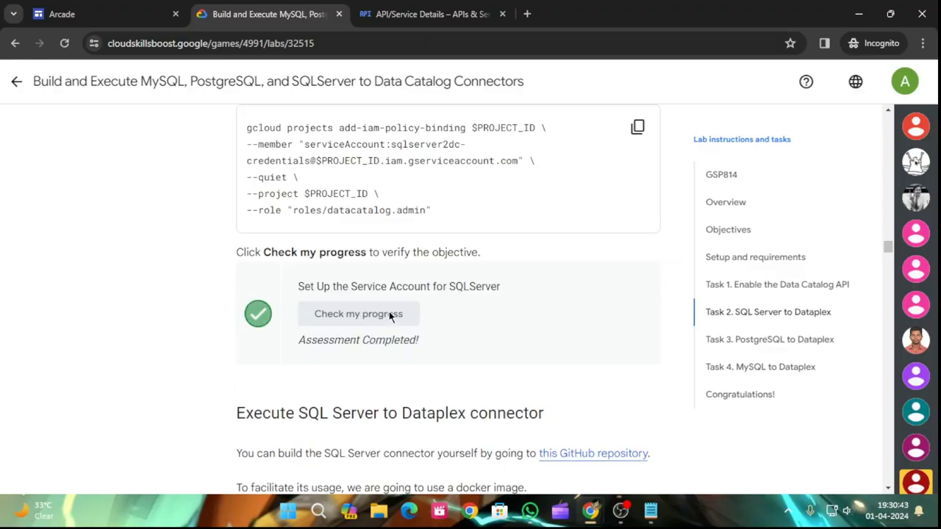
Copy the command cd infrastructure/terraform/ from the Execute SQL Server to Dataplex connector section and run it in Cloud Shell
scroll(390, 315, "down", 4)
scroll(390, 320, "up", 3)
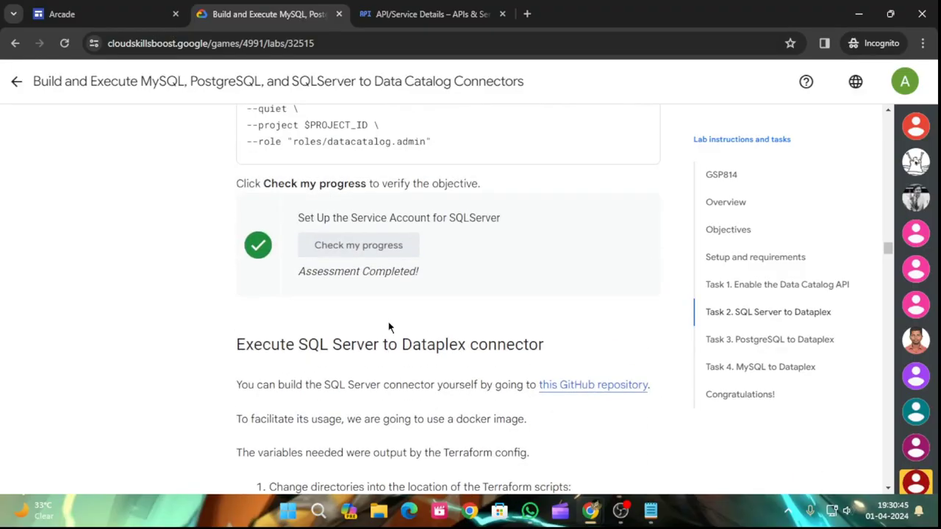
scroll(391, 325, "down", 3)
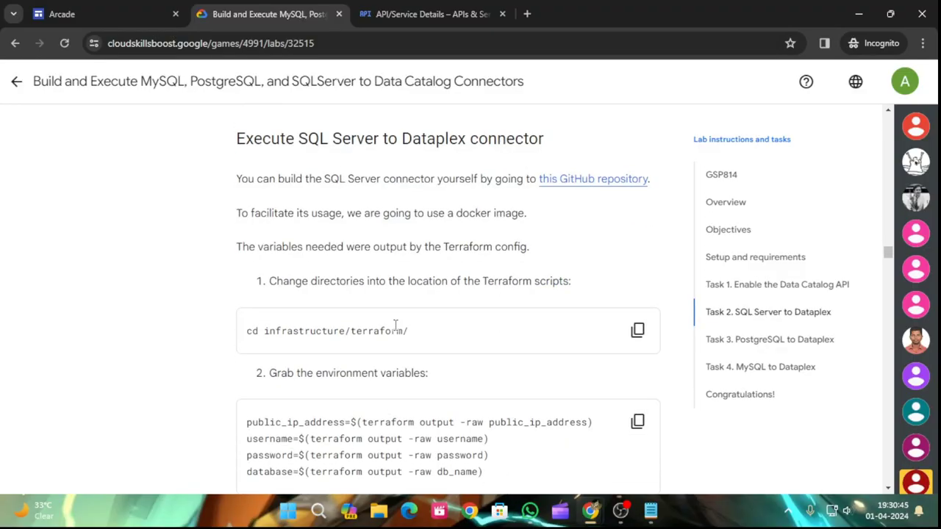
left_click(637, 331)
left_click(377, 15)
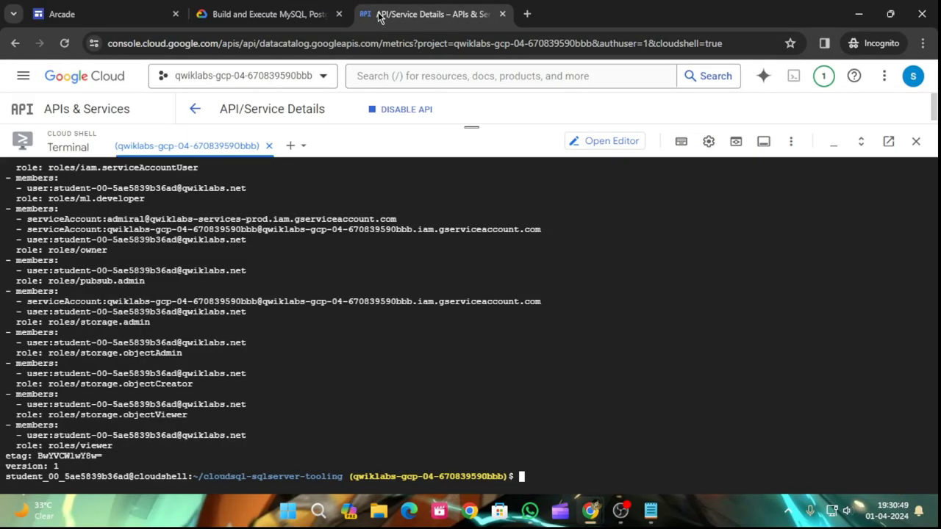
key("ctrl+v")
key("Return")
Copy and run the lab commands that set the public_ip_address, username, password and database variables from the Terraform outputs
left_click(329, 13)
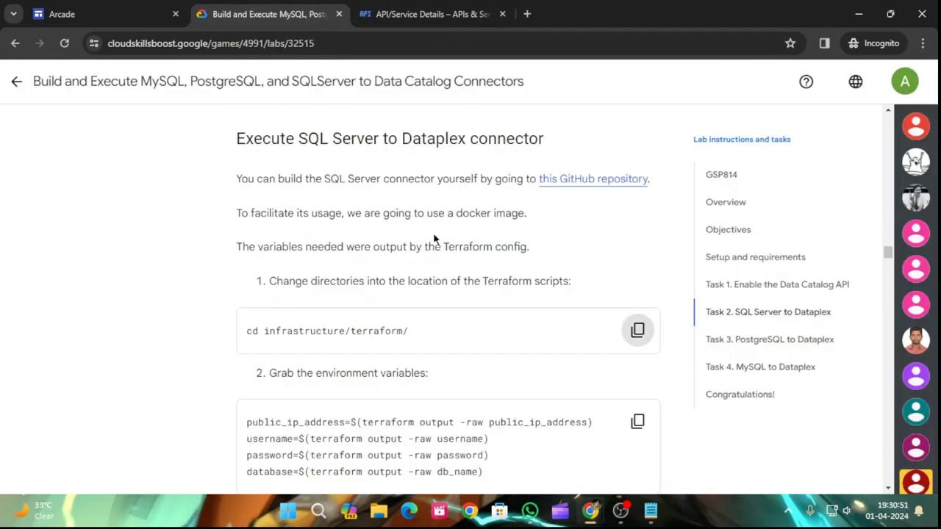
scroll(437, 237, "down", 2)
left_click(638, 287)
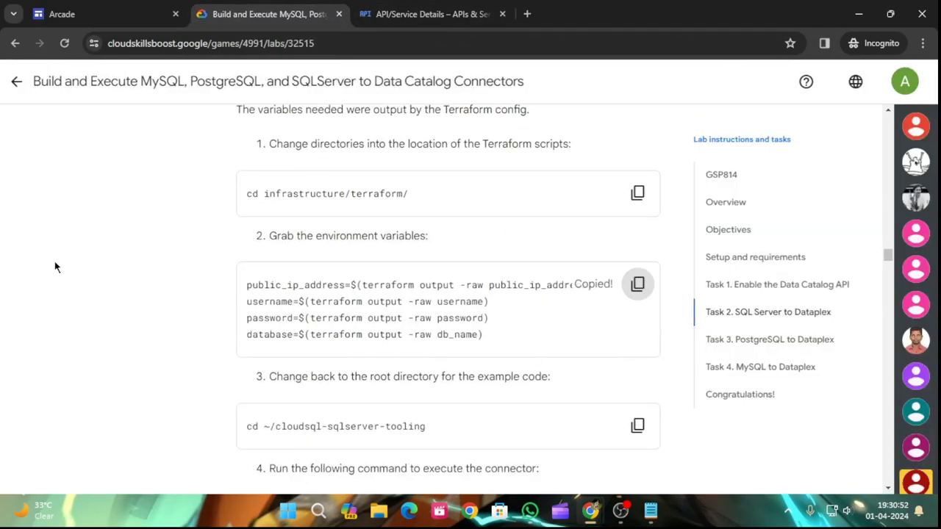
left_click(437, 14)
key("ctrl+v")
key("Return")
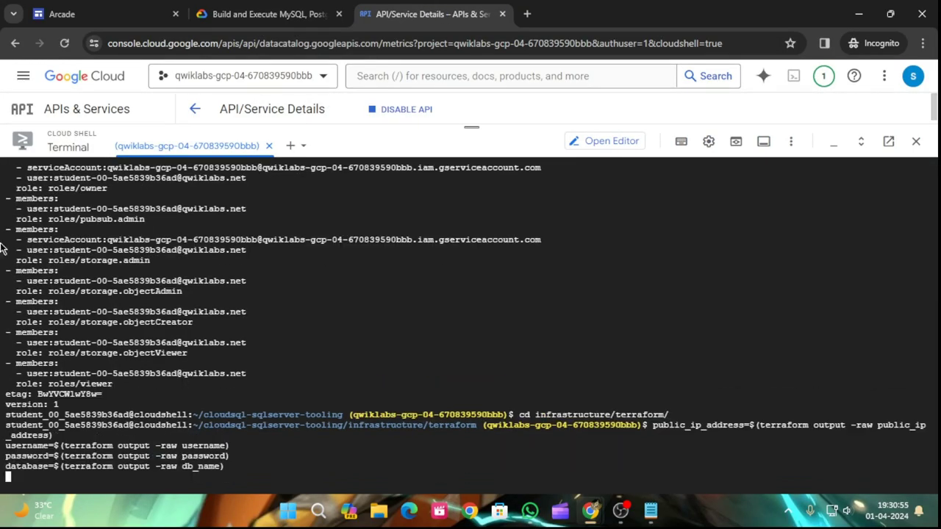
Copy the lab command cd ~/cloudsql-sqlserver-tooling and run it in Cloud Shell to return to the example code's root directory
left_click(344, 9)
scroll(660, 371, "down", 2)
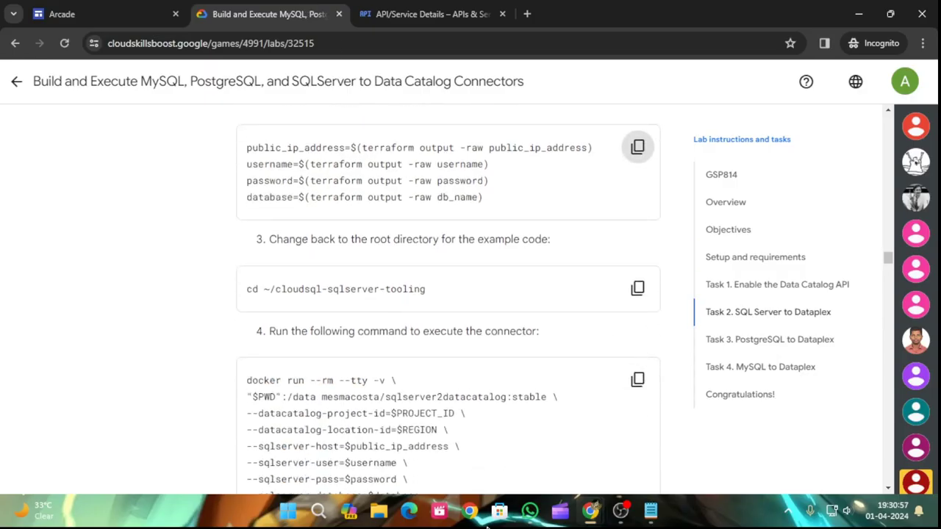
left_click(637, 288)
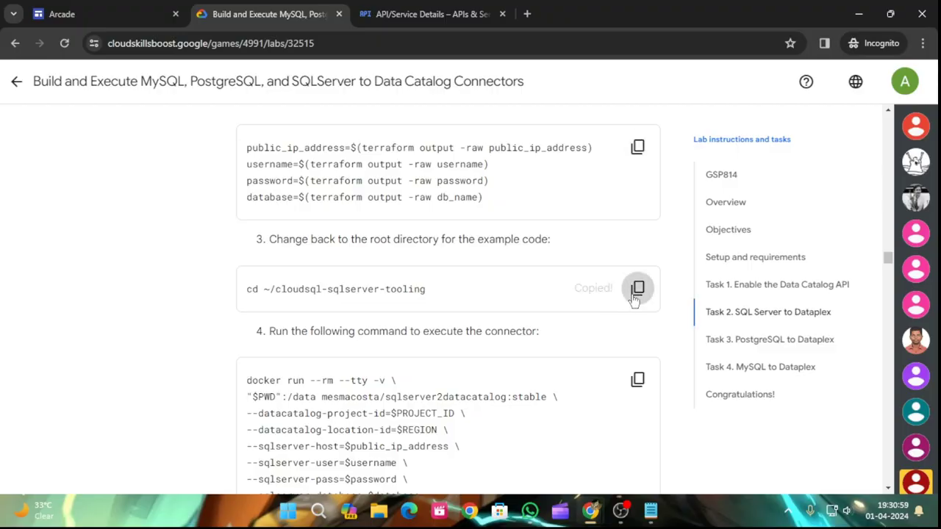
left_click(386, 11)
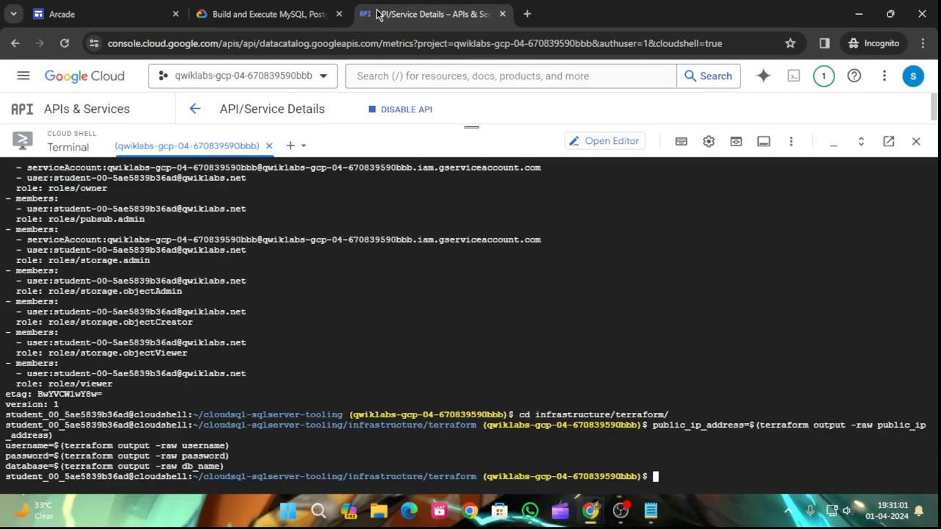
key("ctrl+v")
key("Return")
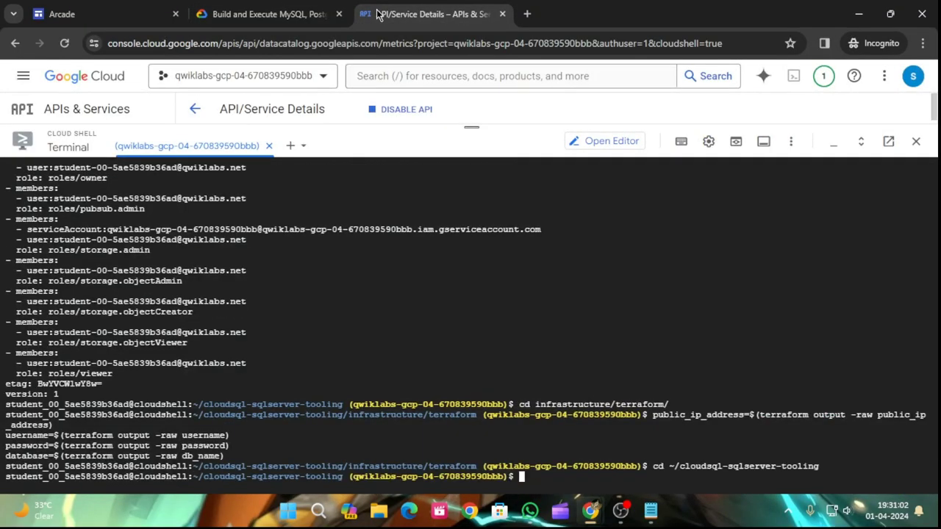
Copy the docker run command for mesmacosta/sqlserver2datacatalog:stable from the lab and run it in Cloud Shell to execute the SQL Server connector
left_click(264, 14)
scroll(451, 157, "down", 2)
left_click(636, 311)
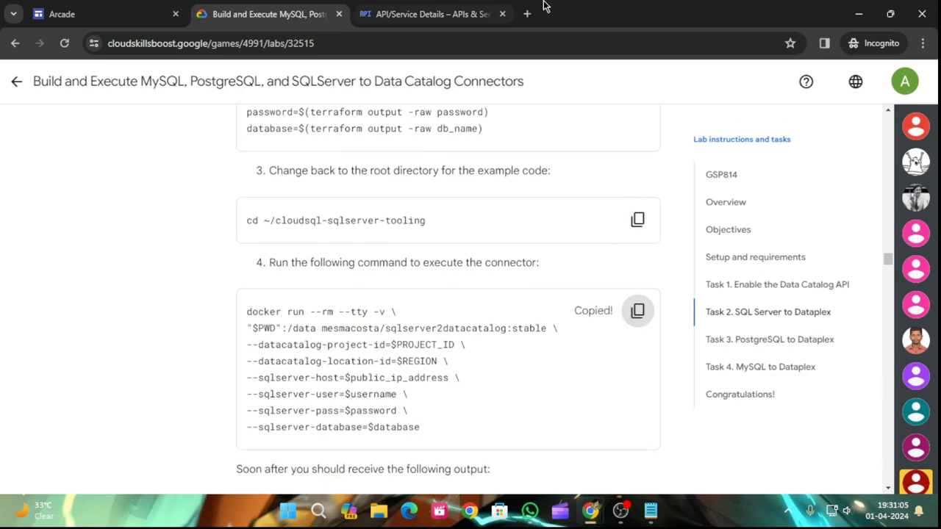
left_click(420, 5)
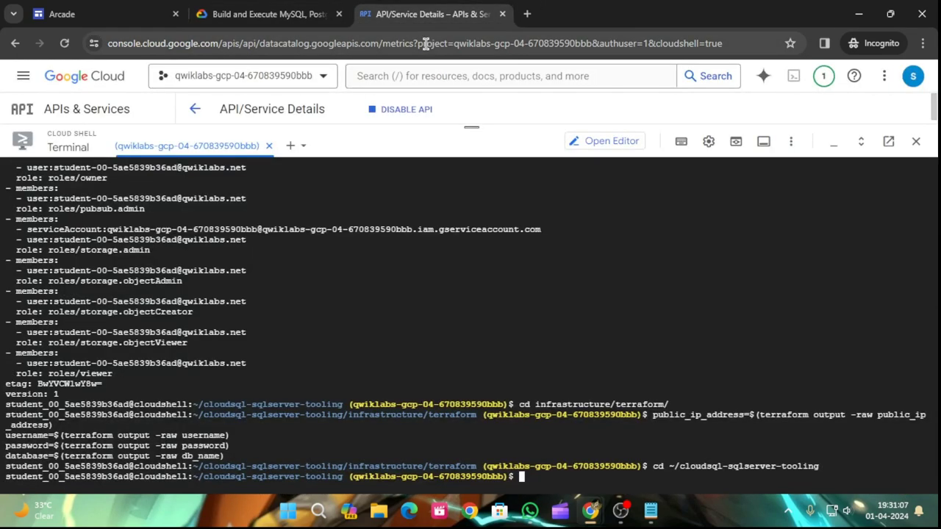
key("ctrl+v")
key("Return")
Check the lab progress for the Execute SQL Server to Data Catalog connector objective and look at the connector run in Cloud Shell
left_click(301, 6)
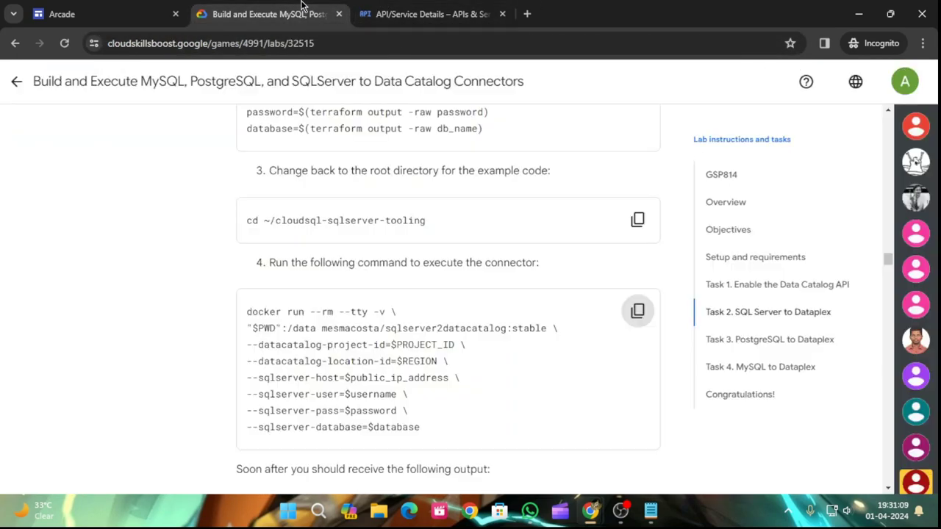
scroll(640, 384, "down", 3)
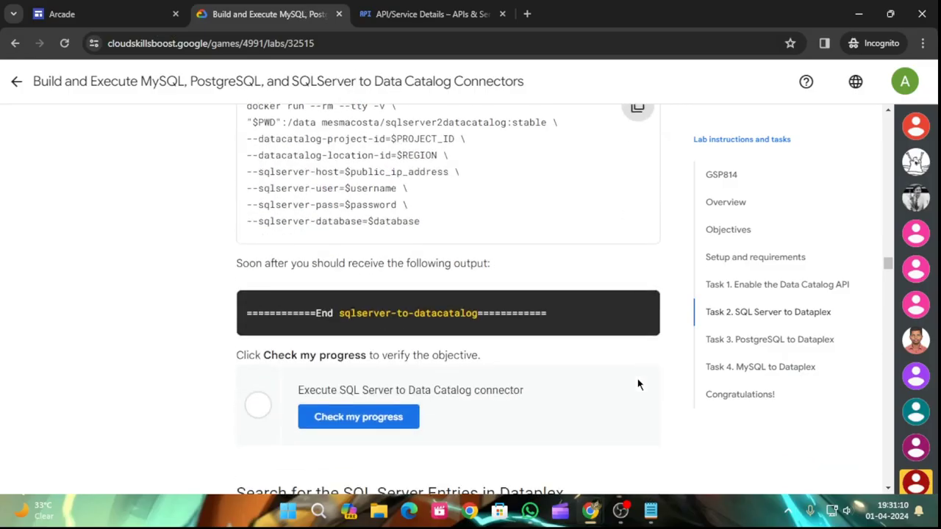
left_click(339, 430)
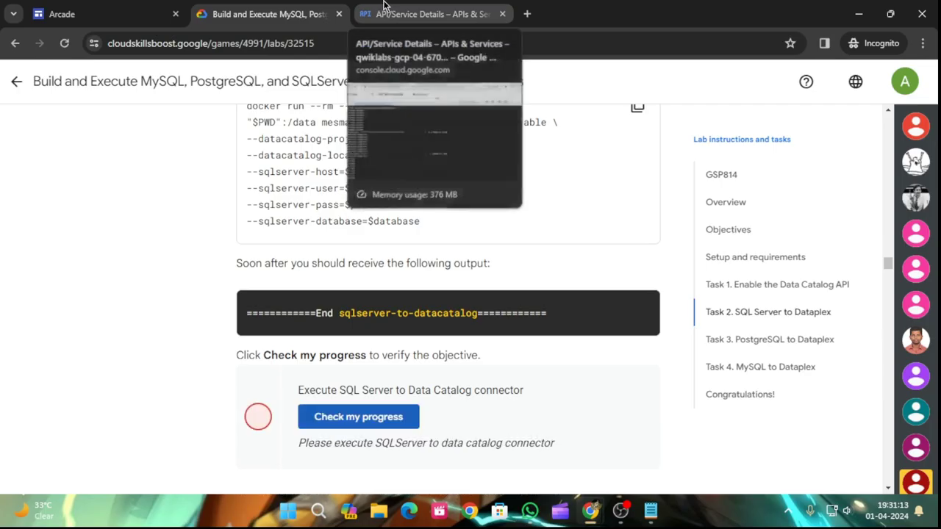
left_click(426, 12)
left_click(259, 6)
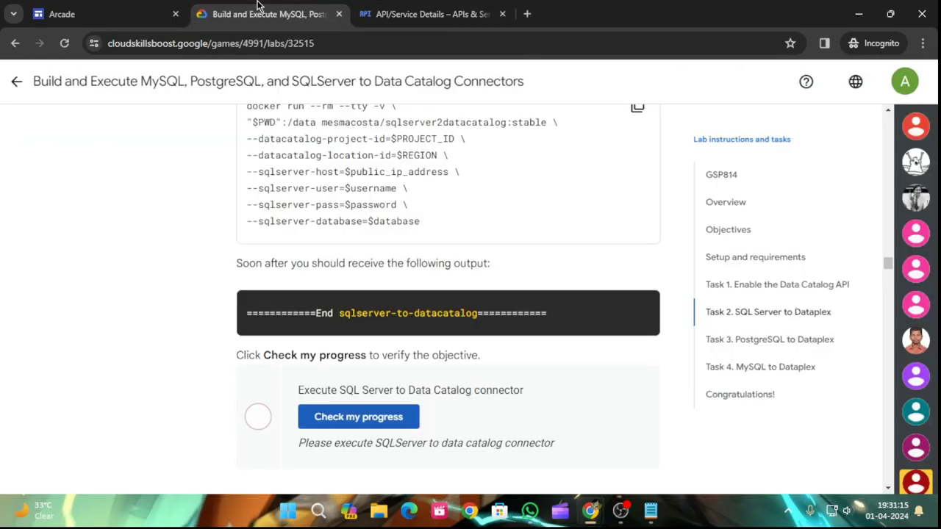
Read ahead through the Dataplex entry search and clean-up instructions up to the start of Task 3, returning to the connector's progress check
scroll(429, 338, "down", 2)
scroll(420, 331, "up", 1)
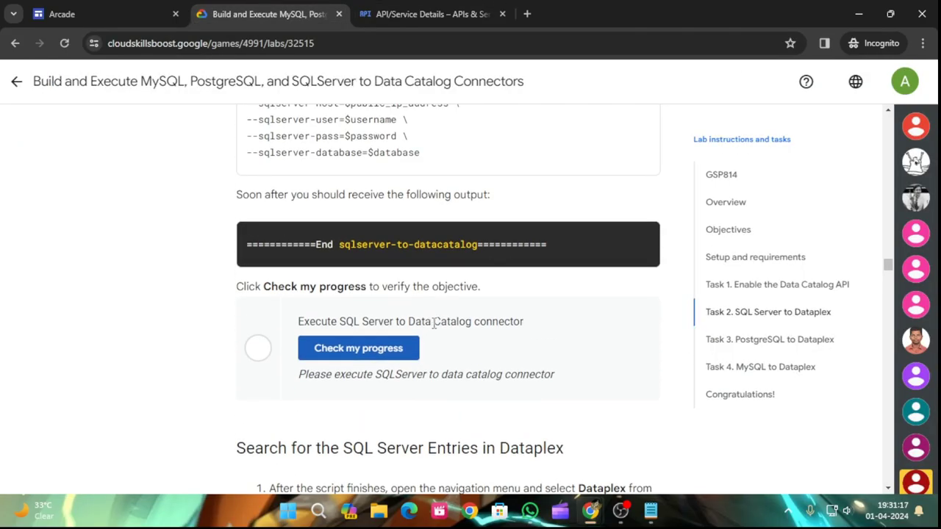
scroll(434, 324, "down", 1)
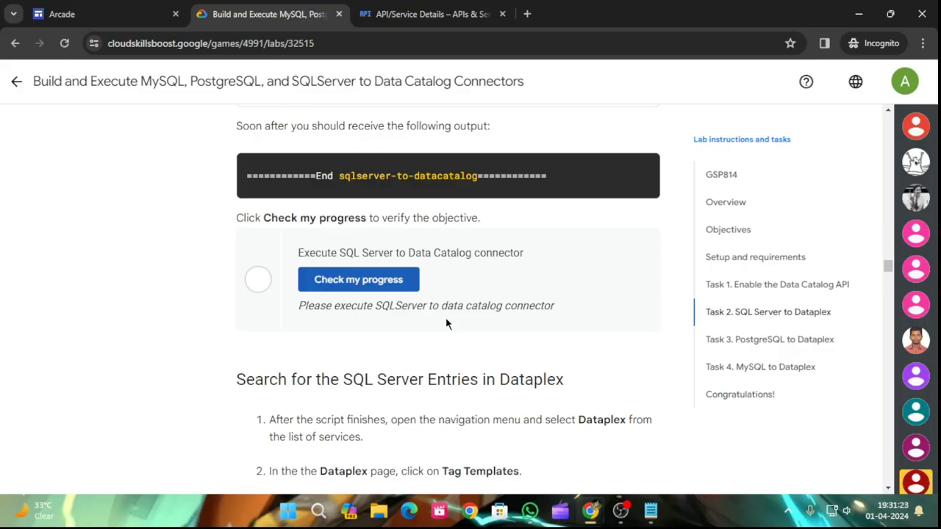
scroll(446, 323, "down", 3)
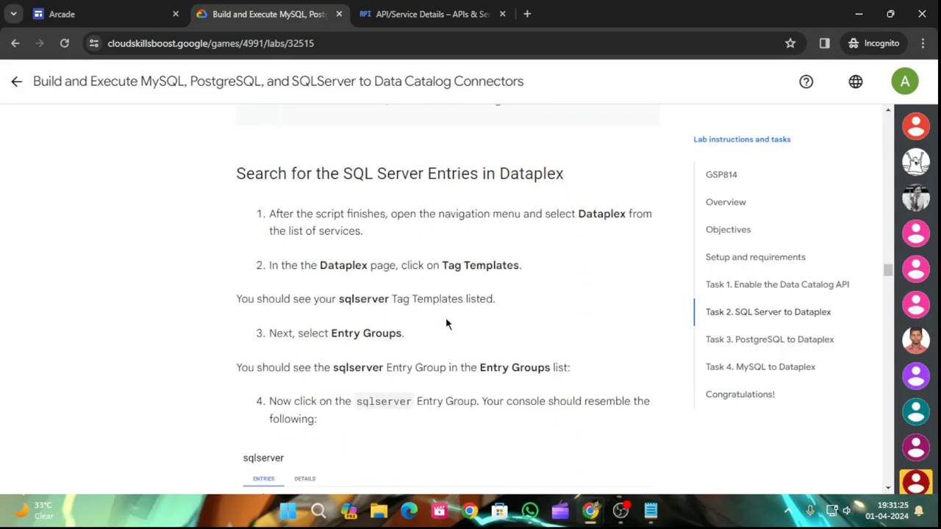
scroll(484, 352, "down", 2)
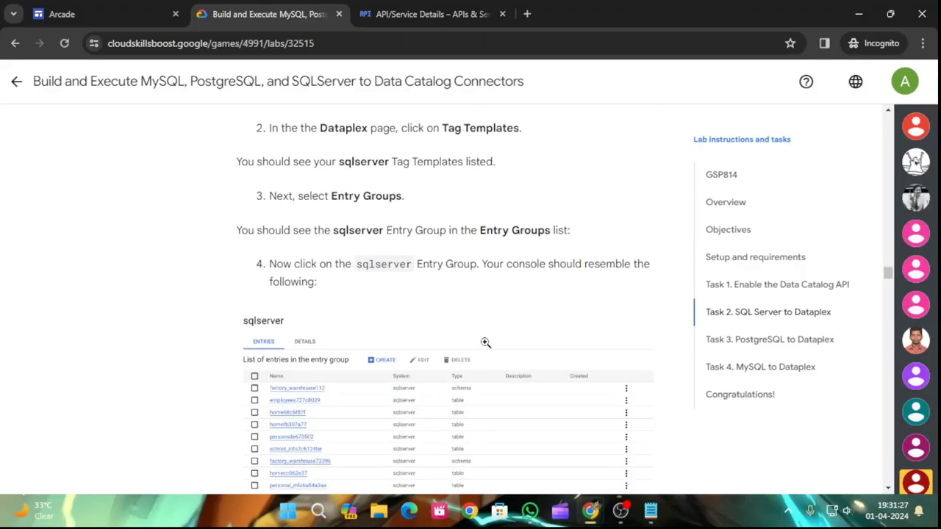
scroll(485, 340, "up", 1)
scroll(485, 334, "down", 5)
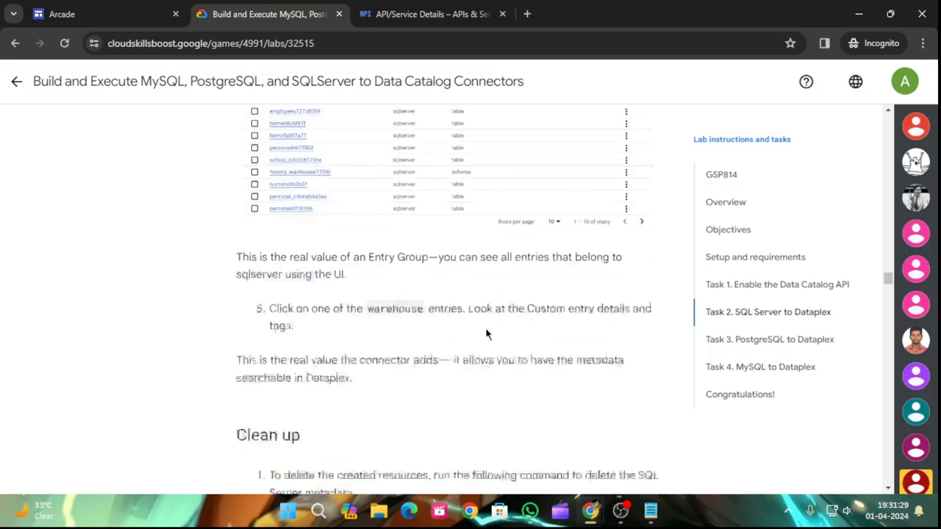
scroll(486, 335, "down", 2)
scroll(485, 330, "down", 12)
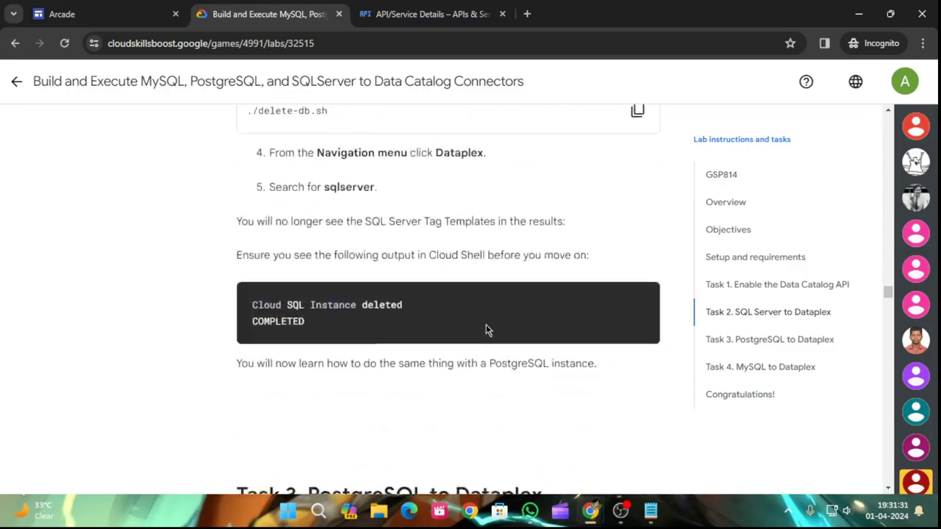
scroll(485, 323, "down", 4)
scroll(486, 321, "up", 20)
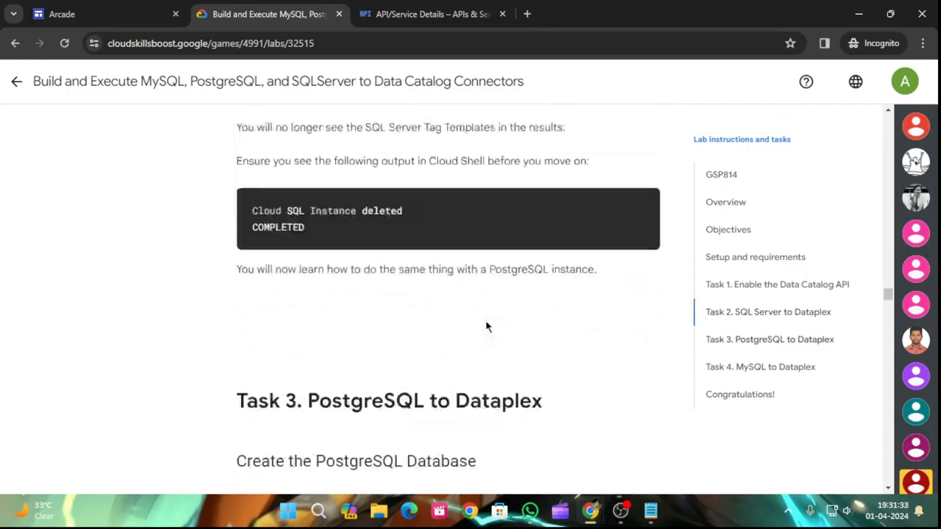
scroll(486, 321, "up", 4)
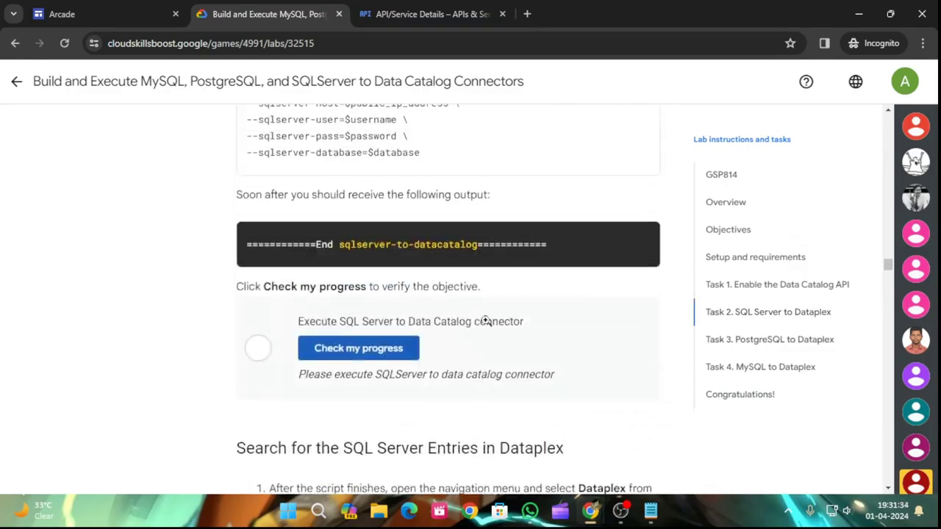
Recheck the SQL Server connector objective at intervals while monitoring the connector's output in Cloud Shell for its end line
left_click(408, 348)
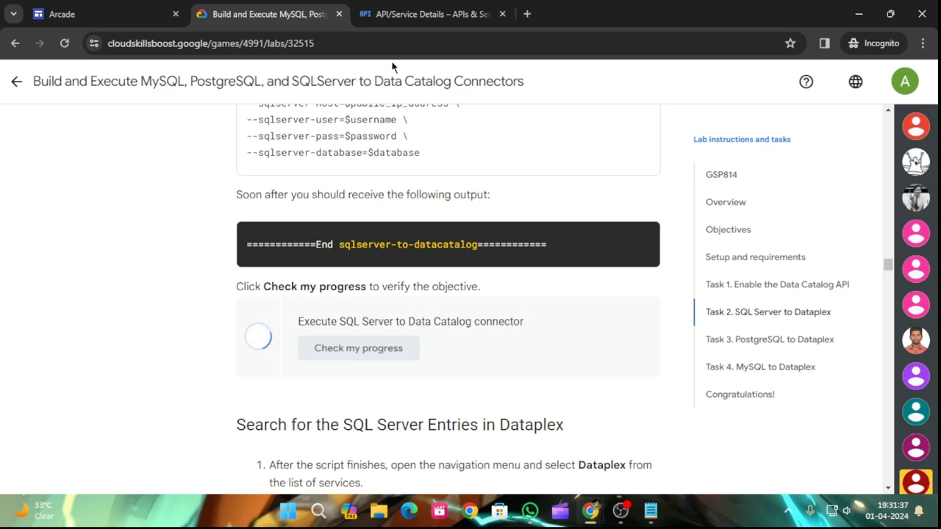
left_click(391, 11)
left_click(280, 9)
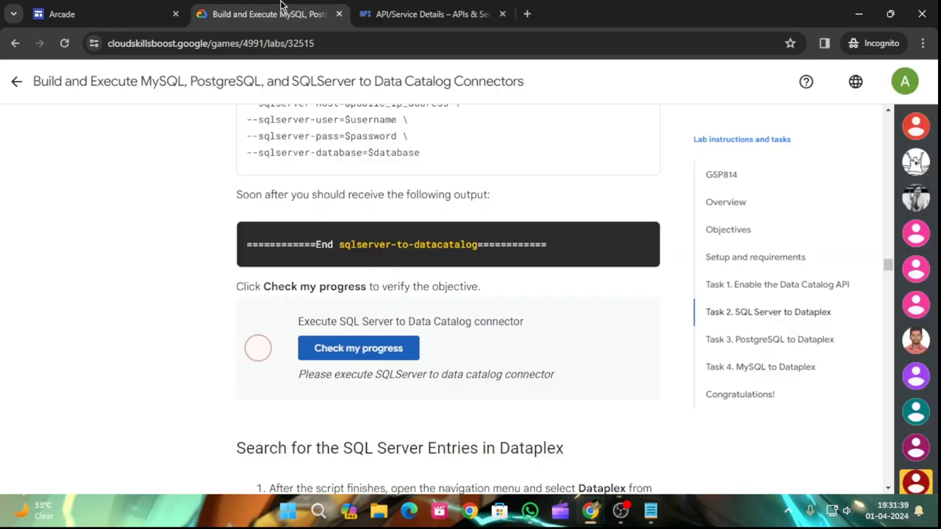
left_click(344, 351)
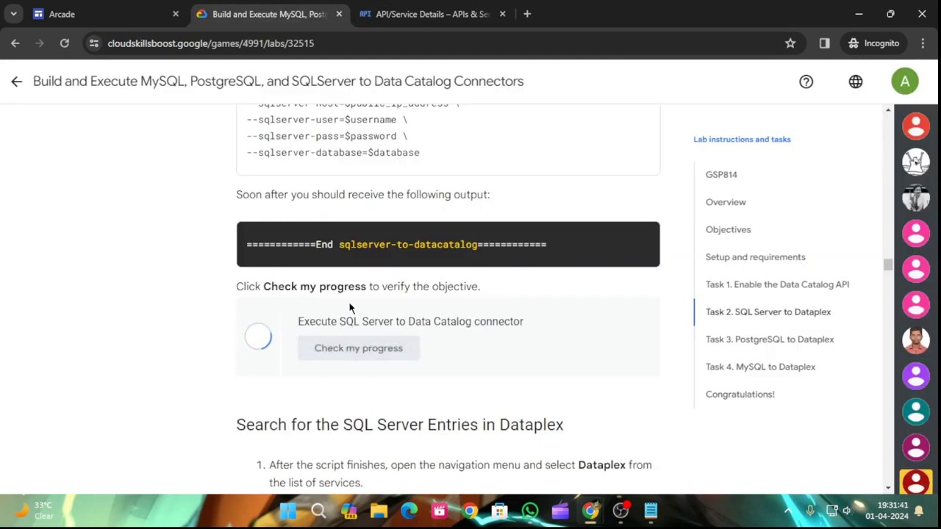
left_click(464, 9)
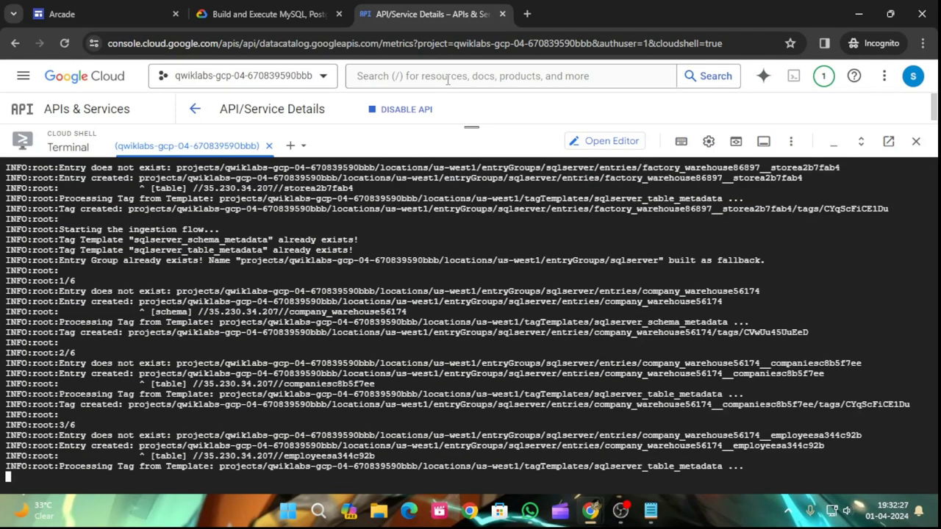
left_click(285, 10)
left_click(395, 356)
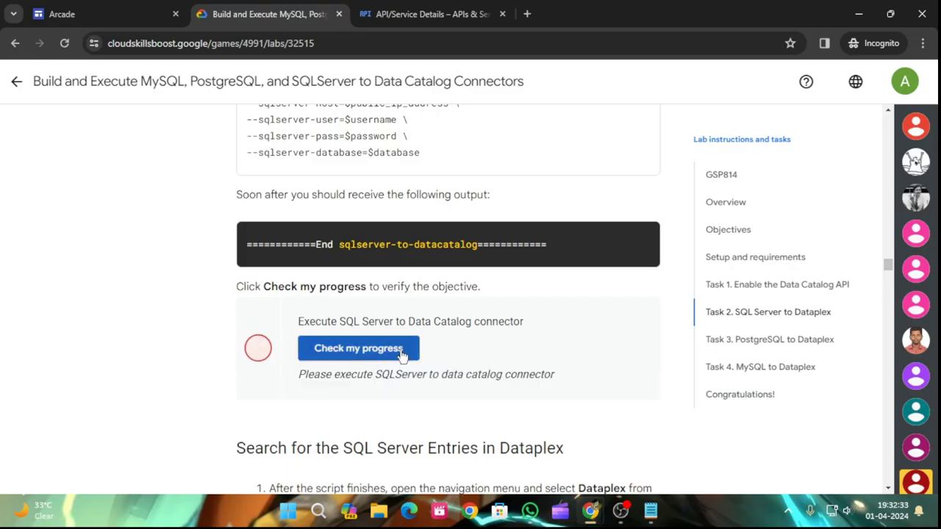
left_click(447, 7)
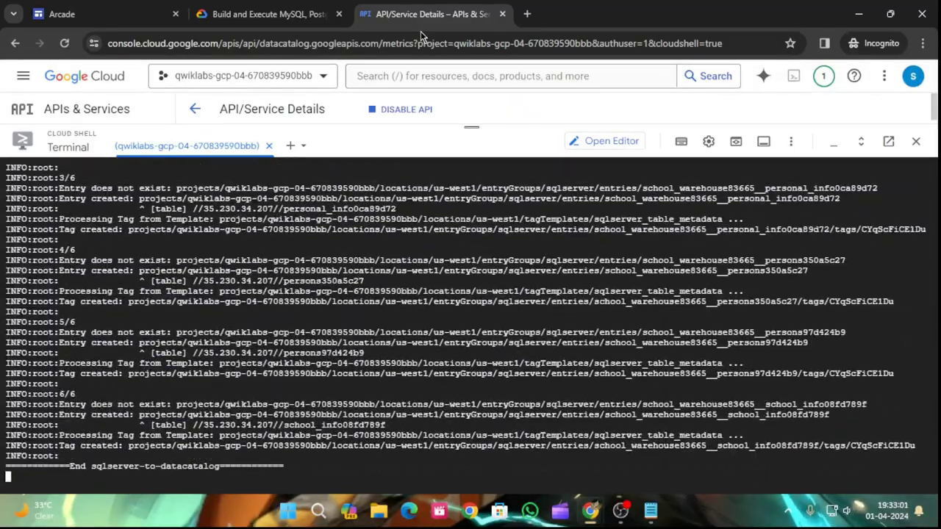
Repeat the progress check for the Execute SQL Server to Data Catalog connector objective until it is accepted
left_click(221, 14)
left_click(352, 351)
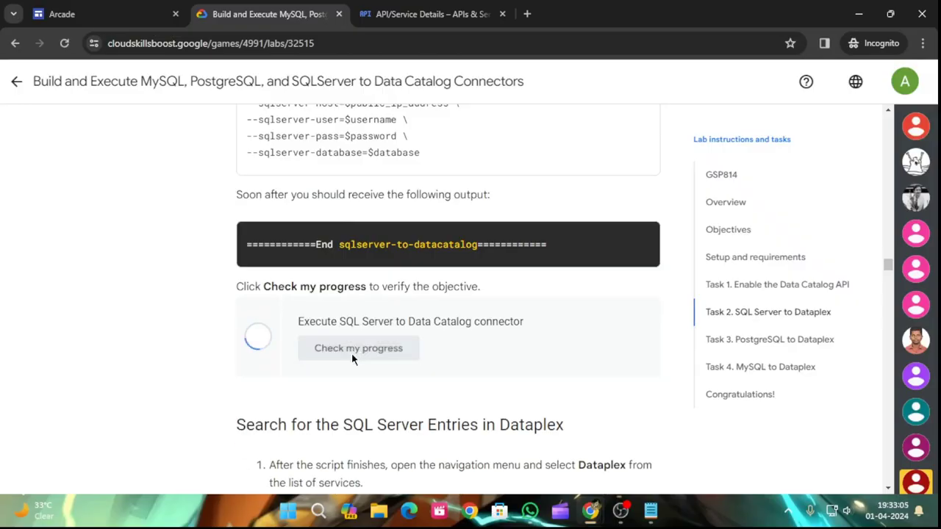
scroll(352, 357, "down", 1)
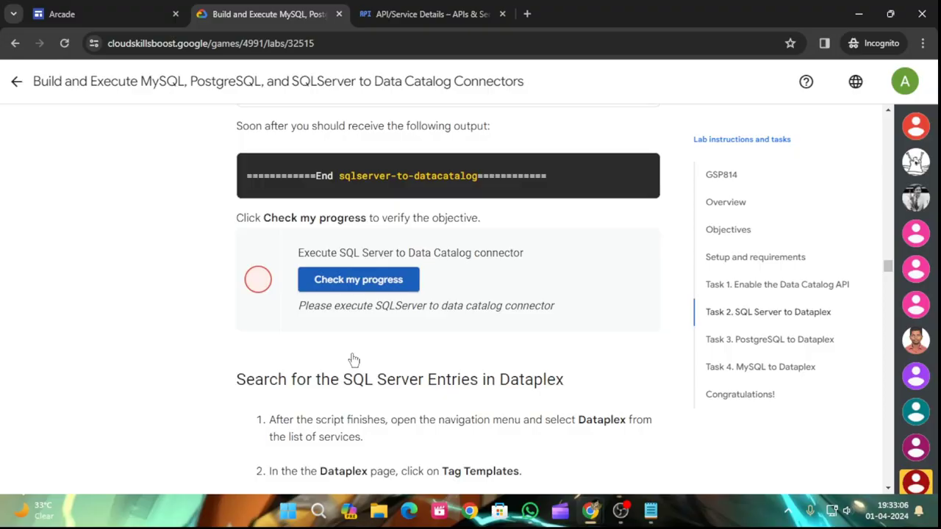
left_click(339, 277)
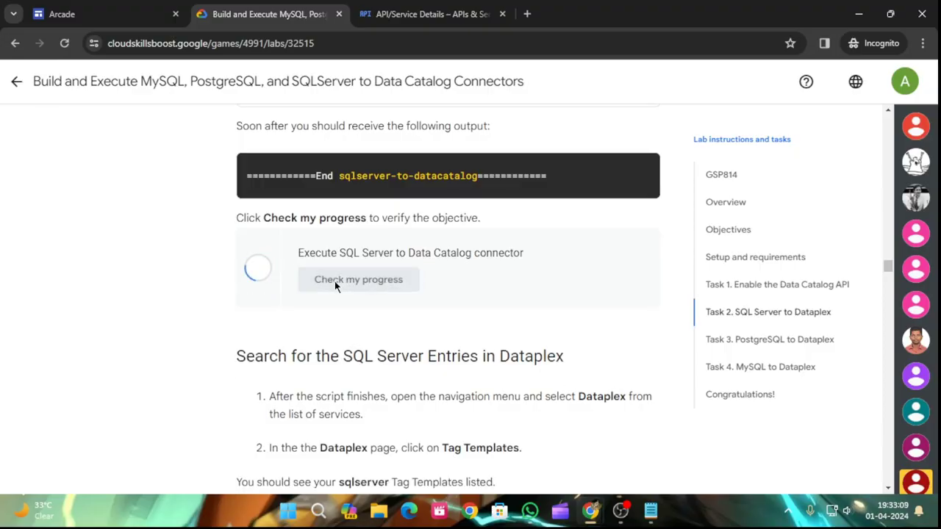
left_click(333, 285)
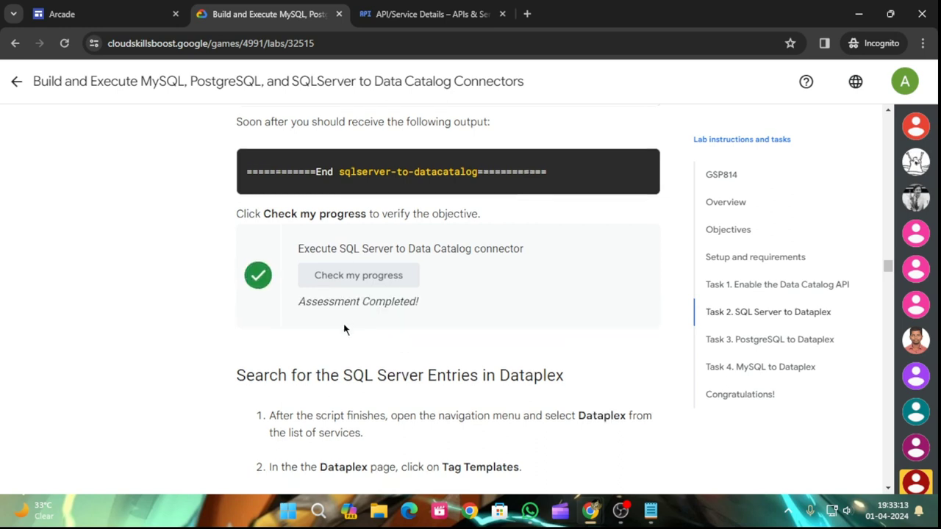
Copy the service name Dataplex from the lab instructions and search for it in the Google Cloud console
scroll(345, 326, "down", 4)
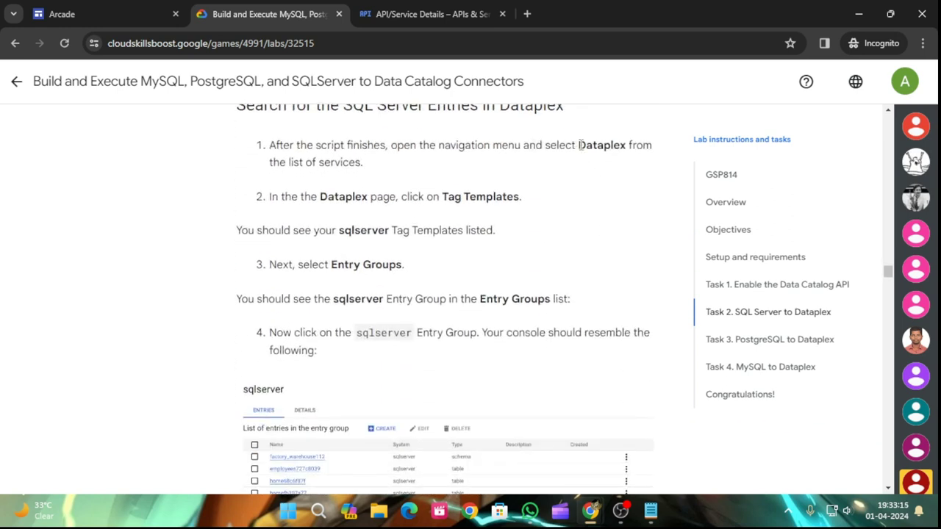
left_click_drag(580, 145, 626, 151)
key("ctrl+c")
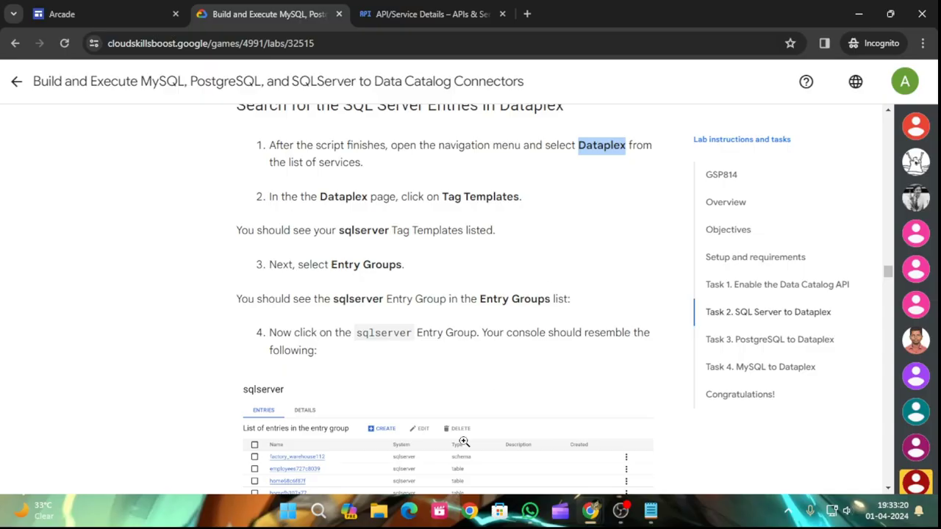
left_click(423, 13)
left_click(461, 75)
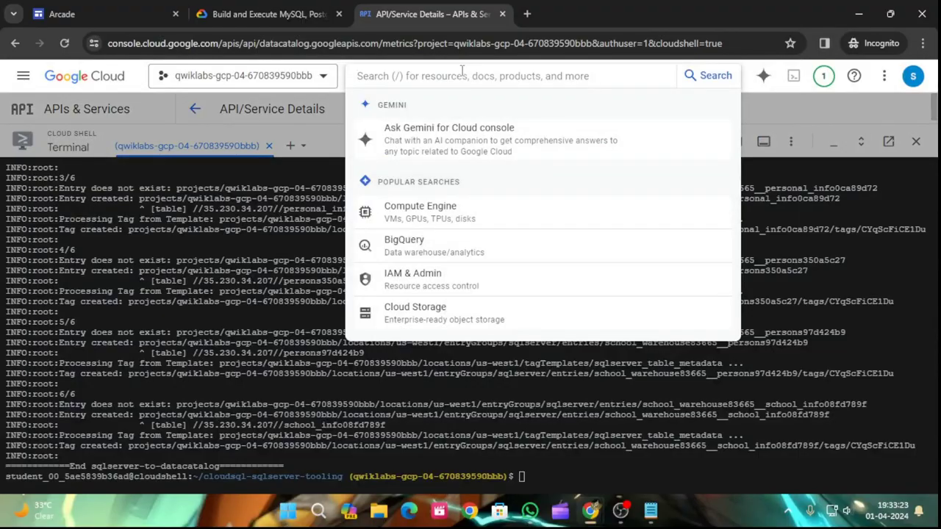
key("ctrl+v")
key("Return")
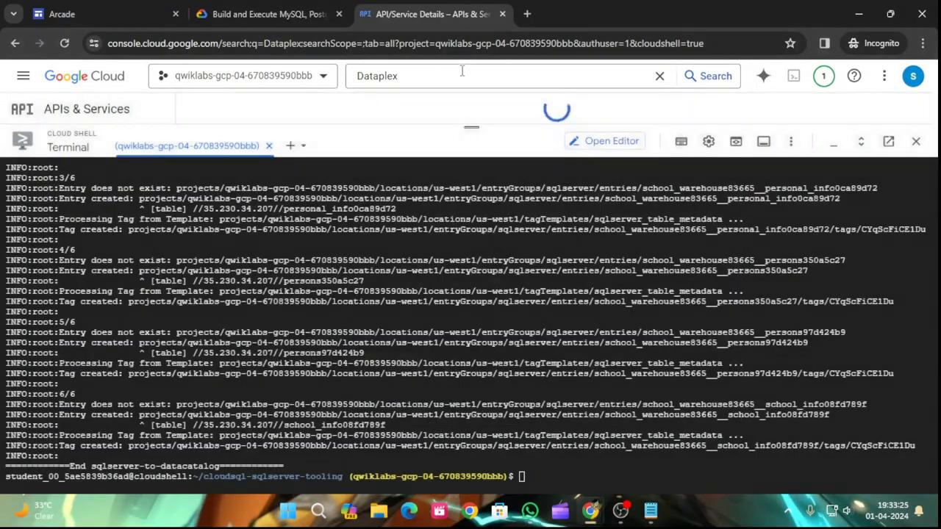
Shrink the Cloud Shell pane, open Dataplex from the search results and return to the lab instructions
left_click_drag(472, 128, 508, 350)
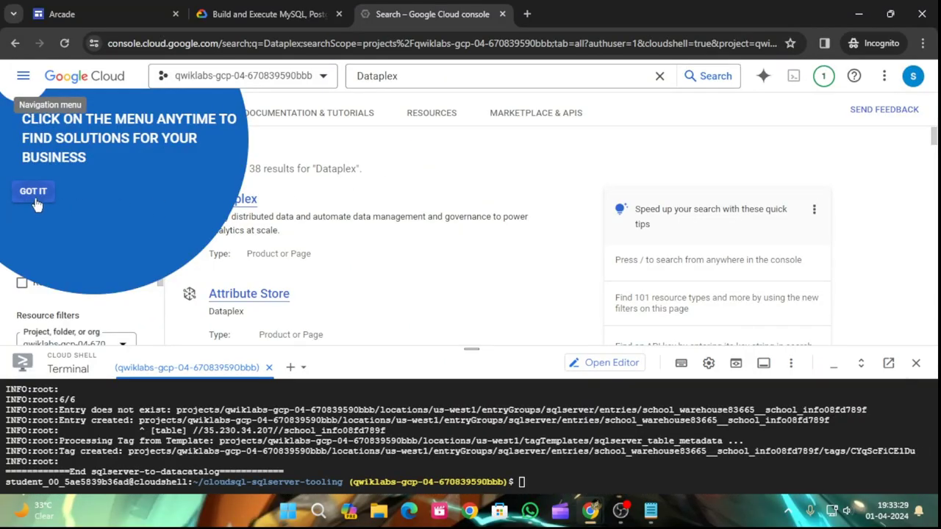
left_click(33, 193)
left_click(224, 200)
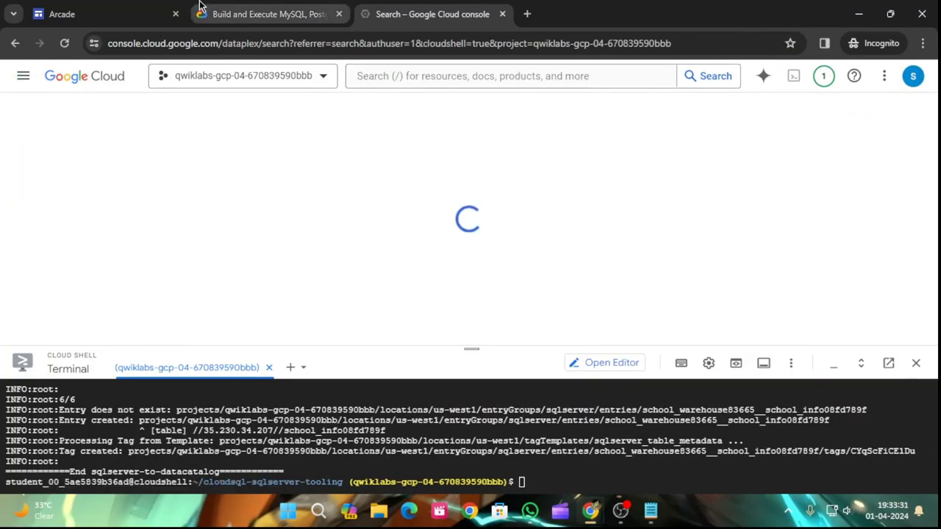
left_click(228, 6)
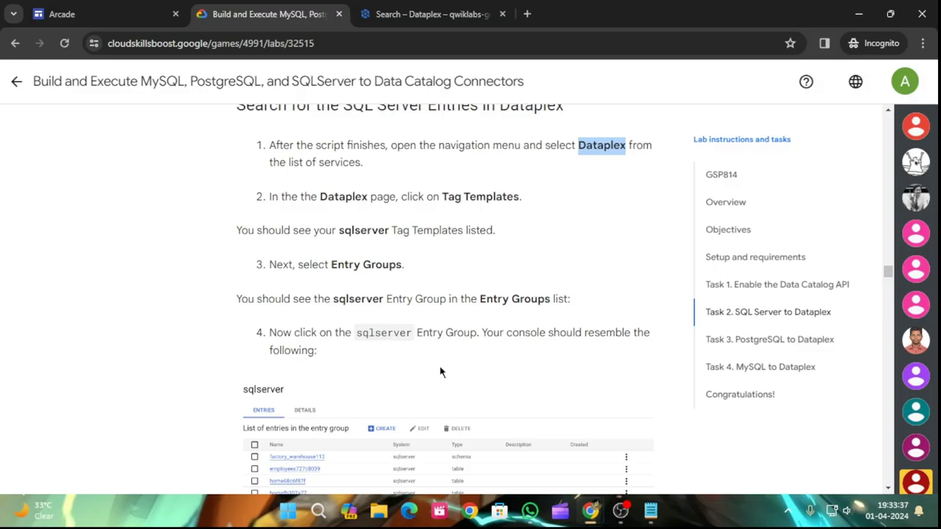
Copy the SQL Server metadata cleanup command, dismiss the Dataplex tutorial and welcome dialog, and run ./cleanup-db.sh in an enlarged Cloud Shell
scroll(440, 372, "down", 4)
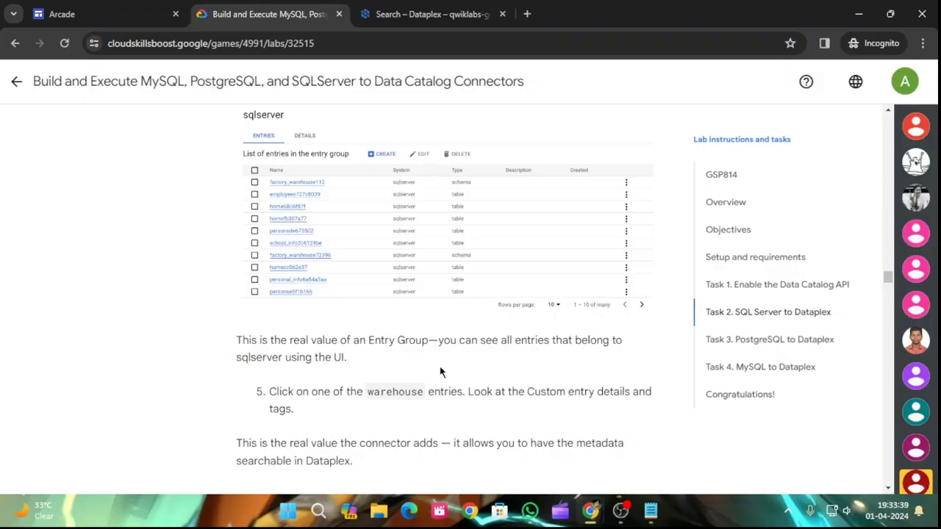
scroll(439, 372, "down", 4)
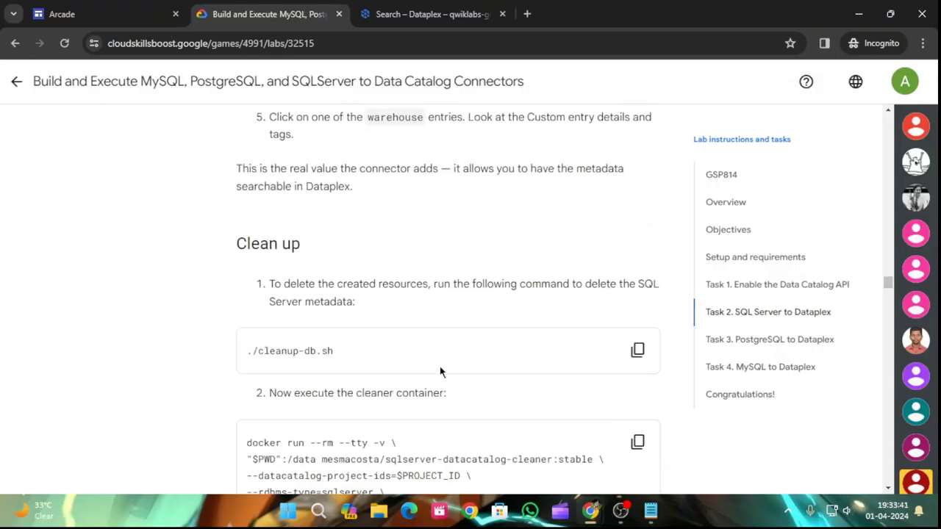
left_click(638, 350)
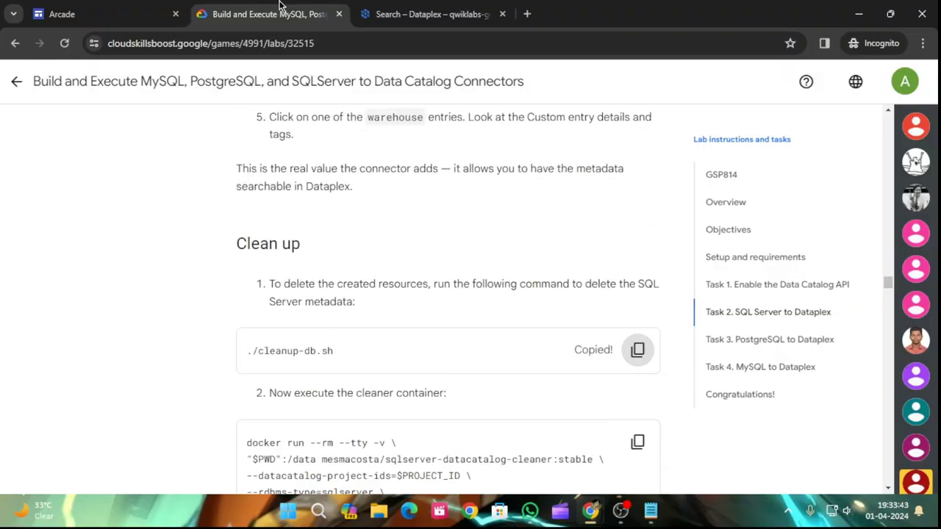
left_click(430, 14)
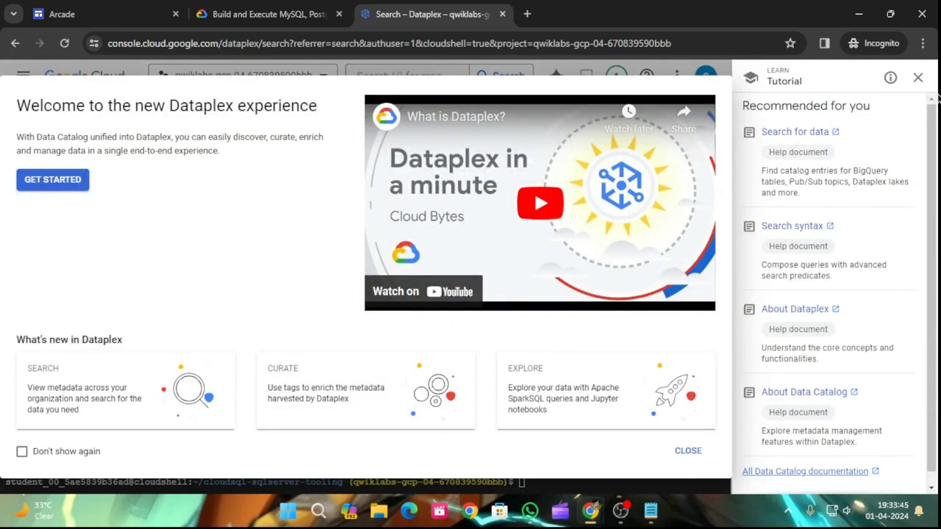
left_click(917, 77)
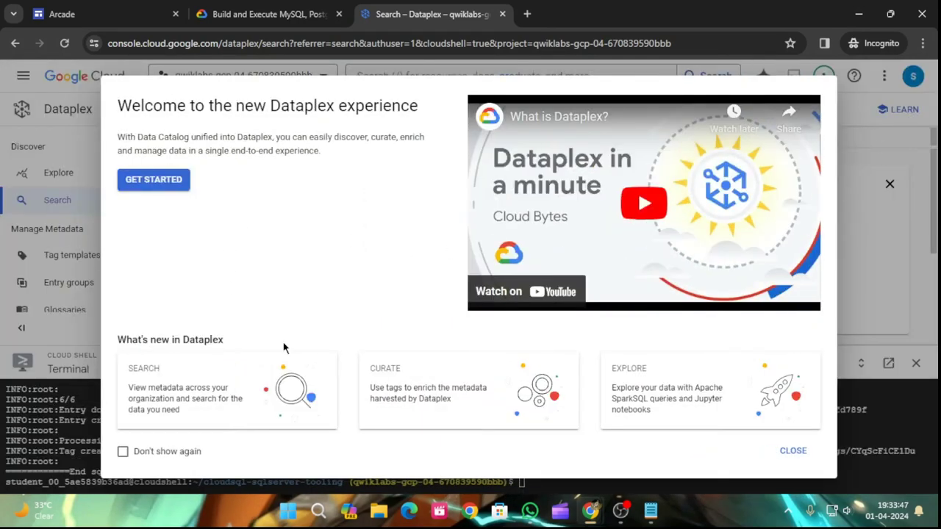
left_click(793, 450)
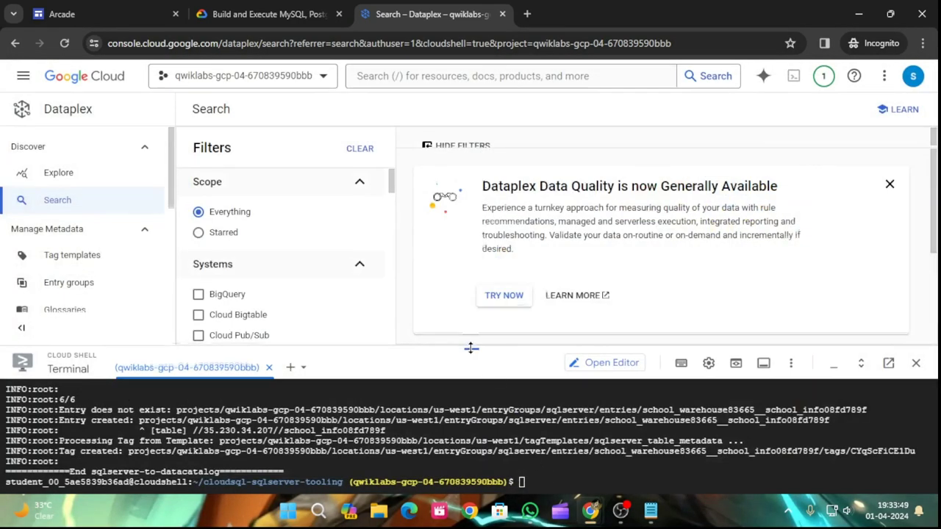
left_click_drag(471, 348, 471, 167)
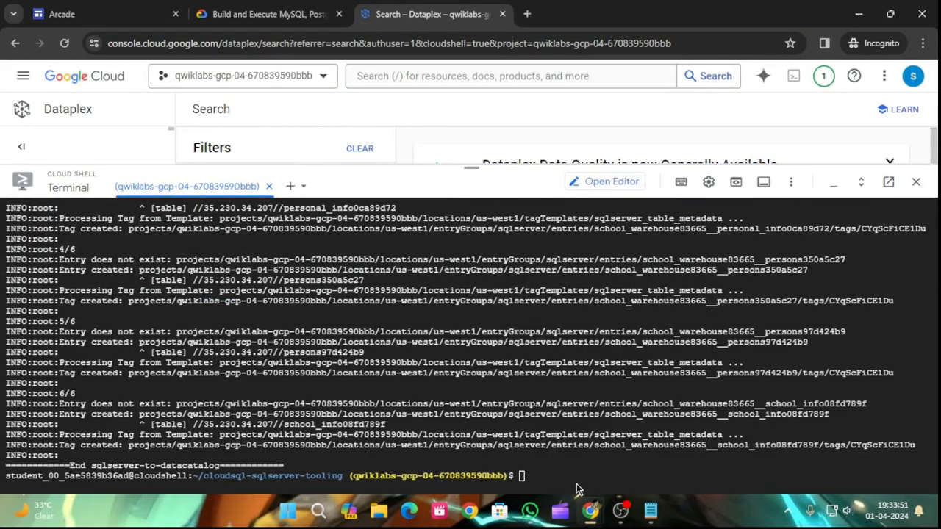
key("ctrl+v")
key("Return")
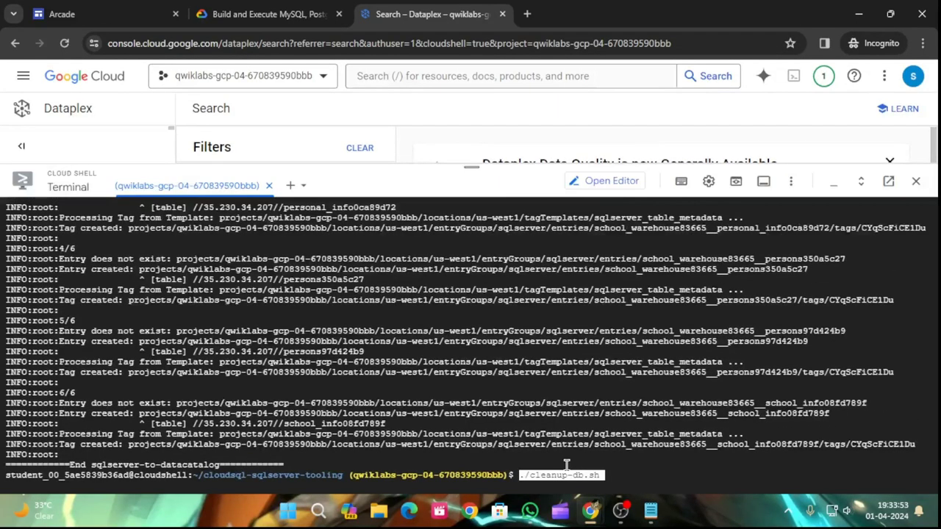
Copy the docker command for the sqlserver-datacatalog-cleaner:stable container from the lab instructions and run it in Cloud Shell
left_click(258, 7)
scroll(422, 331, "down", 3)
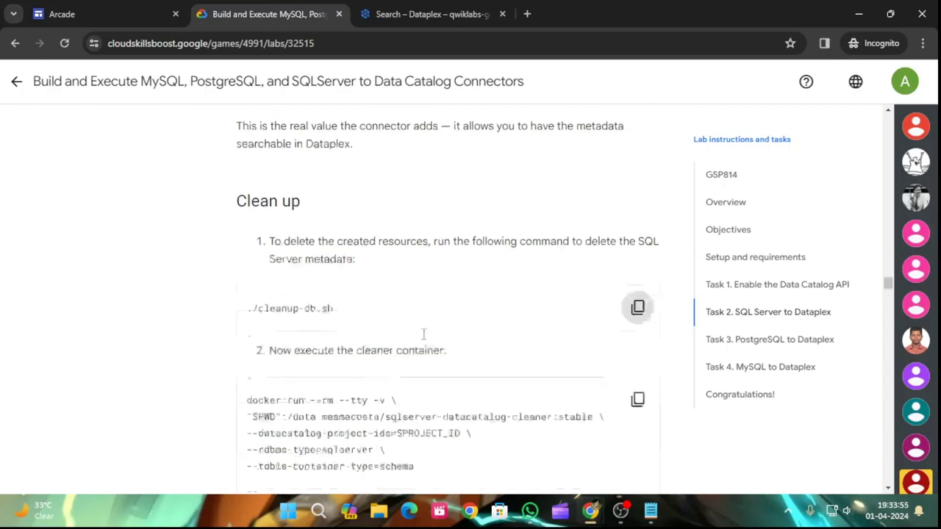
left_click(637, 304)
left_click(435, 5)
key("ctrl+v")
key("Return")
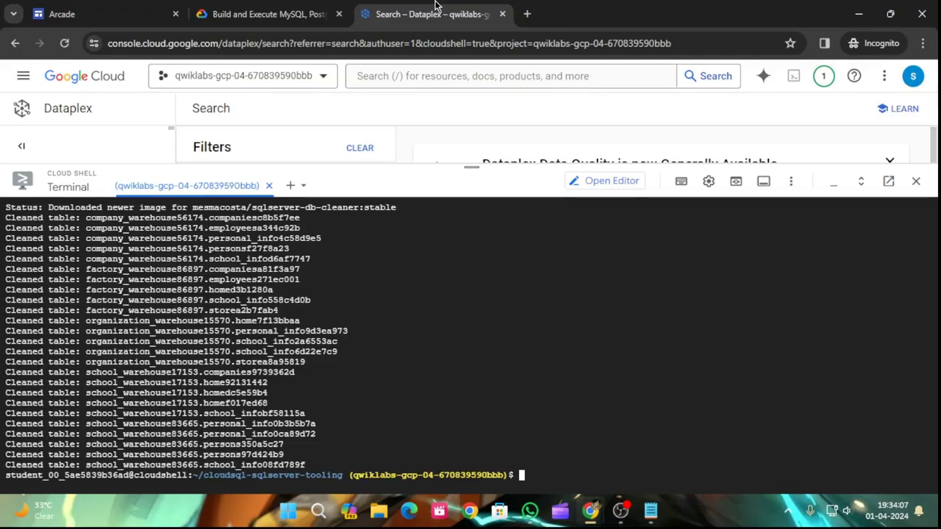
key("ctrl+v")
Copy the ./delete-db.sh command from the lab's clean up section and return to the cleaner's output in Cloud Shell
left_click(228, 6)
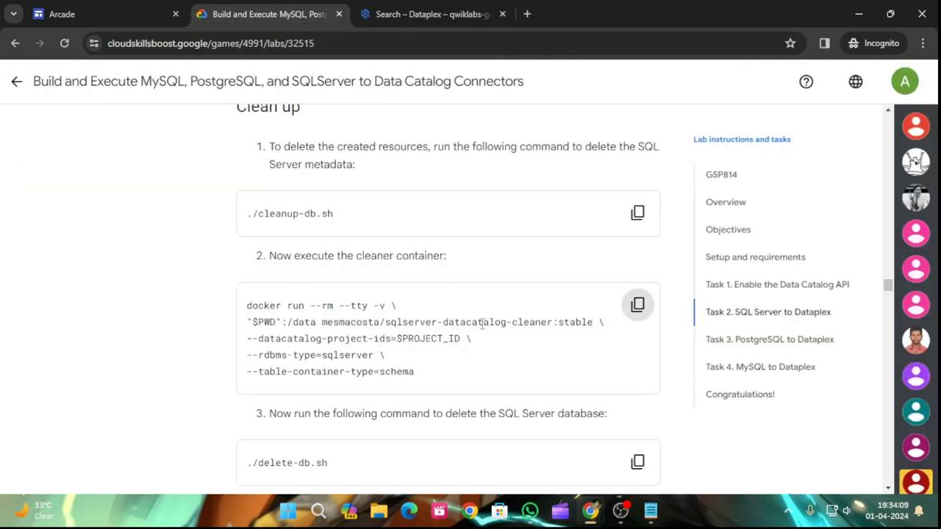
scroll(482, 324, "down", 3)
left_click(638, 255)
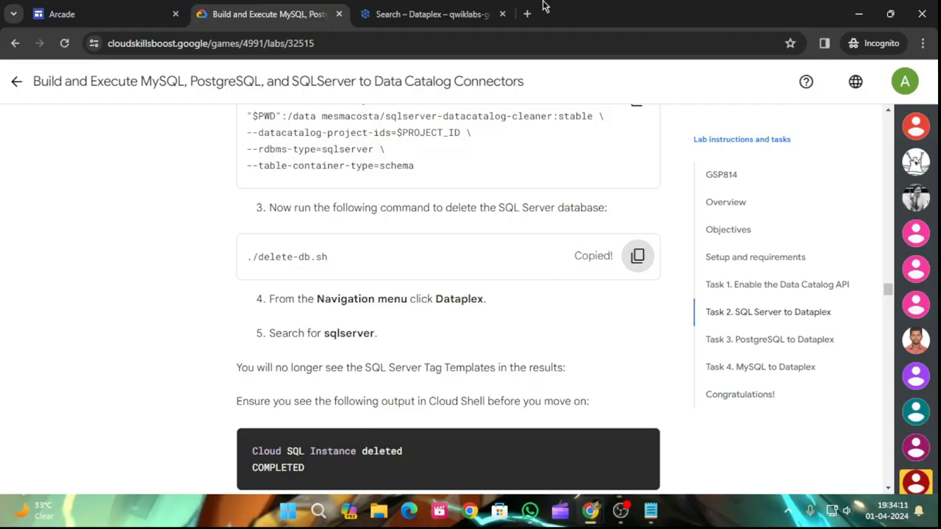
left_click(462, 7)
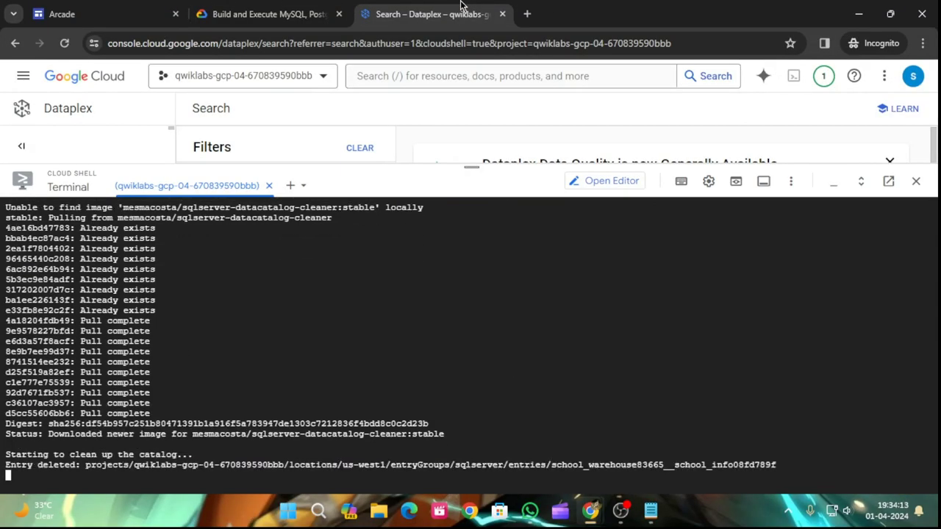
Review the end of the SQL Server clean up and the start of Task 3 while monitoring the catalog cleaner in Cloud Shell
left_click(289, 5)
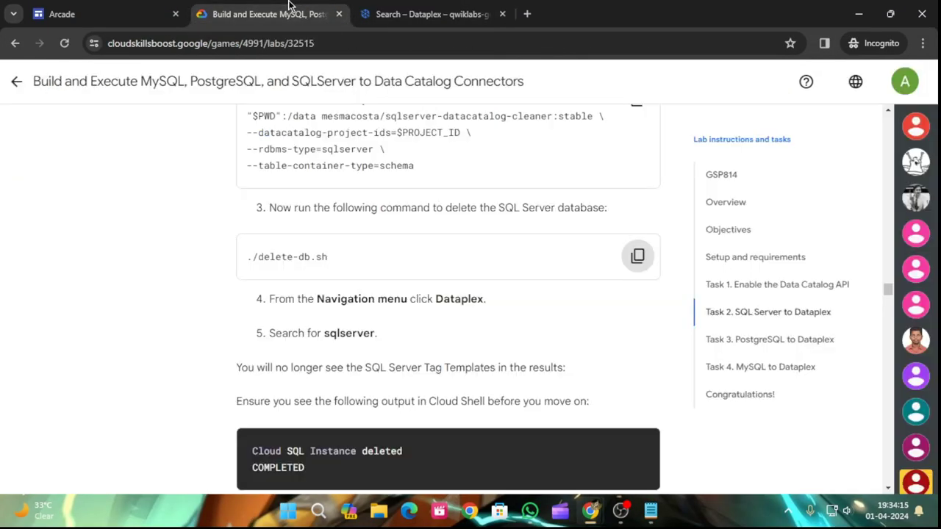
scroll(512, 324, "down", 4)
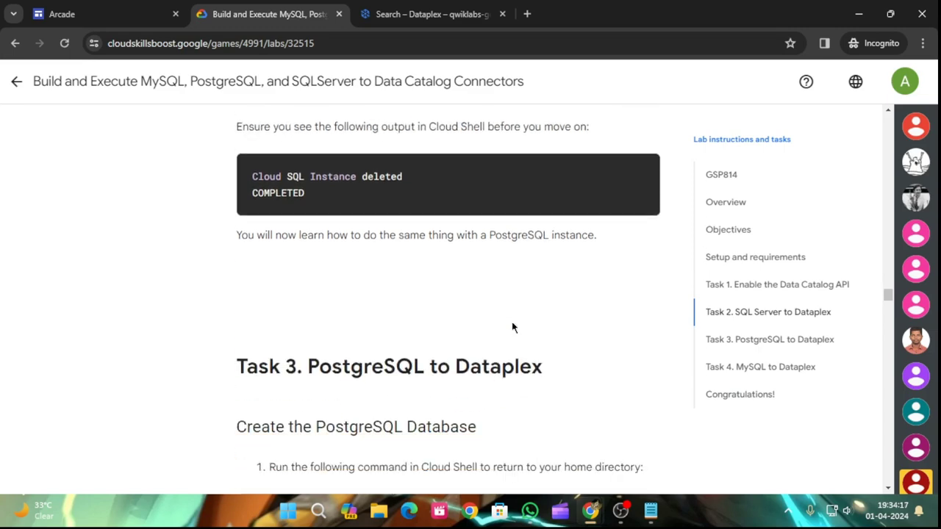
scroll(514, 327, "down", 2)
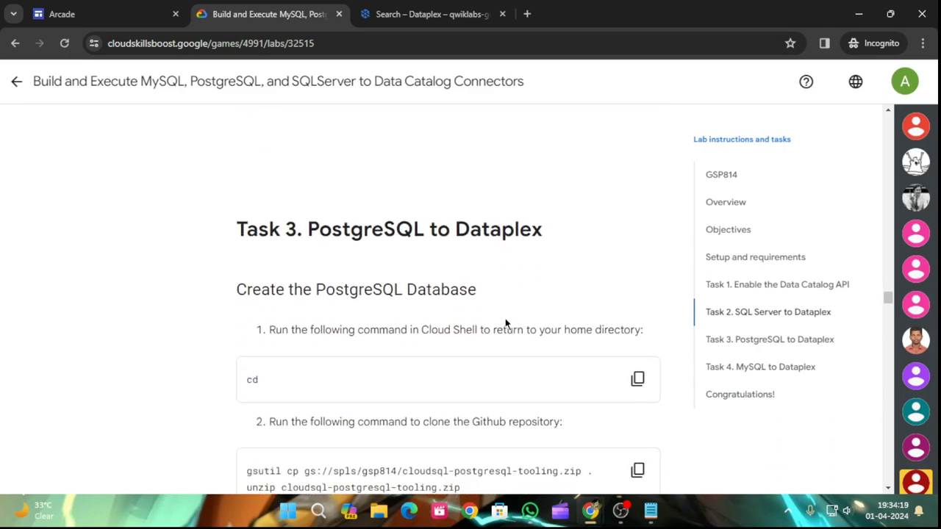
left_click(392, 6)
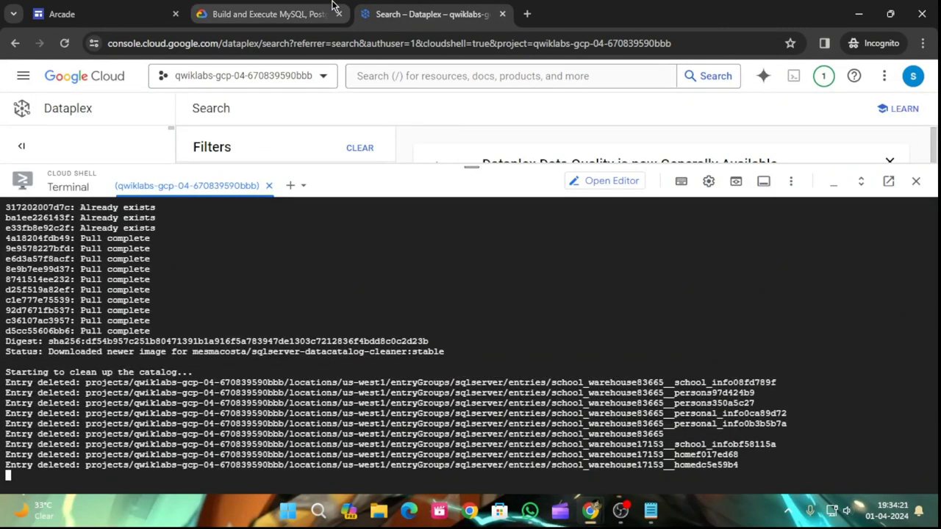
left_click(330, 9)
scroll(437, 294, "up", 4)
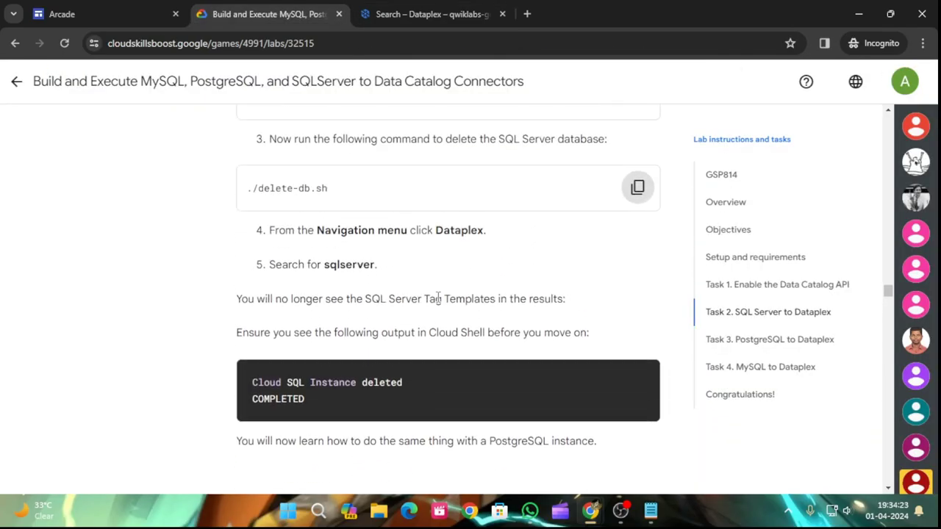
scroll(412, 388, "down", 3)
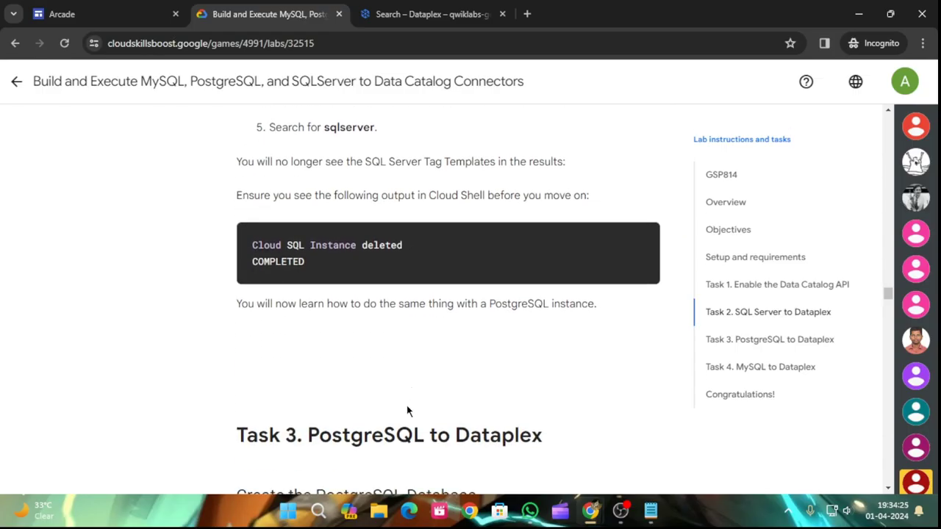
Run ./delete-db.sh in Cloud Shell to delete the SQL Server database and enlarge the terminal pane
left_click(436, 6)
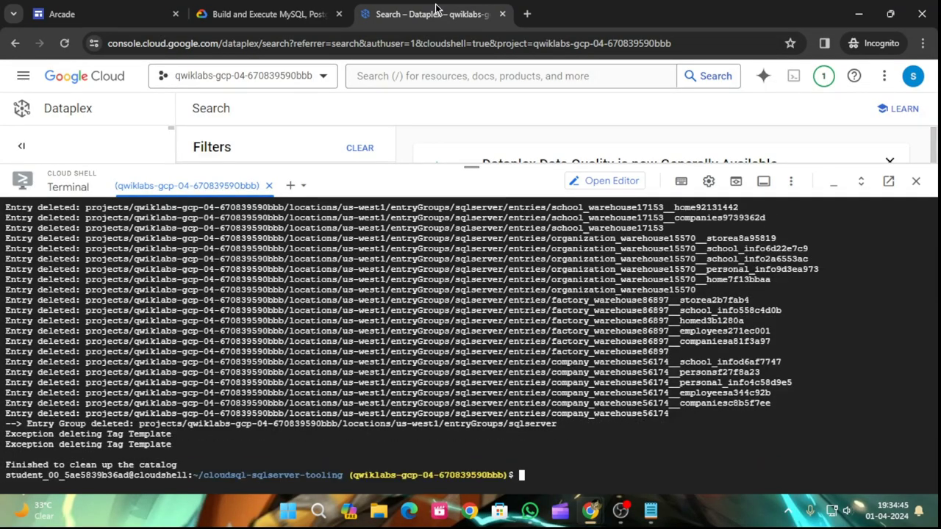
key("ctrl+v")
key("Return")
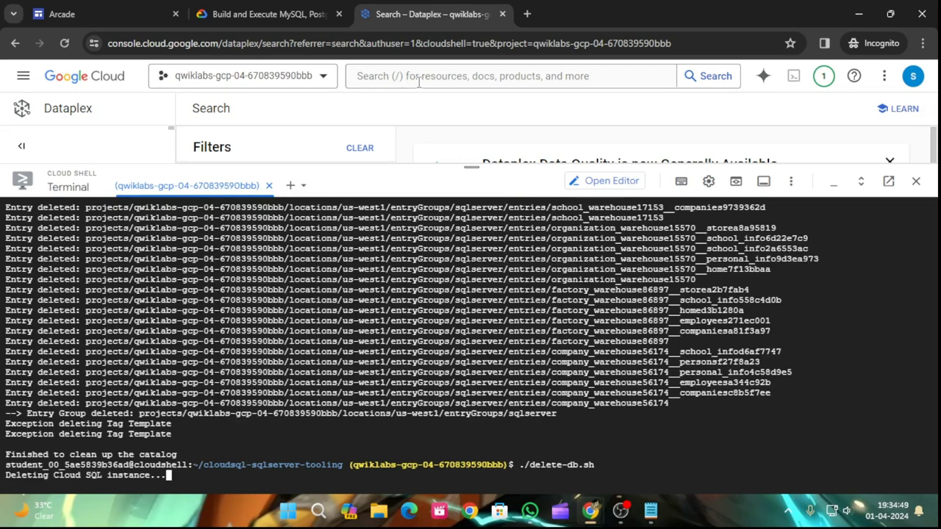
left_click_drag(476, 168, 444, 108)
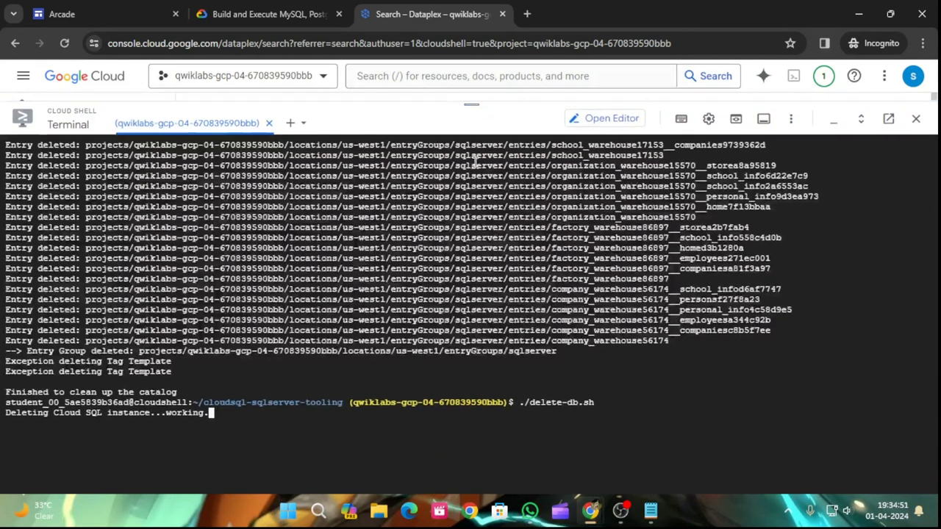
Read through the Task 3 PostgreSQL database instructions and check the progress of the SQL Server instance deletion in Cloud Shell
left_click(266, 14)
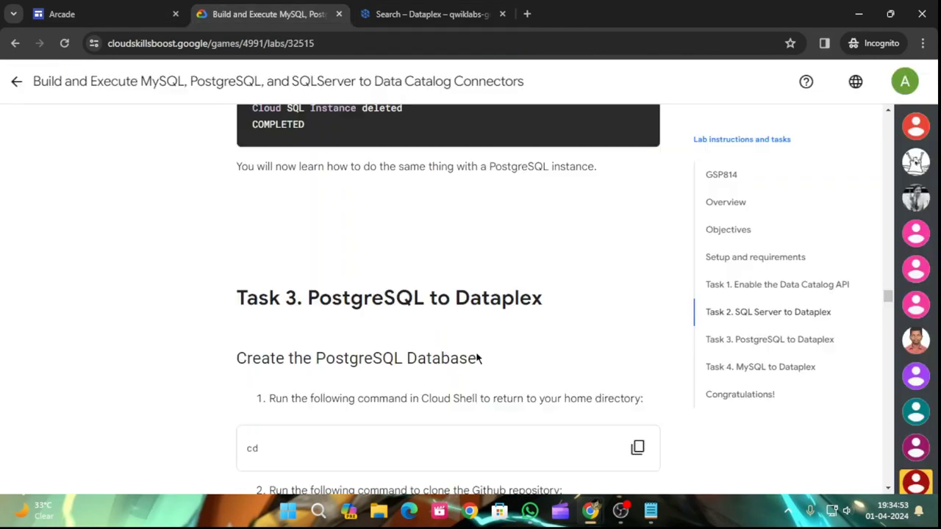
scroll(484, 352, "up", 4)
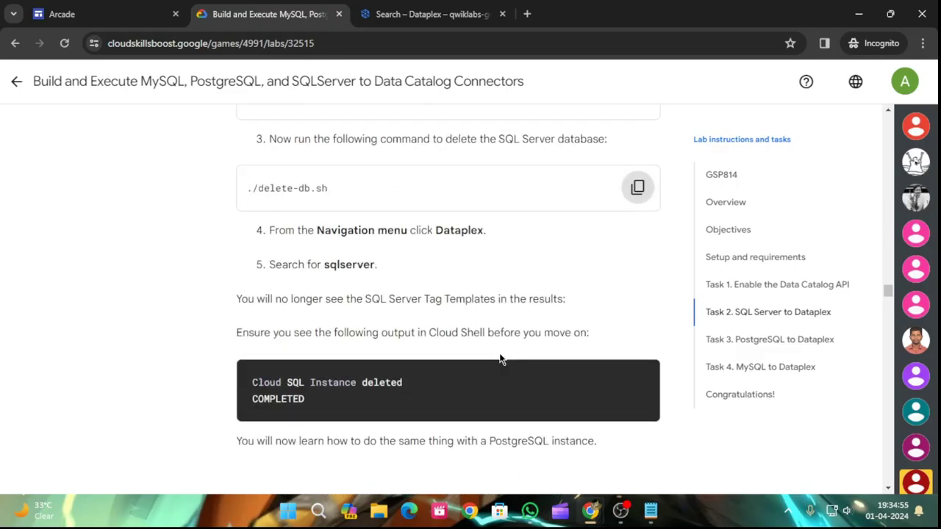
scroll(500, 359, "down", 6)
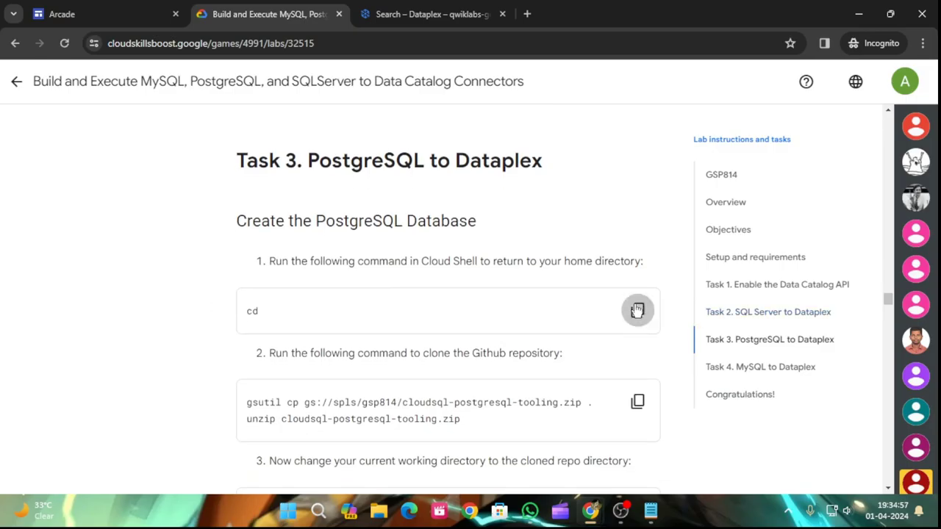
left_click(638, 310)
scroll(522, 384, "down", 2)
scroll(523, 386, "down", 12)
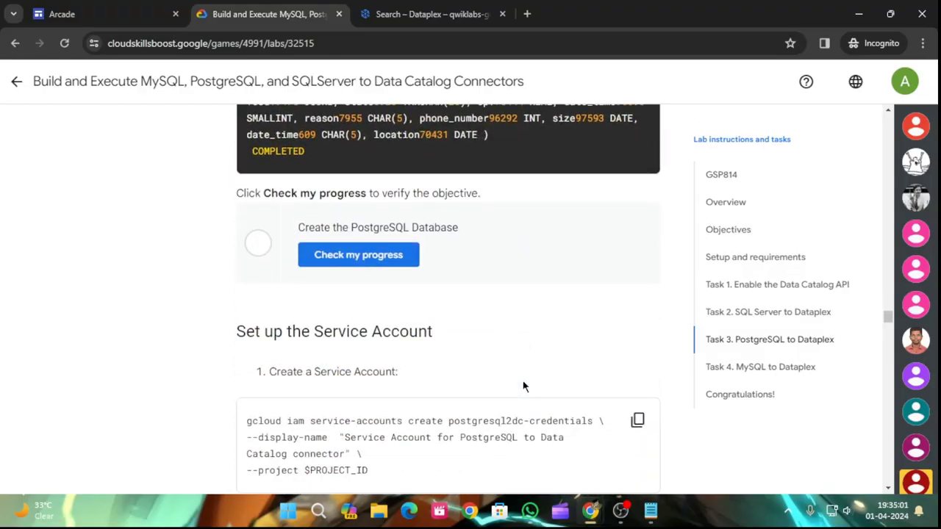
scroll(523, 384, "up", 2)
left_click(430, 11)
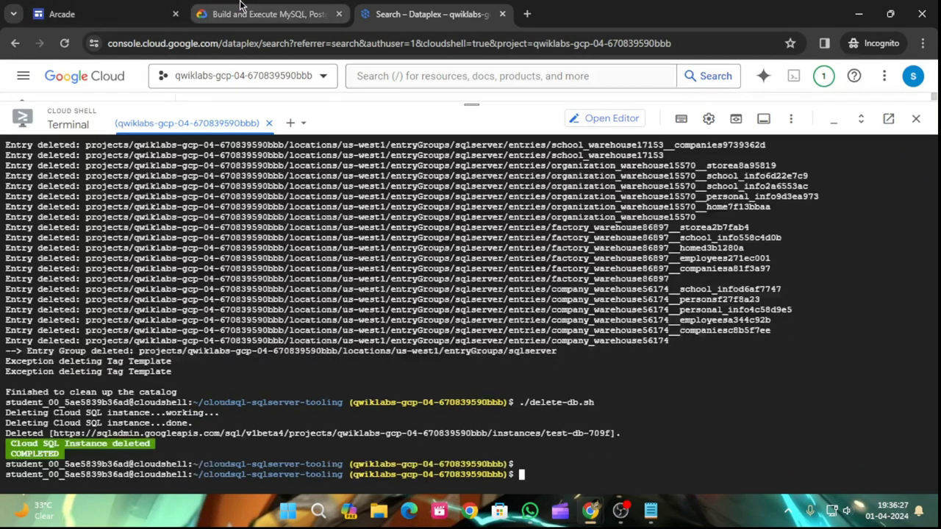
Copy the cd command from Task 3 and run it in Cloud Shell to return to the home directory
left_click(285, 16)
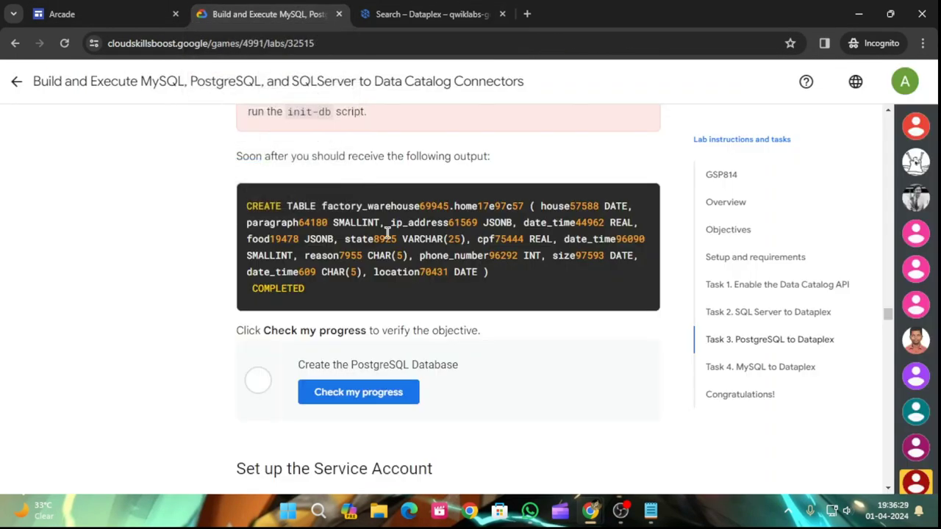
scroll(353, 427, "up", 5)
scroll(357, 421, "up", 5)
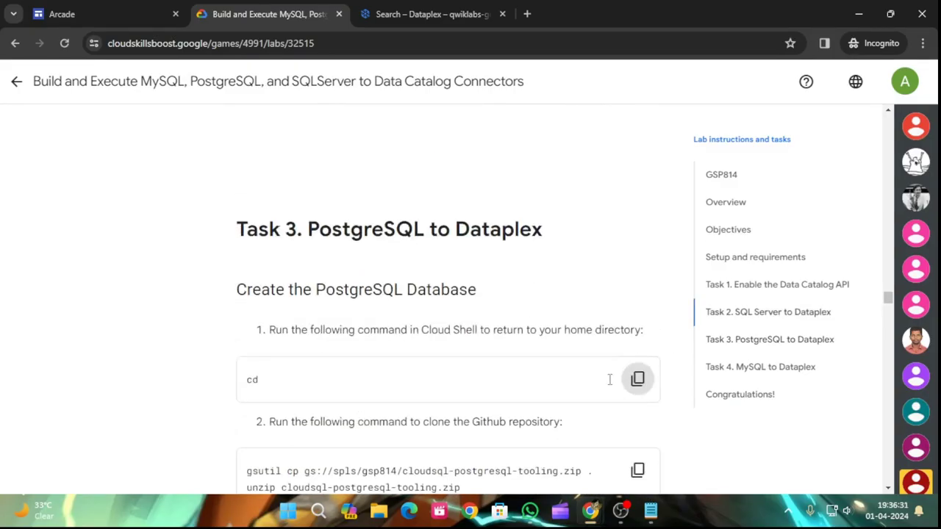
left_click(637, 378)
left_click(451, 9)
key("ctrl+v")
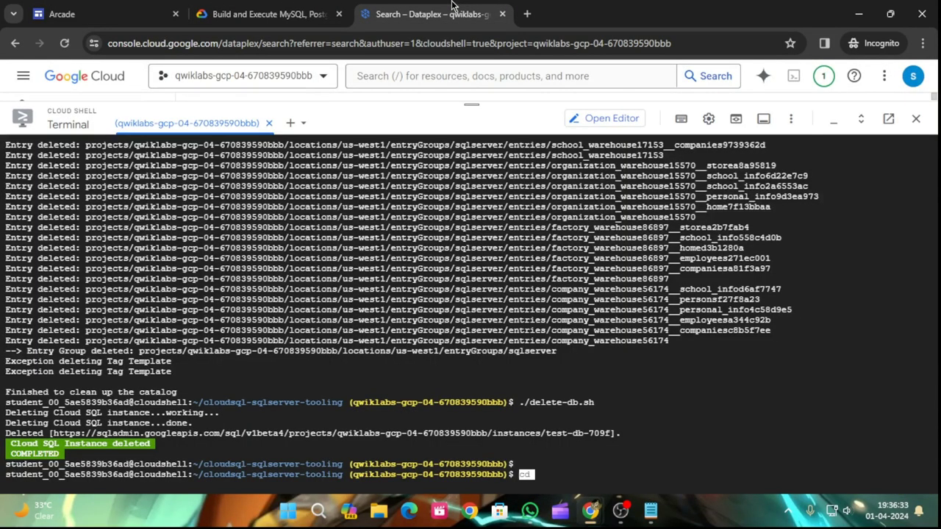
key("Return")
Copy the gsutil and unzip commands for cloudsql-postgresql-tooling.zip and run them in Cloud Shell to download and extract the repository
left_click(266, 9)
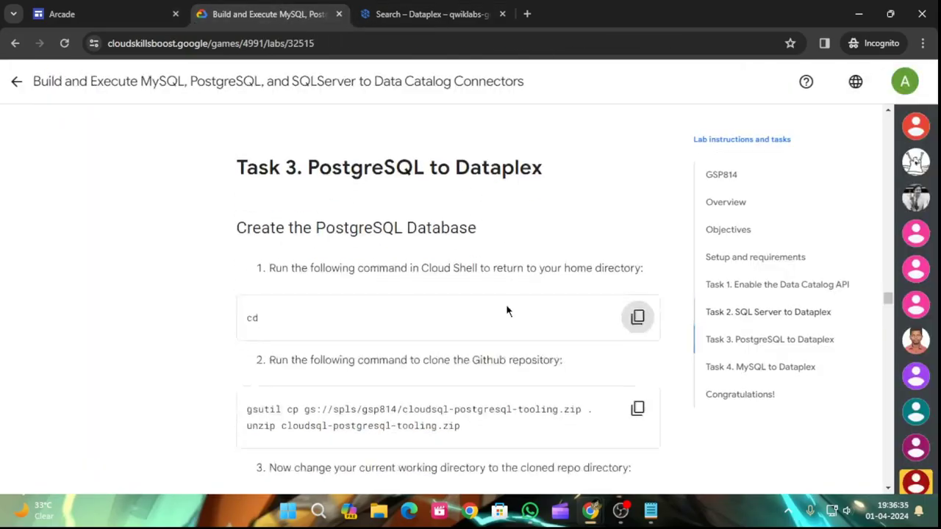
scroll(567, 308, "down", 2)
left_click(637, 334)
left_click(439, 9)
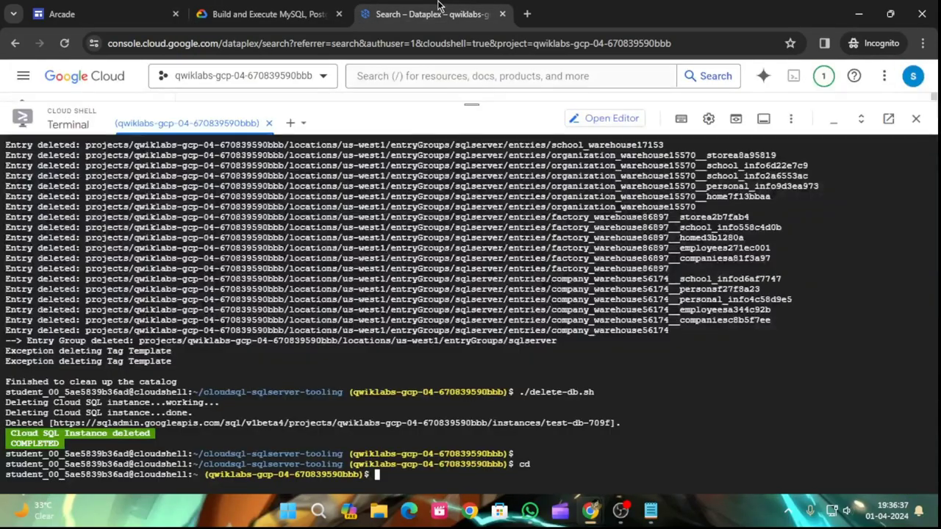
key("ctrl+v")
Copy the directory change command from the lab and switch Cloud Shell to cloudsql-postgresql-tooling/infrastructure/terraform
left_click(295, 5)
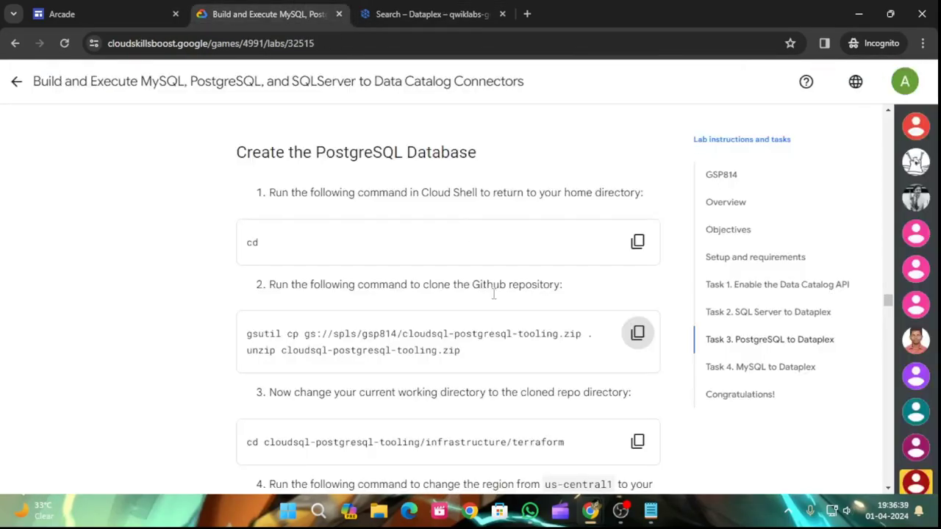
scroll(496, 292, "down", 2)
left_click(637, 304)
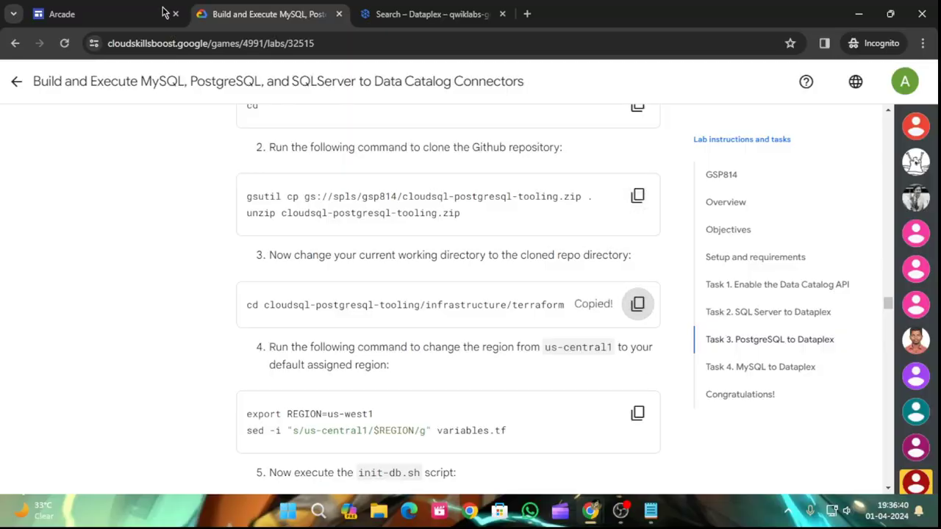
left_click(398, 7)
key("ctrl+v")
key("Return")
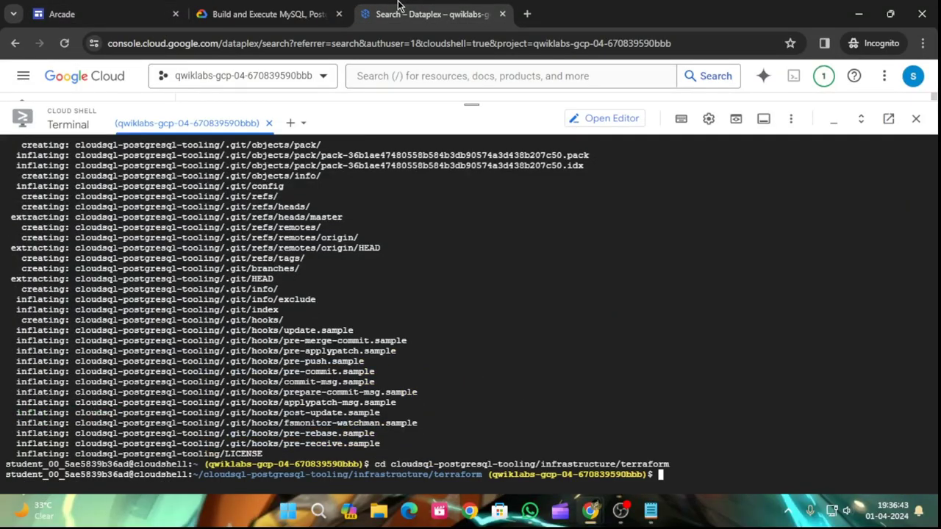
Copy the step 4 region commands from the lab and run them in Cloud Shell to replace us-central1 with us-west1 in variables.tf
left_click(297, 7)
scroll(581, 294, "down", 3)
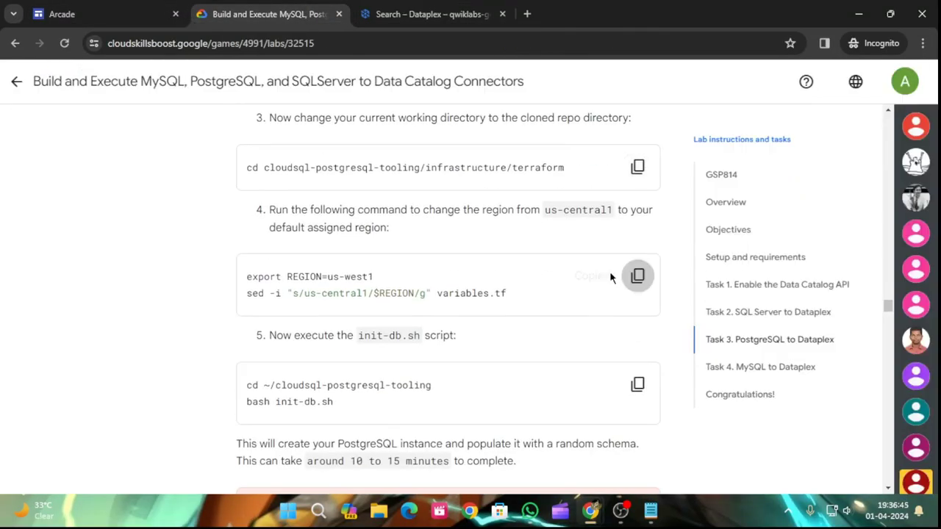
left_click(636, 275)
left_click(409, 7)
key("ctrl+v")
key("Return")
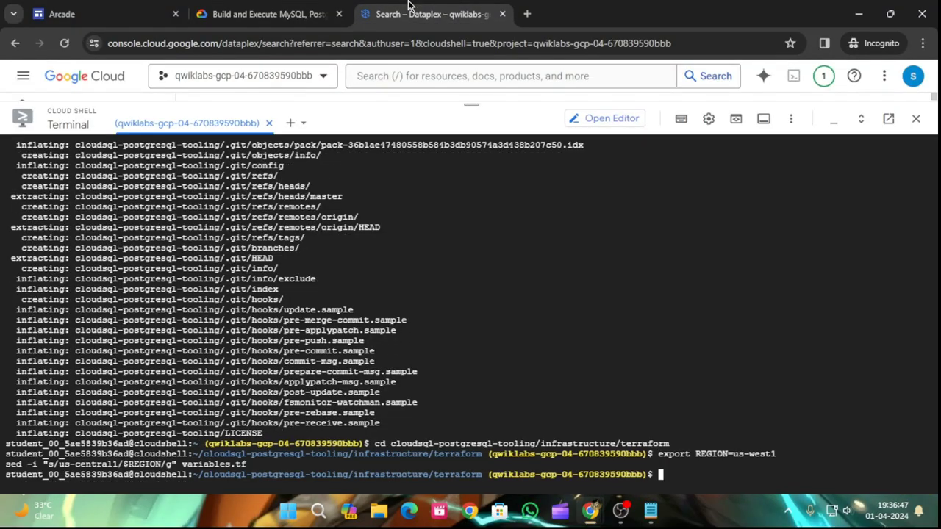
Copy the step 5 commands and run init-db.sh from ~/cloudsql-postgresql-tooling in Cloud Shell to create and populate the PostgreSQL instance
left_click(268, 14)
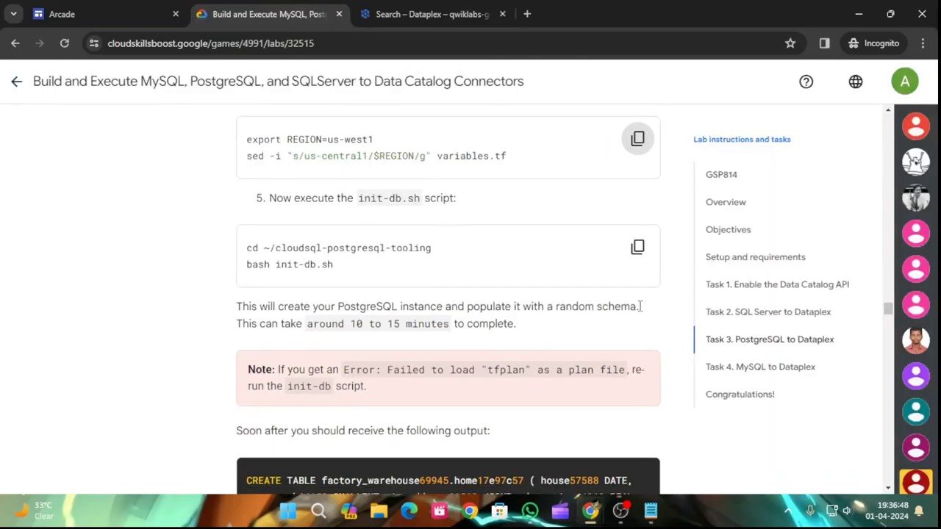
left_click(637, 247)
left_click(399, 8)
key("ctrl+v")
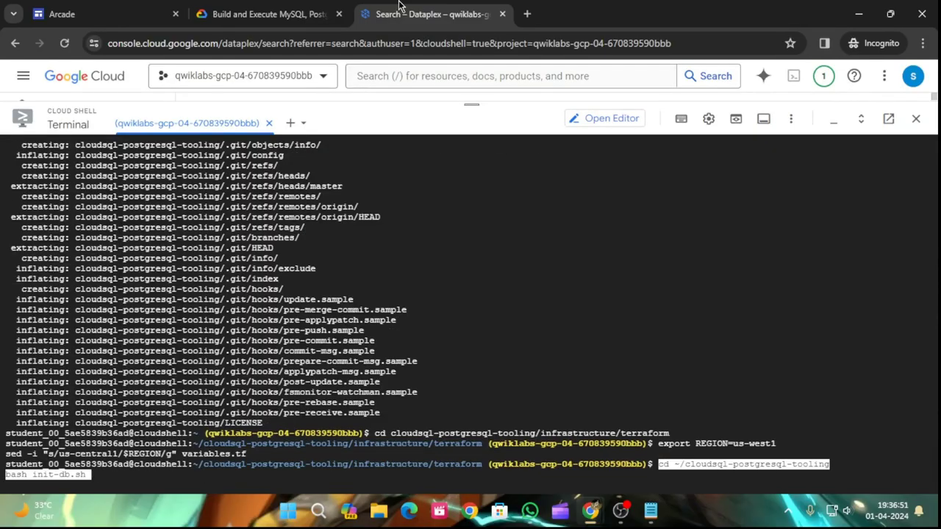
key("Return")
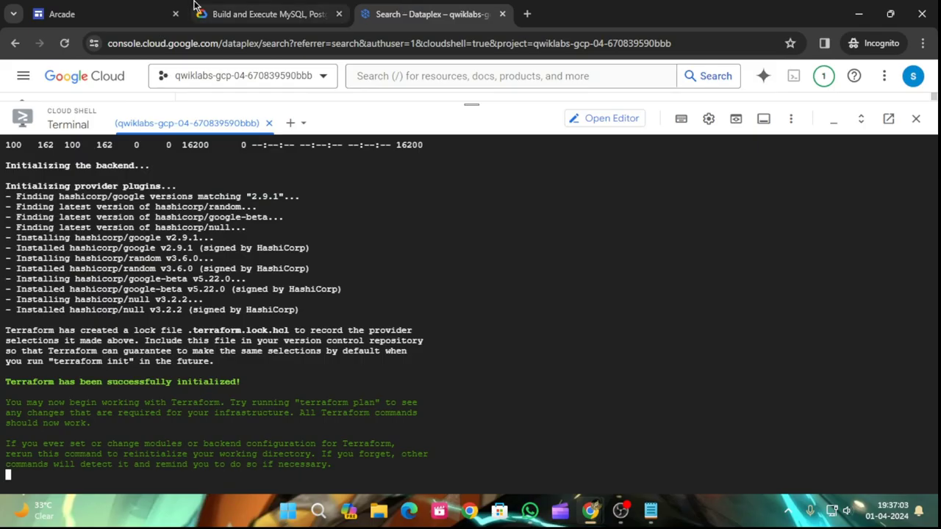
Copy the init-db.sh commands again and rerun the script in Cloud Shell once the first run has finished
left_click(250, 6)
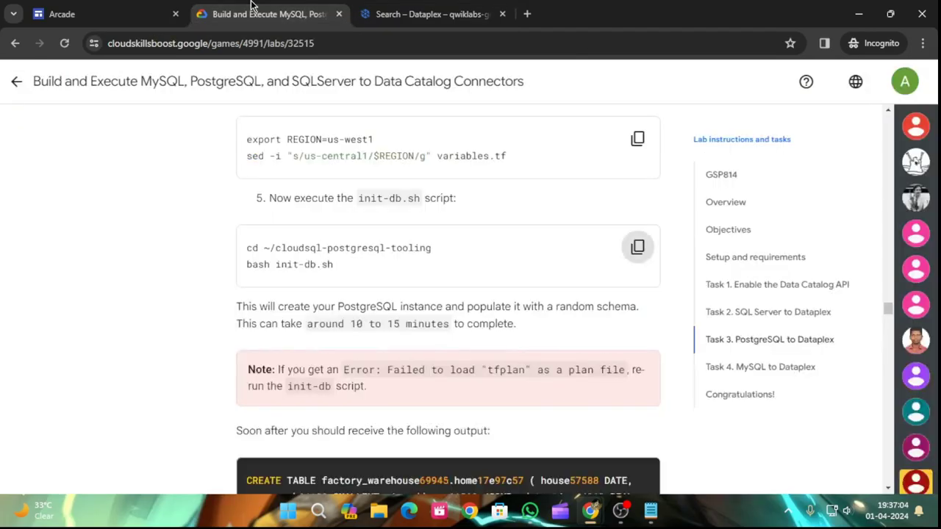
left_click(636, 249)
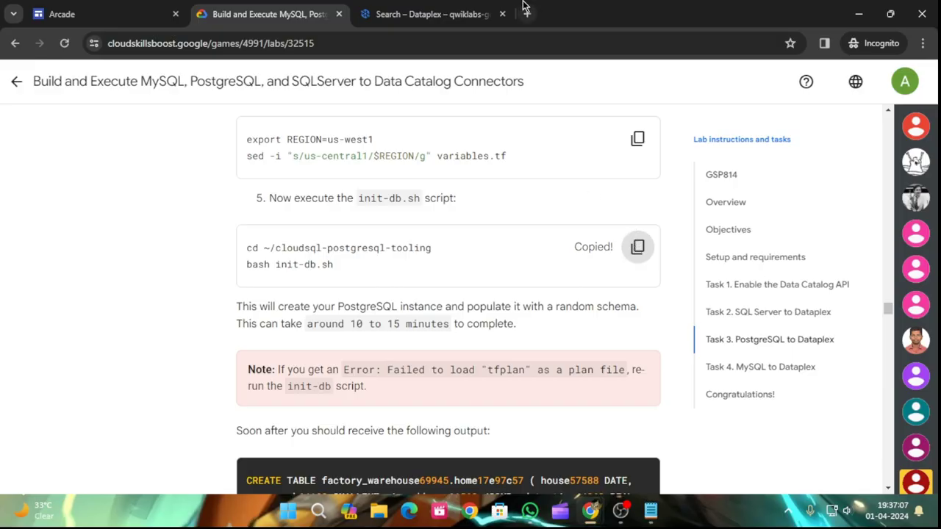
left_click(441, 7)
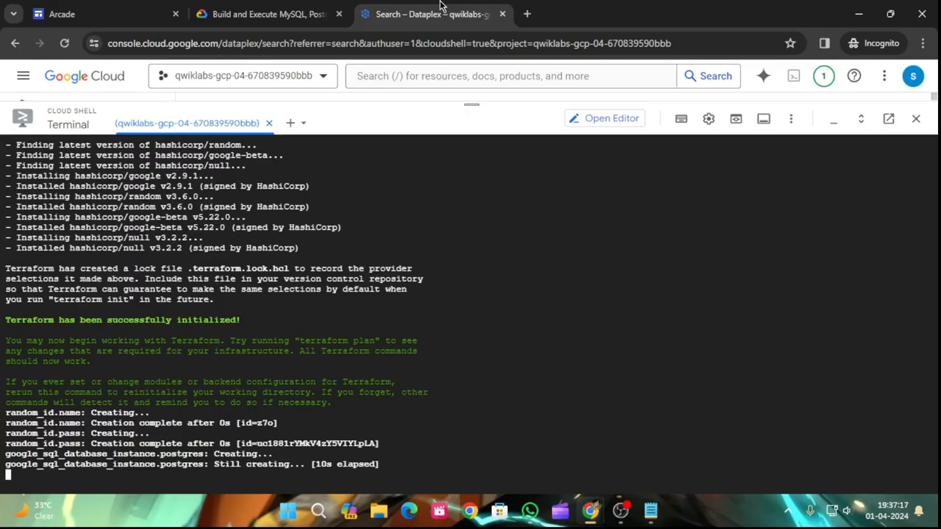
key("Return")
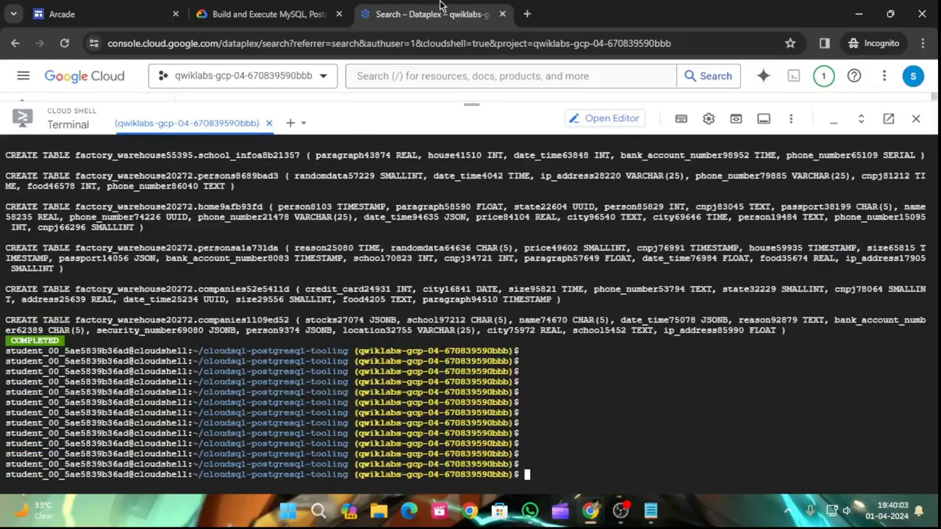
key("ctrl+v")
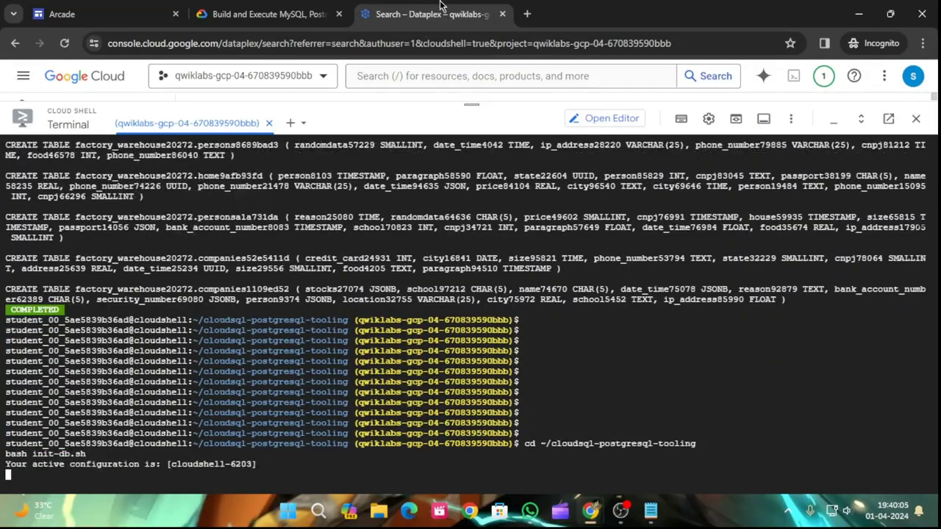
Check the lab progress for the "Create the PostgreSQL Database" objective
left_click(294, 11)
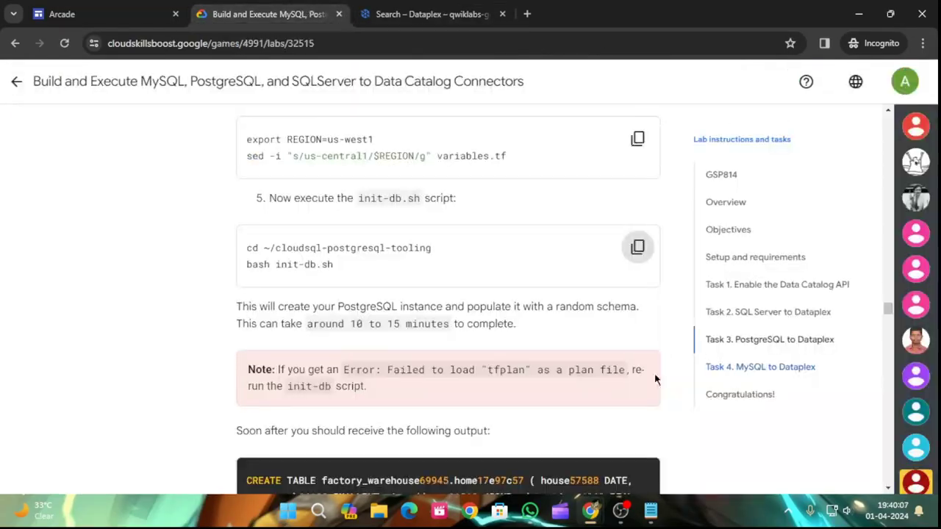
scroll(625, 376, "down", 5)
left_click(388, 326)
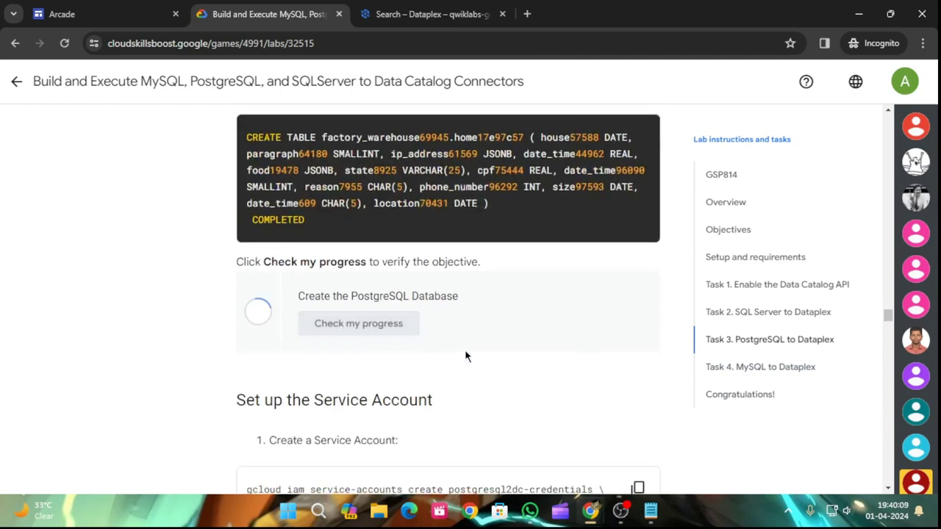
scroll(485, 364, "down", 3)
scroll(498, 375, "up", 2)
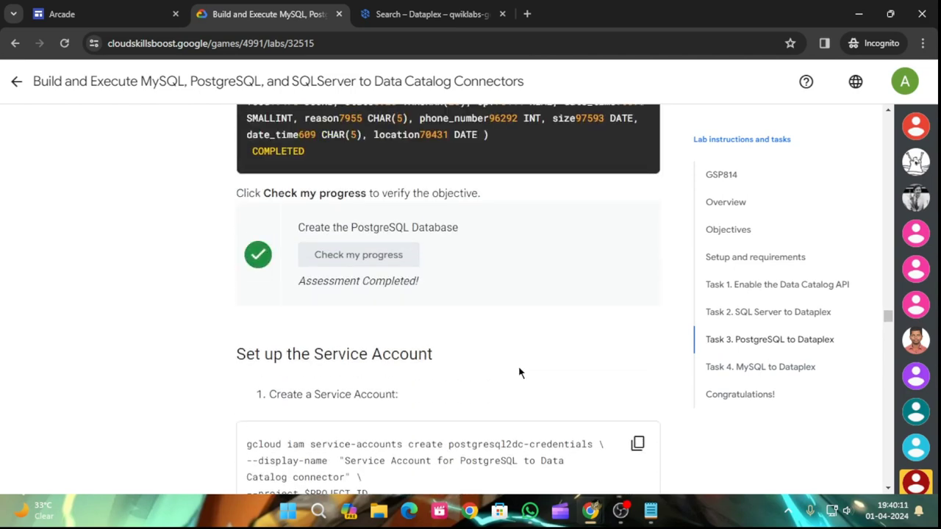
Copy the service account creation command from the lab and run it in Cloud Shell to create postgresql2dc-credentials
scroll(518, 372, "down", 1)
left_click(637, 375)
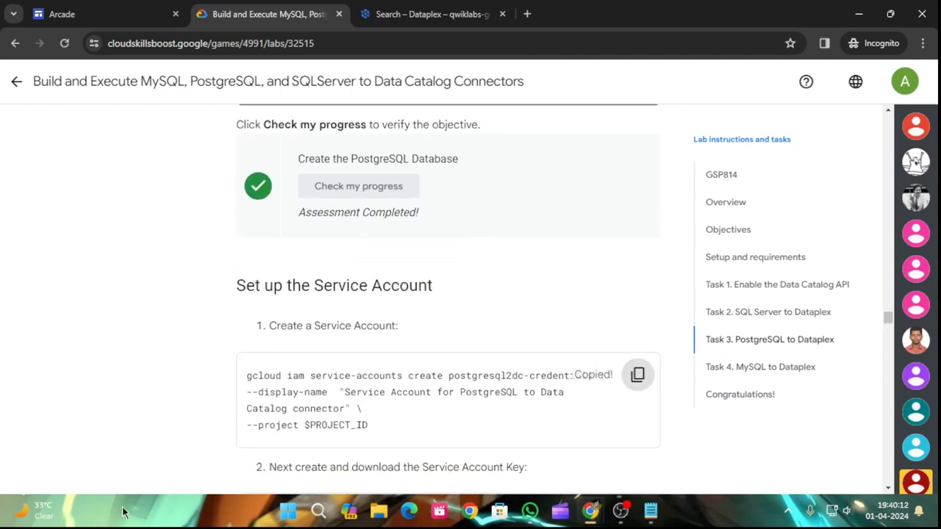
left_click(415, 7)
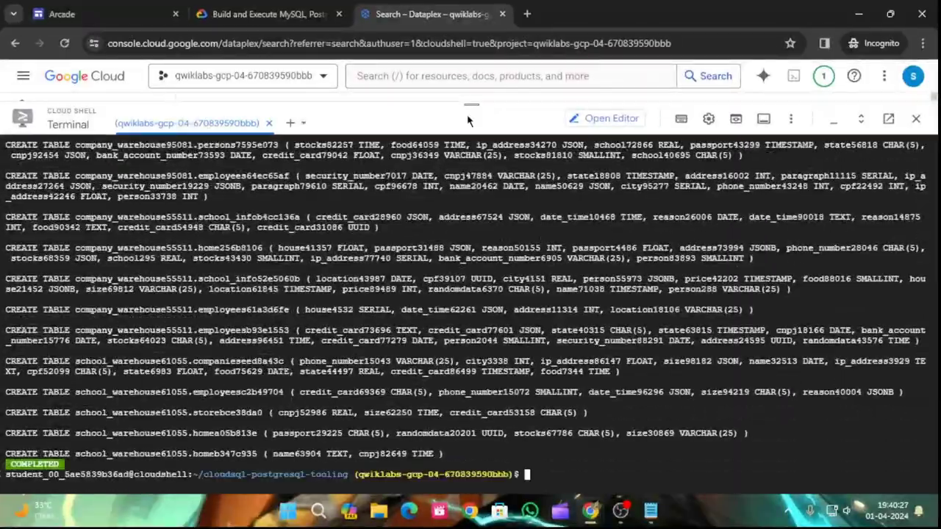
key("ctrl+v")
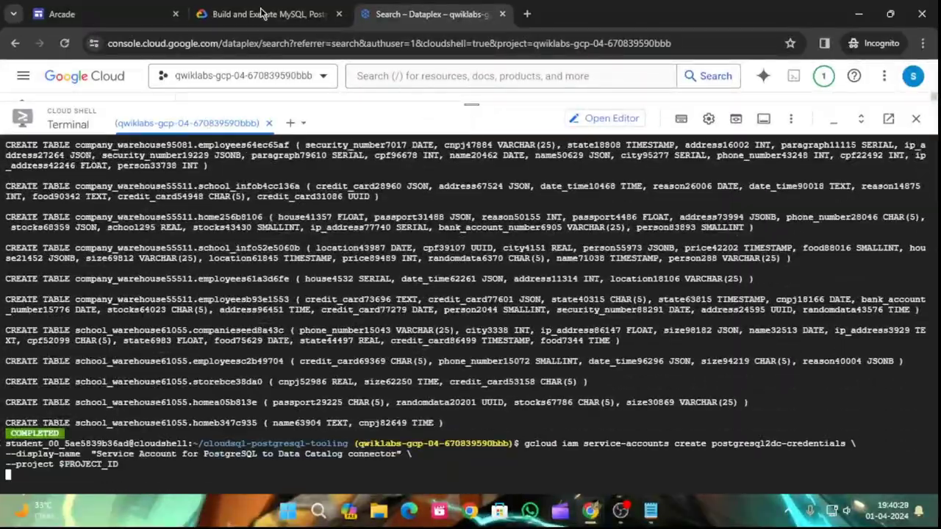
Copy the key creation command and run it in Cloud Shell to save the service account key as postgresql2dc-credentials.json
left_click(261, 13)
scroll(647, 368, "down", 1)
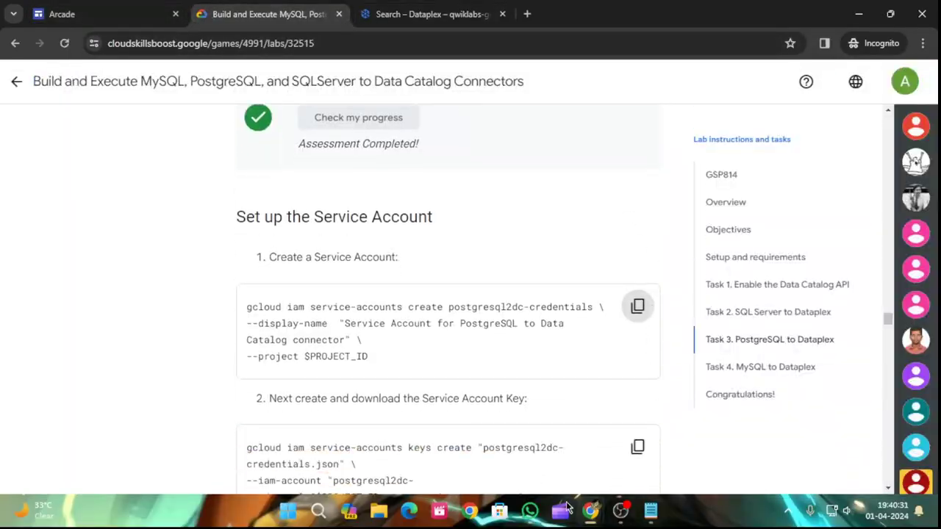
scroll(680, 347, "down", 2)
left_click(638, 310)
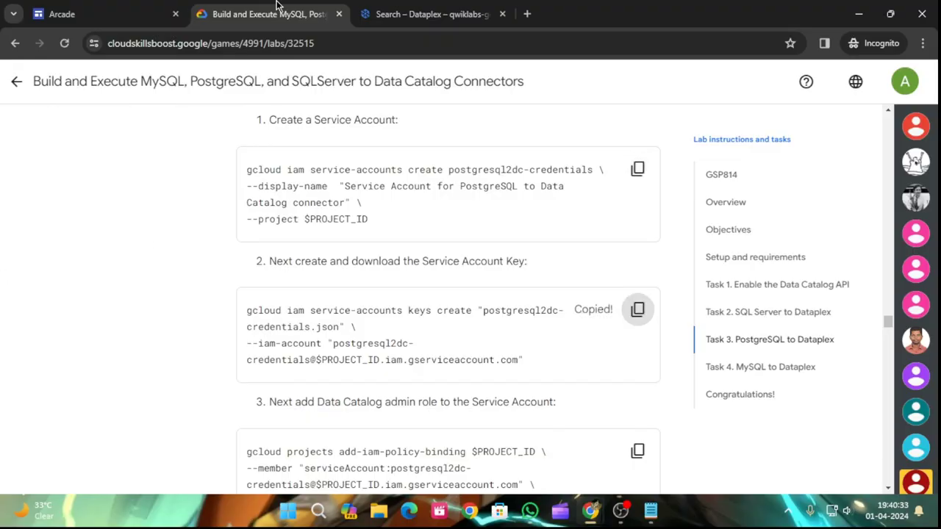
left_click(418, 8)
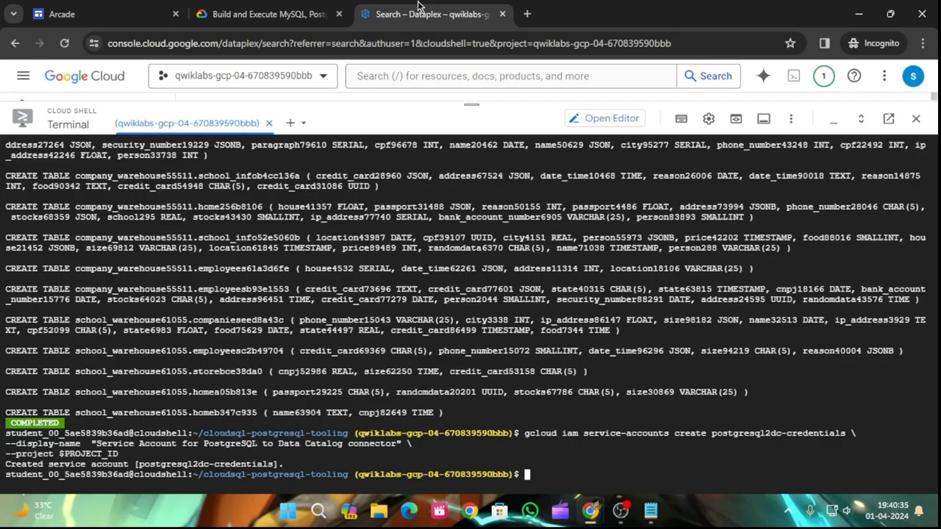
key("ctrl+v")
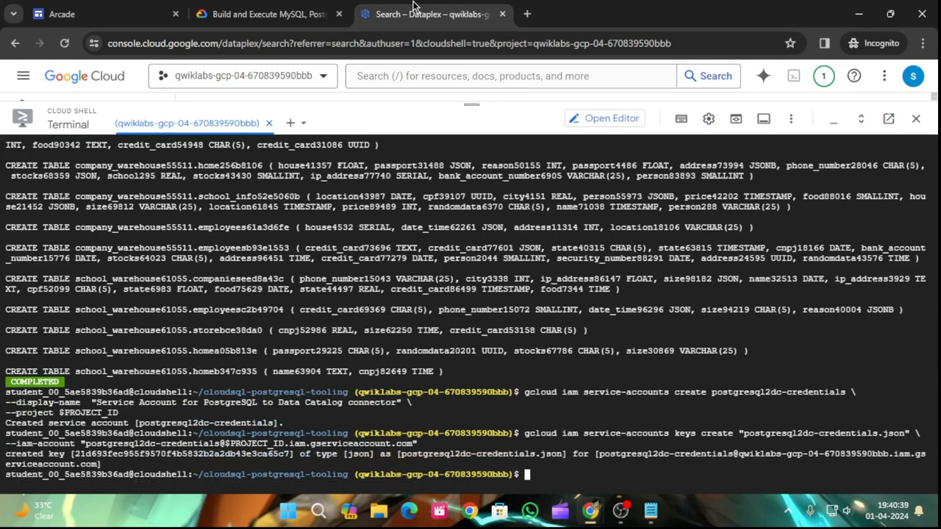
Copy the add-iam-policy-binding command and run it in Cloud Shell to grant roles/datacatalog.admin to the PostgreSQL service account
left_click(252, 10)
scroll(471, 294, "down", 2)
left_click(627, 327)
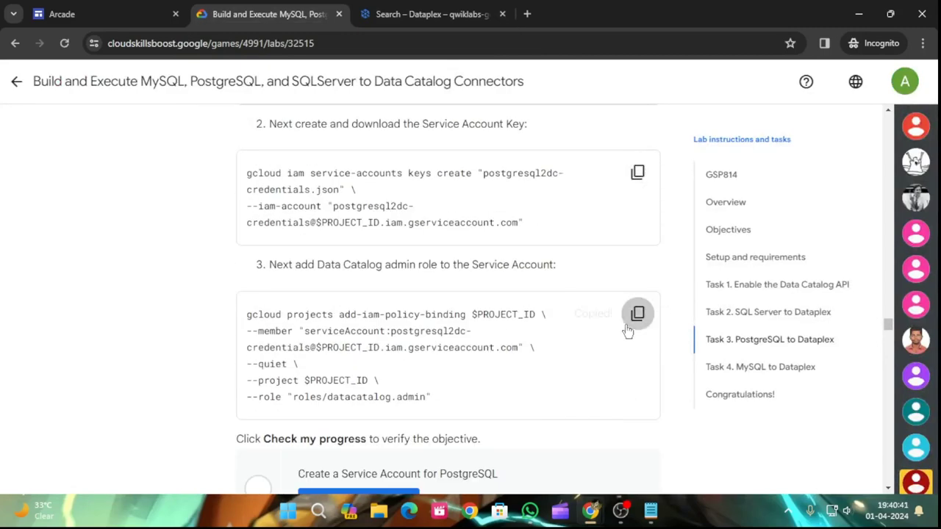
left_click(414, 9)
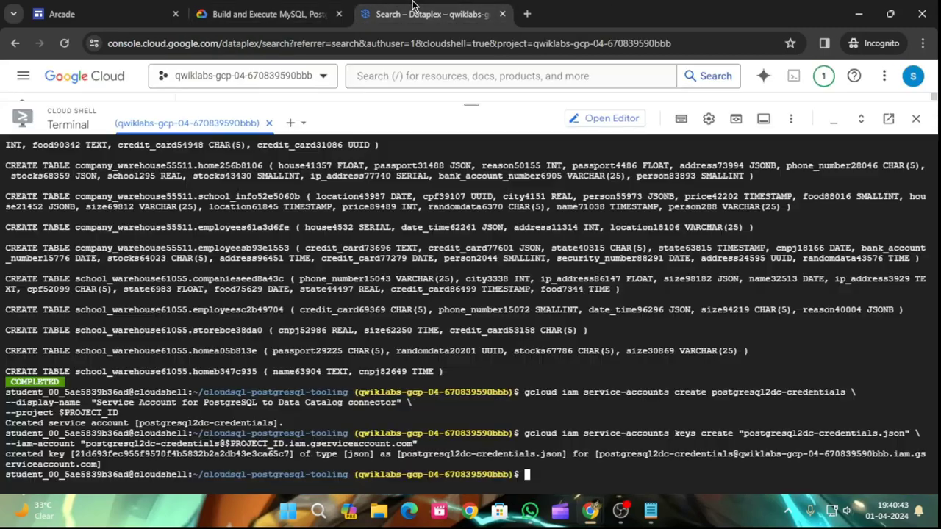
key("ctrl+v")
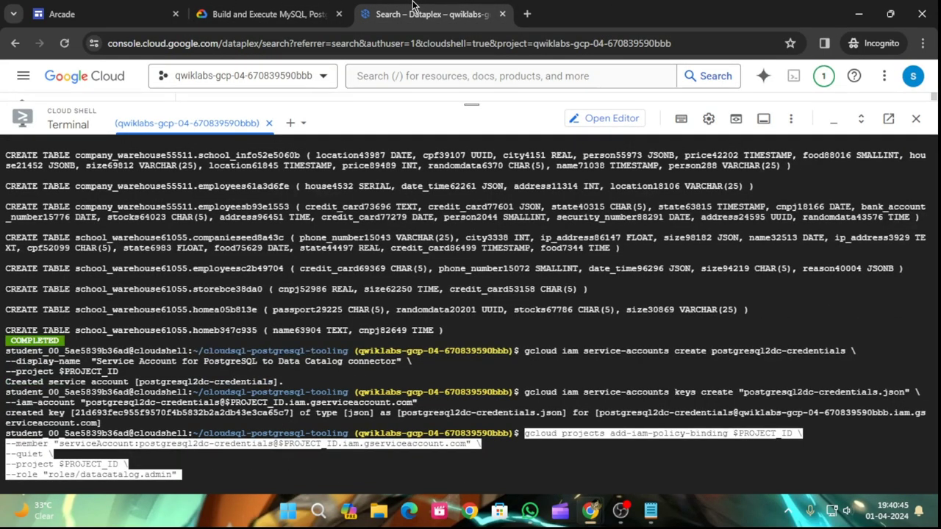
key("Return")
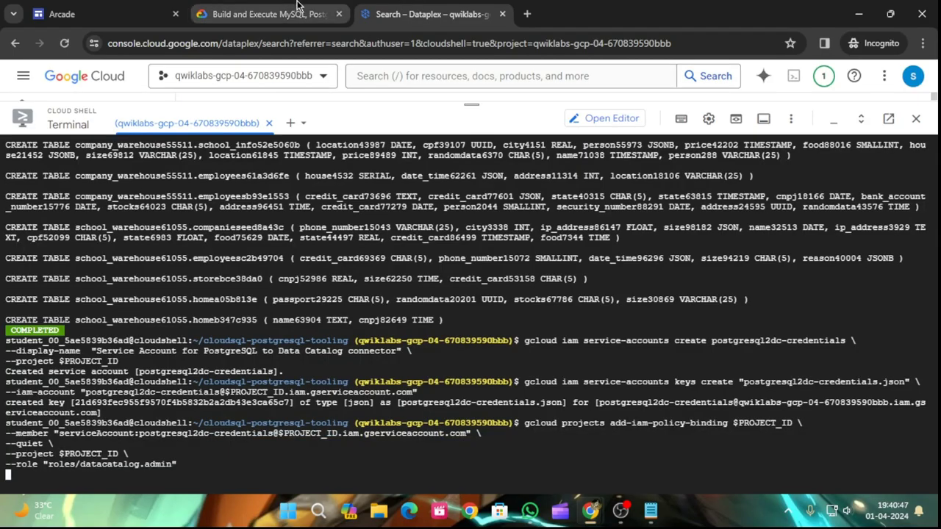
Check the "Create a Service Account for PostgreSQL" objective, rechecking it once the role binding command completes in Cloud Shell
left_click(304, 10)
scroll(458, 357, "down", 5)
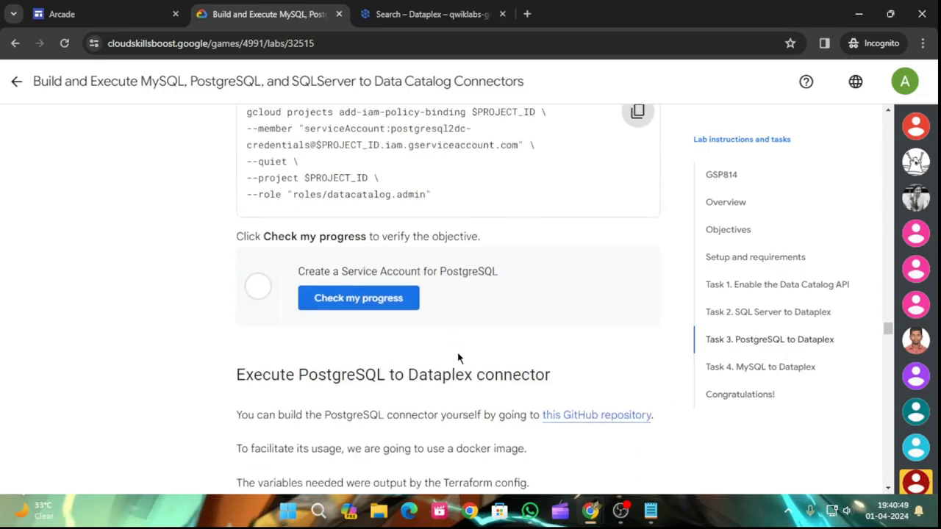
left_click(416, 157)
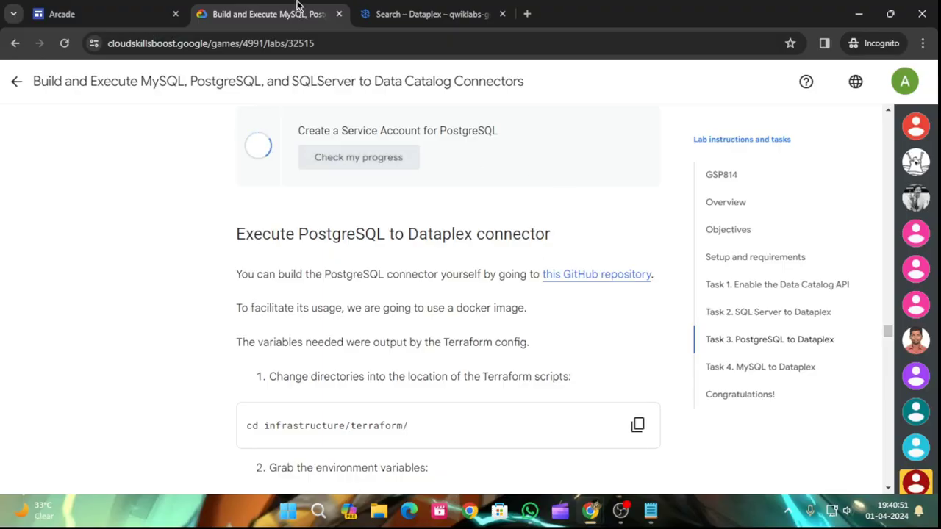
left_click(404, 7)
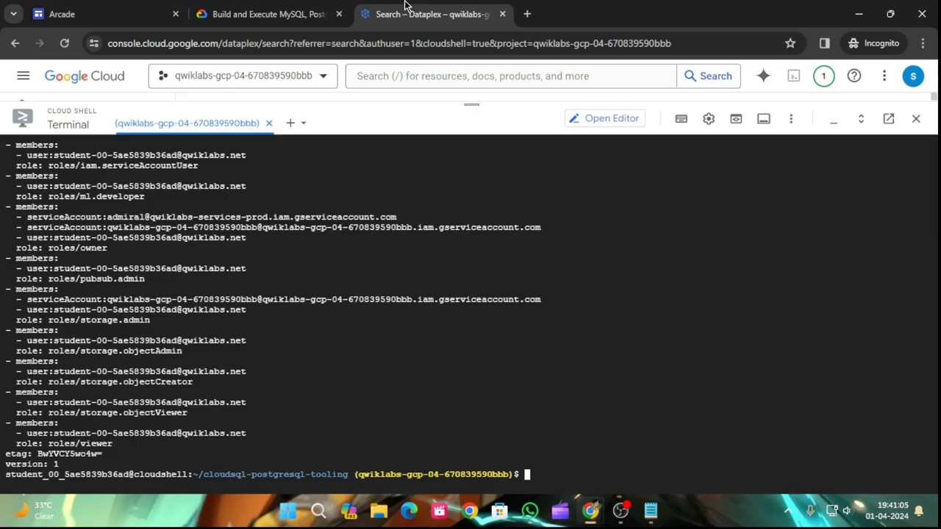
left_click(254, 11)
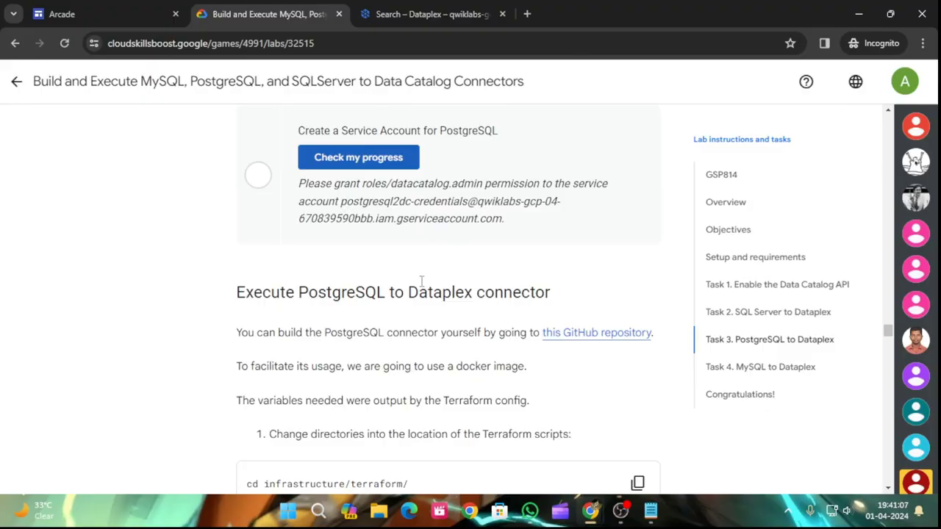
scroll(368, 458, "up", 3)
left_click(372, 363)
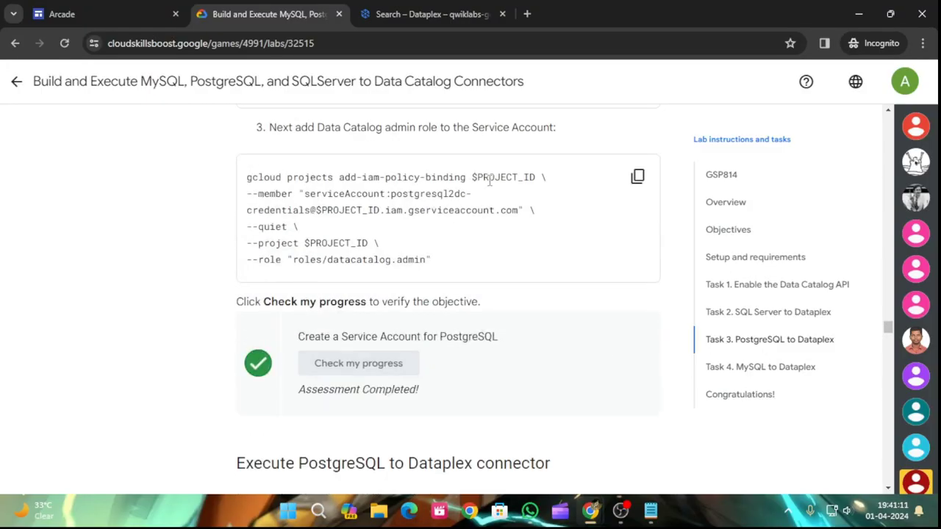
Copy the directory change command from the PostgreSQL connector section and switch Cloud Shell to infrastructure/terraform/
scroll(530, 295, "down", 5)
left_click(637, 311)
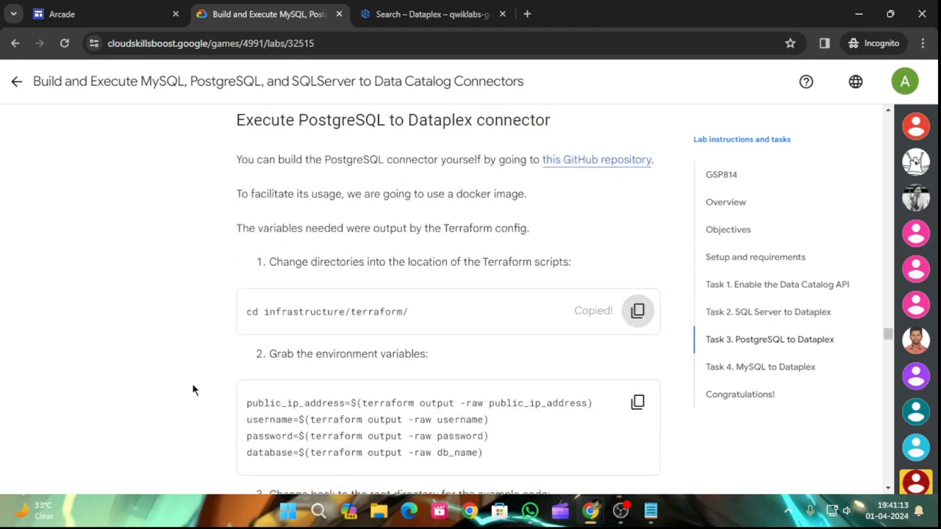
left_click(396, 9)
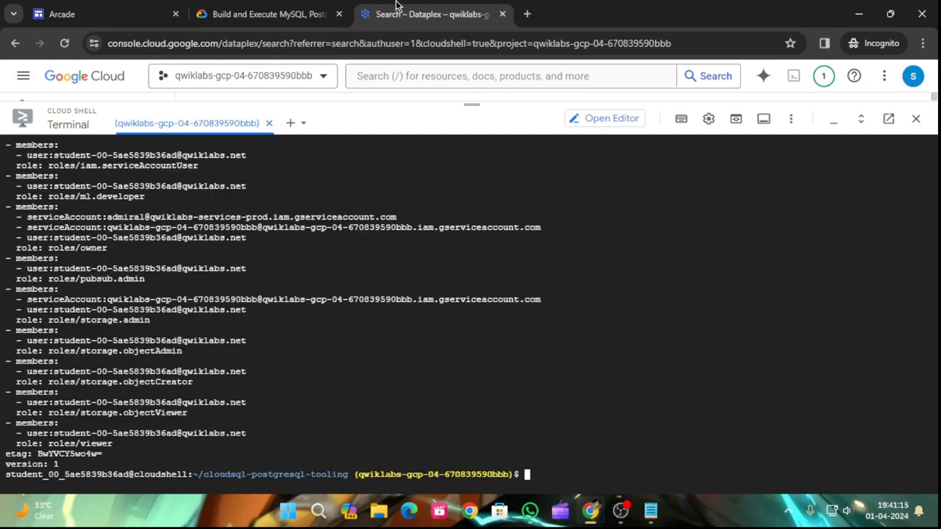
key("ctrl+v")
key("Return")
Copy the environment variable commands and run them in Cloud Shell to set public_ip_address, username, password and database from the Terraform output
left_click(268, 14)
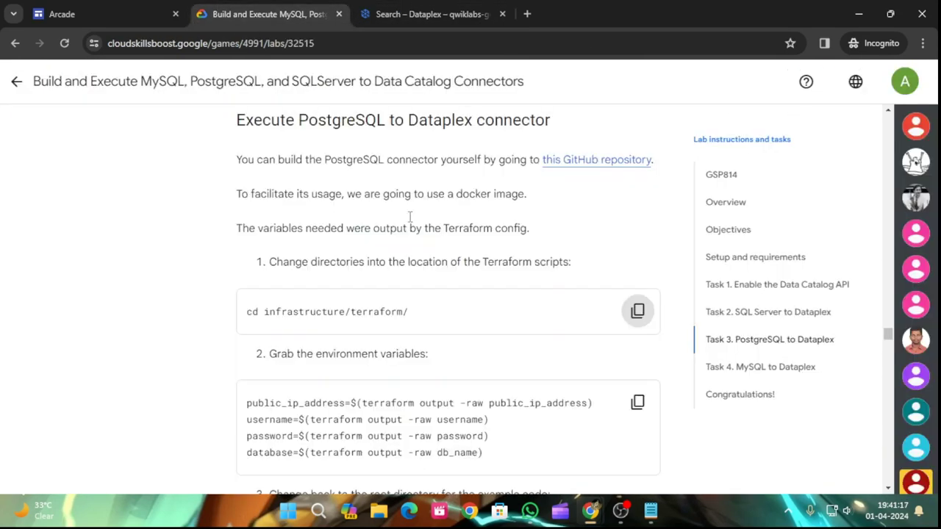
left_click(637, 404)
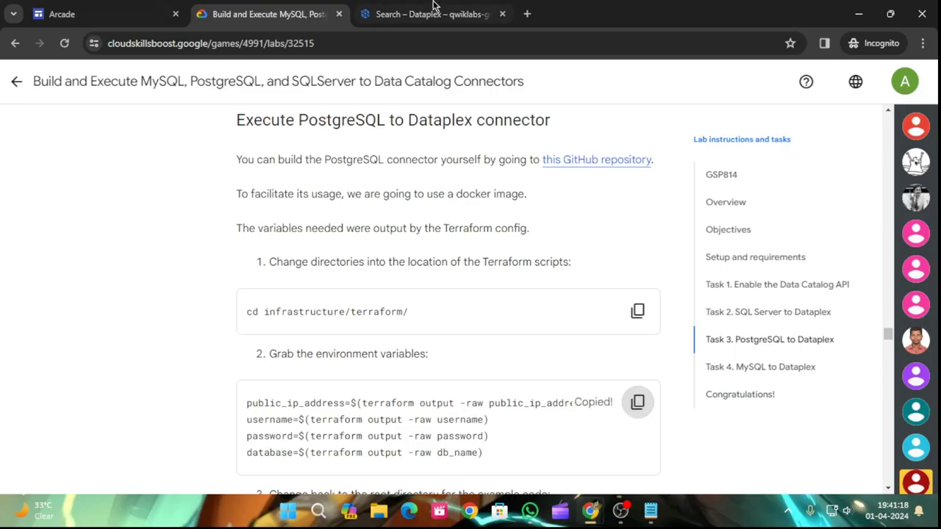
left_click(491, 6)
key("ctrl+v")
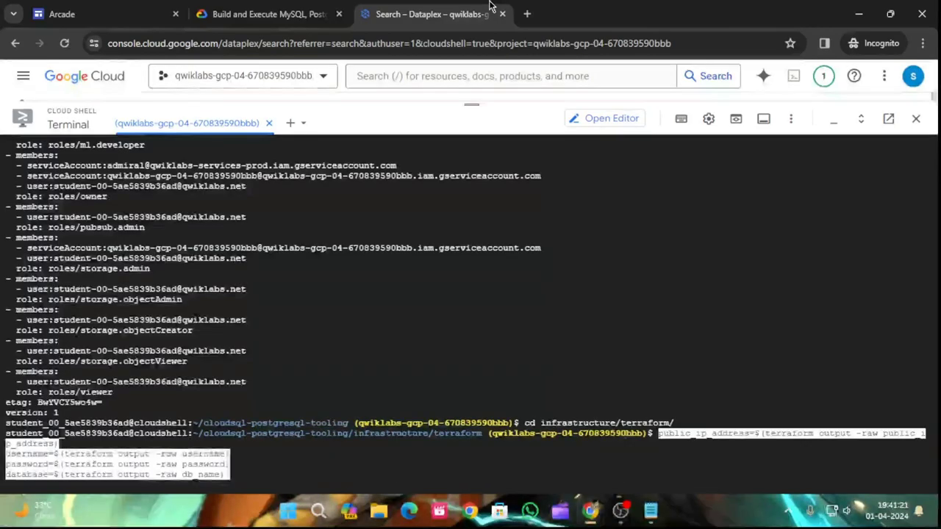
key("Return")
left_click(334, 6)
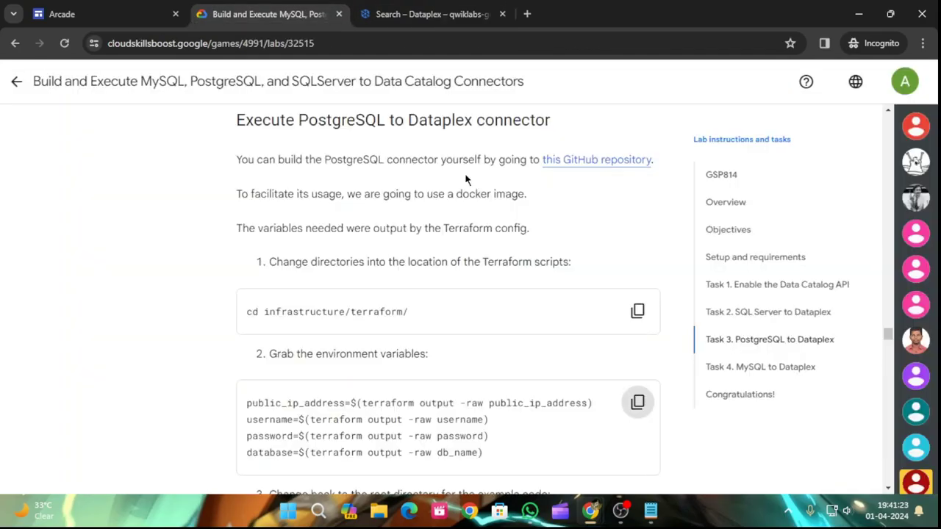
Copy the root directory change command from the lab and run cd ~/cloudsql-postgresql-tooling in Cloud Shell
scroll(500, 221, "down", 3)
left_click(650, 341)
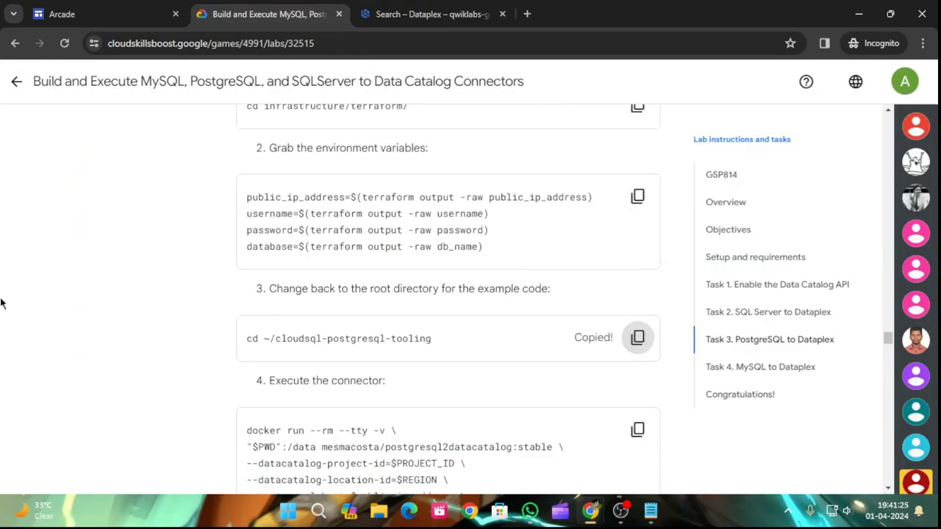
left_click(441, 6)
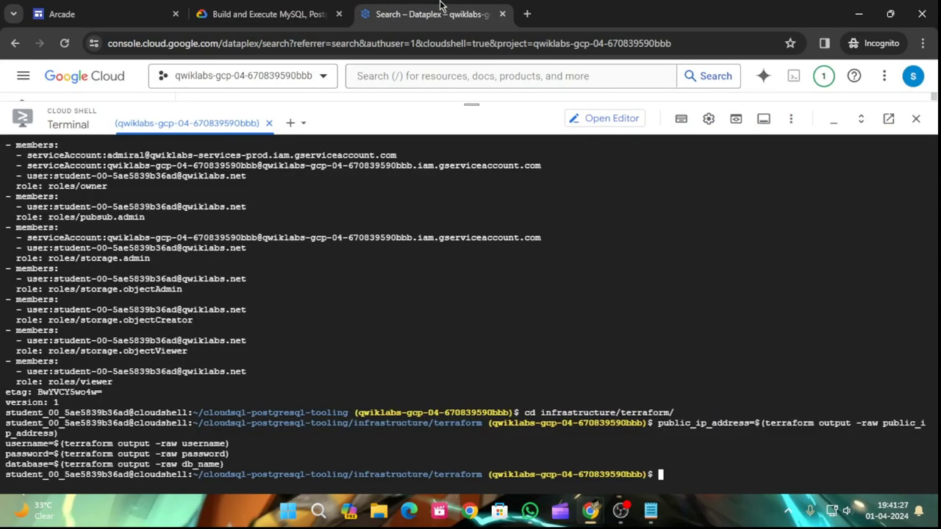
key("ctrl+v")
key("Return")
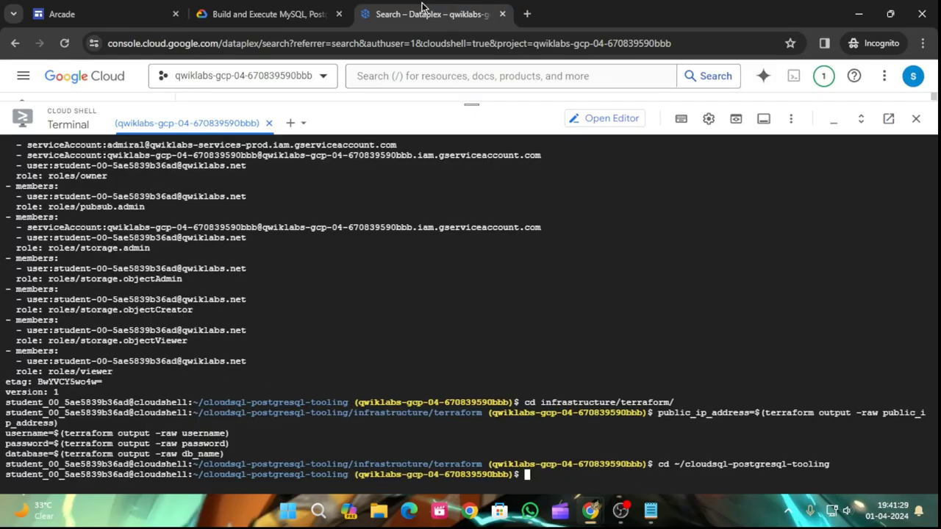
Copy the docker run command for mesmacosta/postgresql2datacatalog:stable and run it in Cloud Shell to execute the PostgreSQL connector
left_click(285, 7)
scroll(580, 371, "down", 1)
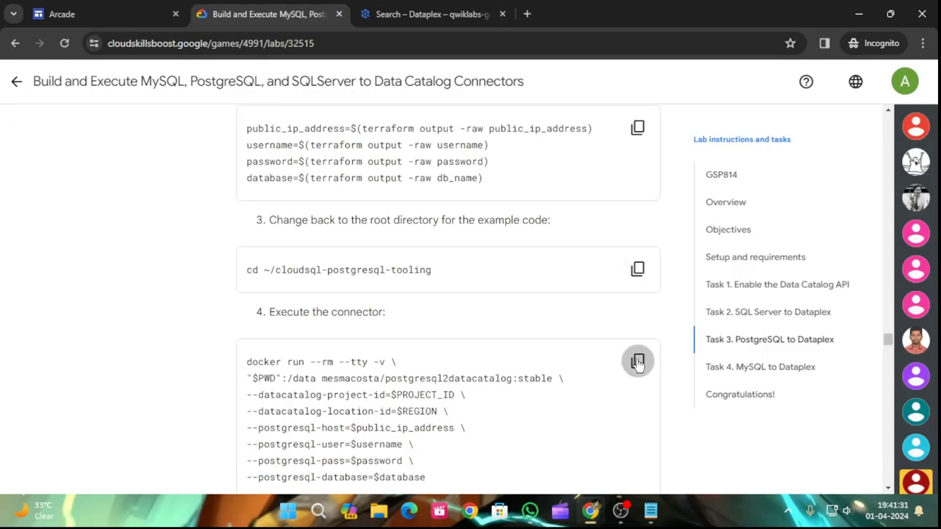
left_click(638, 360)
left_click(382, 6)
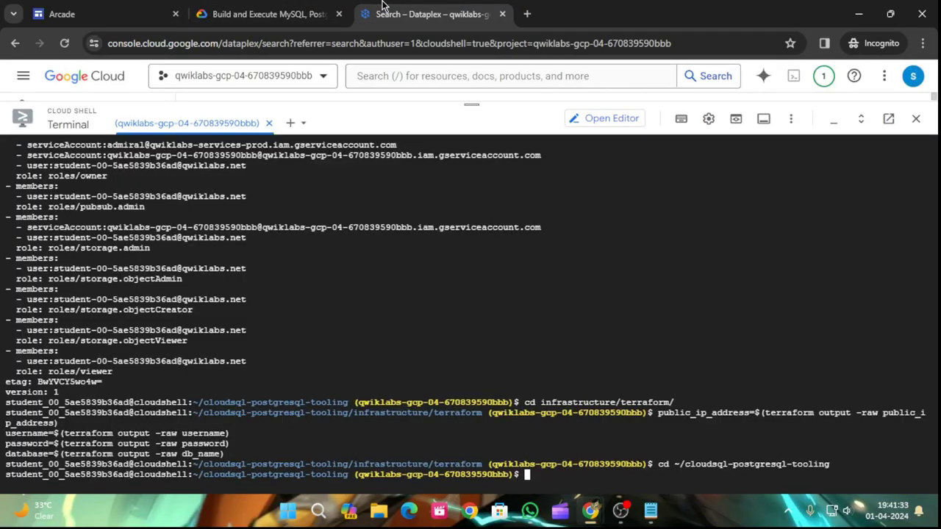
key("ctrl+v")
key("Return")
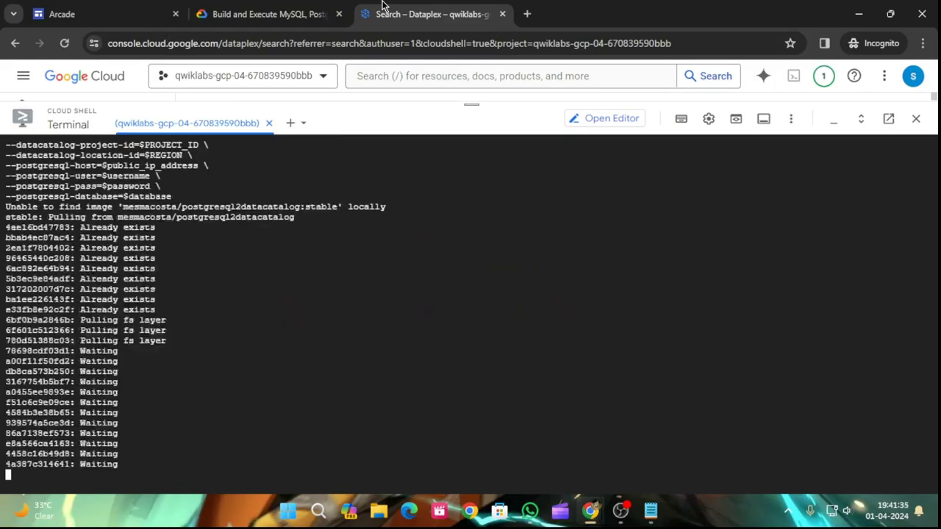
Check the lab progress for the "Execute PostgreSQL to Data Catalog connector" objective
left_click(266, 14)
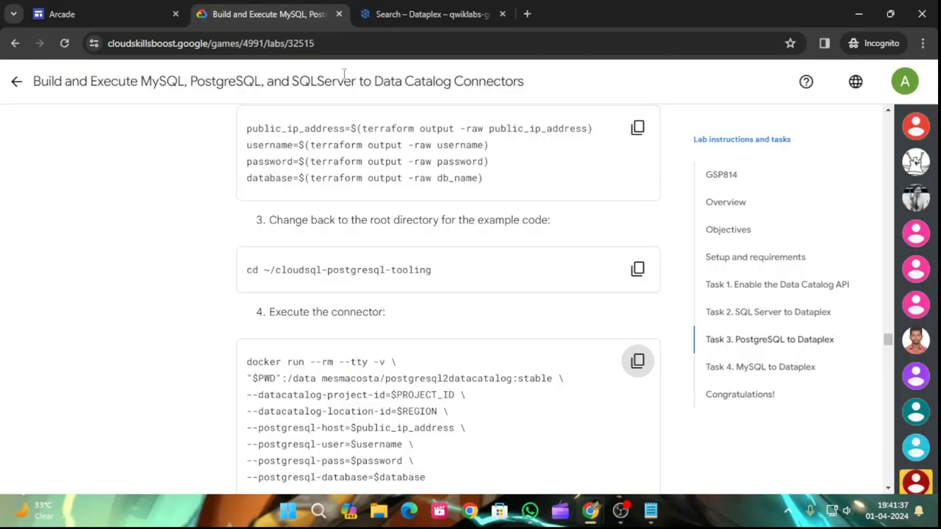
scroll(527, 321, "down", 5)
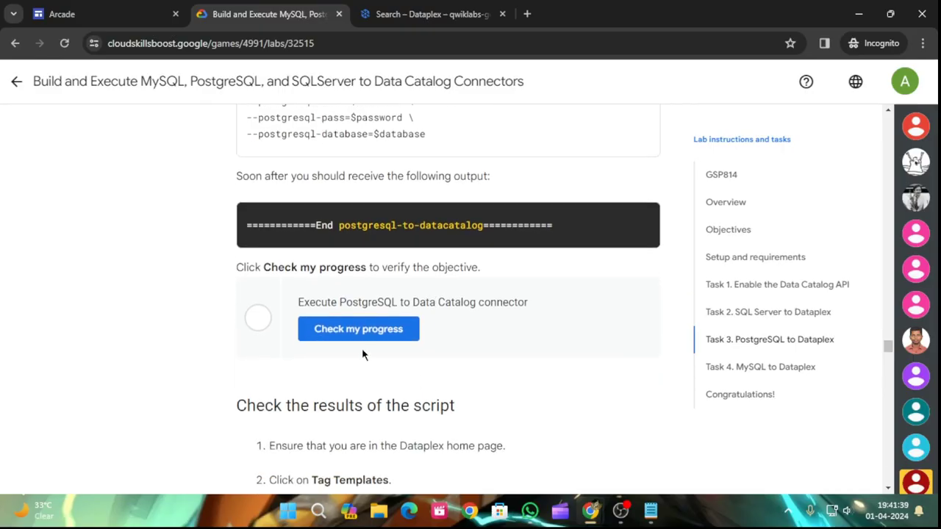
left_click(351, 330)
scroll(425, 346, "down", 2)
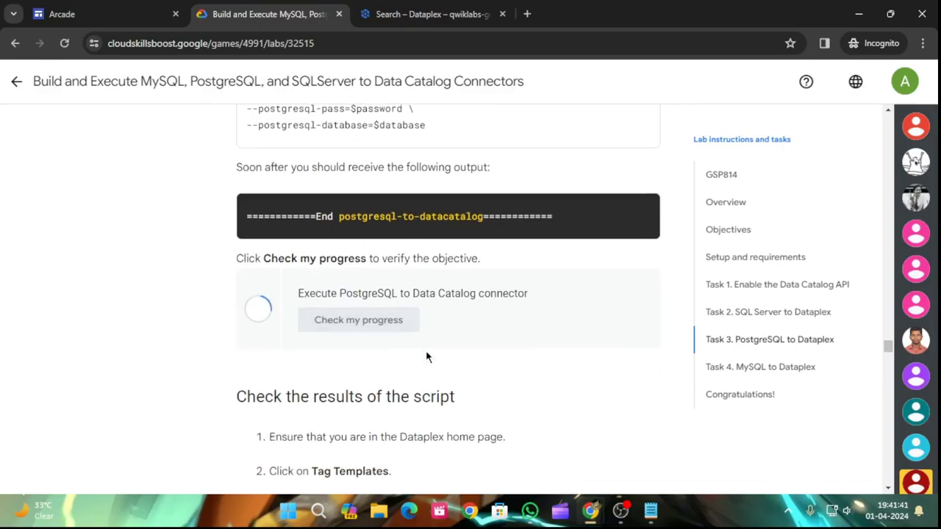
scroll(426, 357, "up", 1)
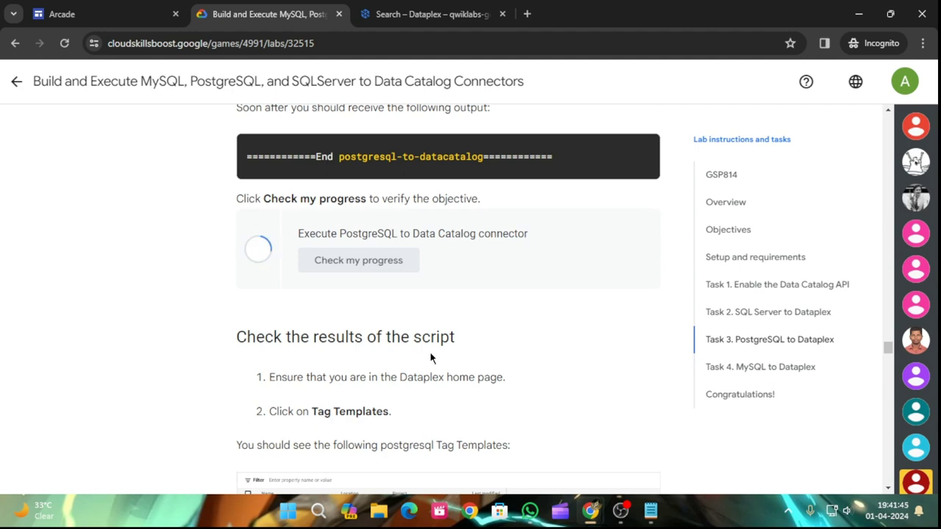
scroll(431, 356, "down", 4)
scroll(431, 354, "up", 5)
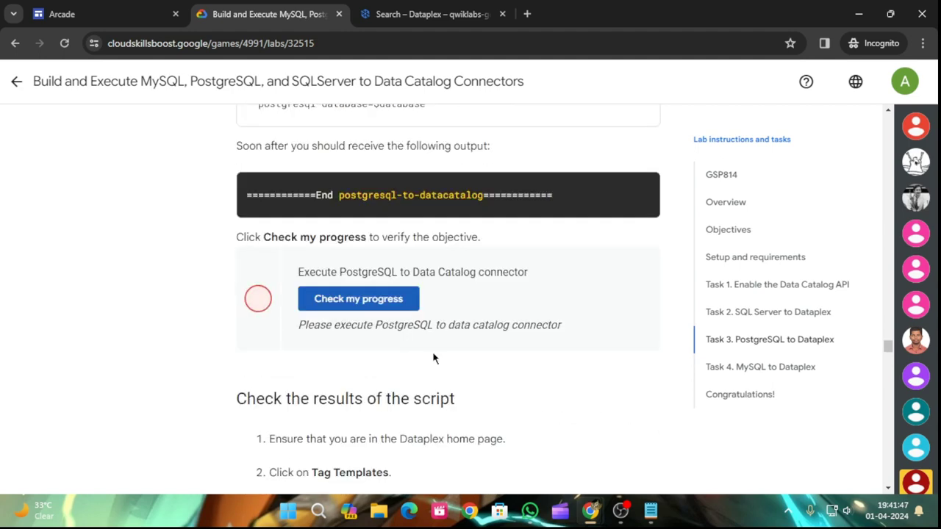
Look through the instructions down to Clean up, recheck the PostgreSQL connector objective, and view the connector's output in Cloud Shell
scroll(433, 358, "down", 3)
scroll(434, 353, "down", 7)
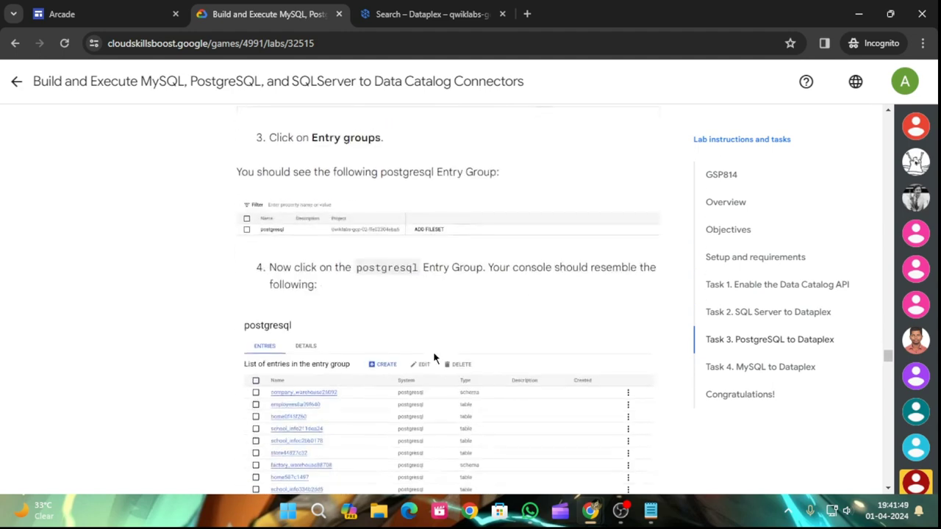
scroll(434, 353, "down", 10)
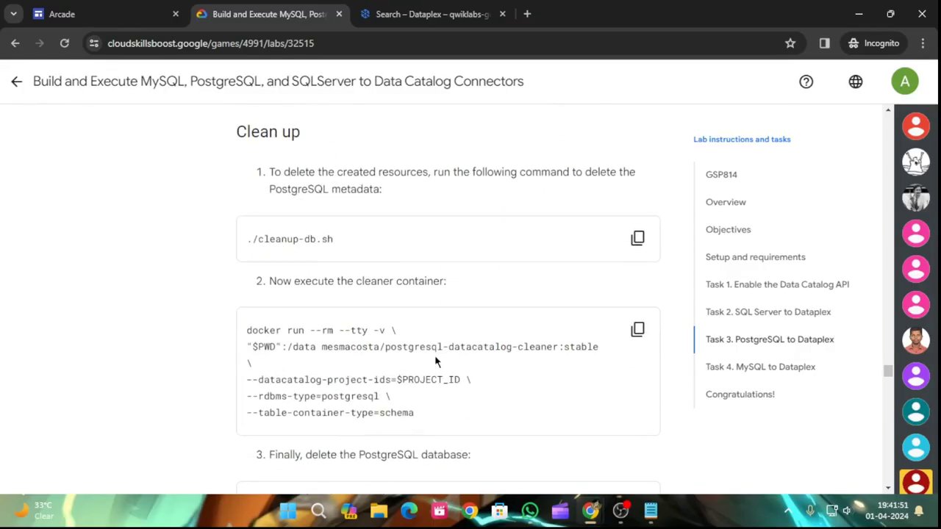
scroll(434, 355, "up", 16)
scroll(433, 363, "up", 4)
left_click(381, 296)
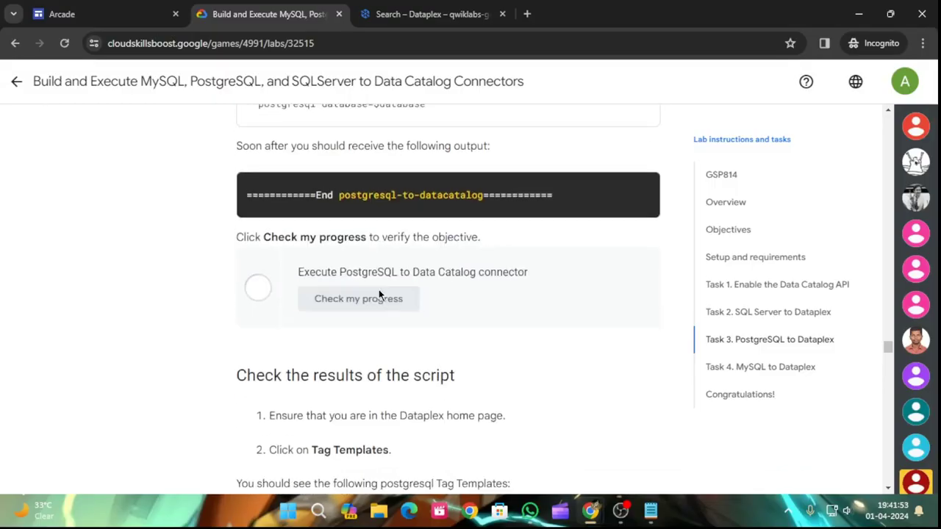
left_click(373, 9)
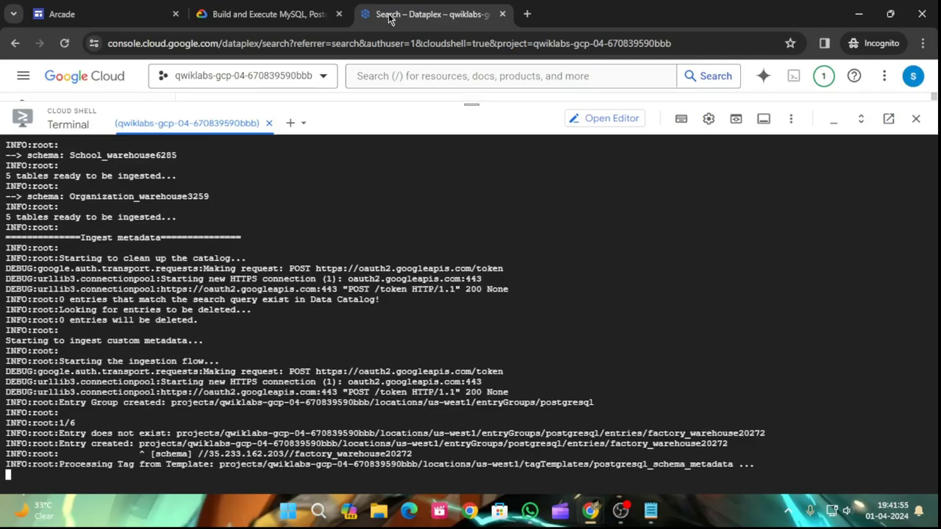
Recheck the PostgreSQL connector objective in the lab, alternating with a look at the ingestion progress in Cloud Shell
left_click(249, 6)
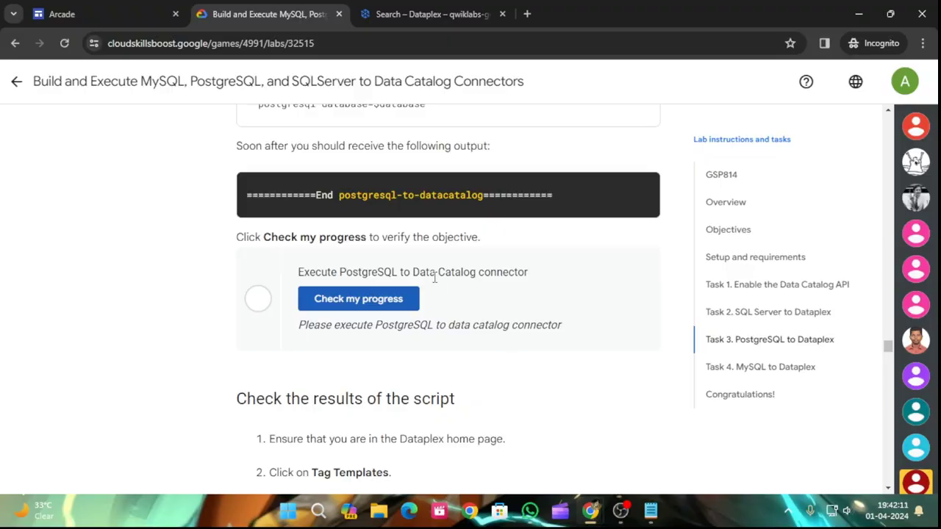
left_click(412, 300)
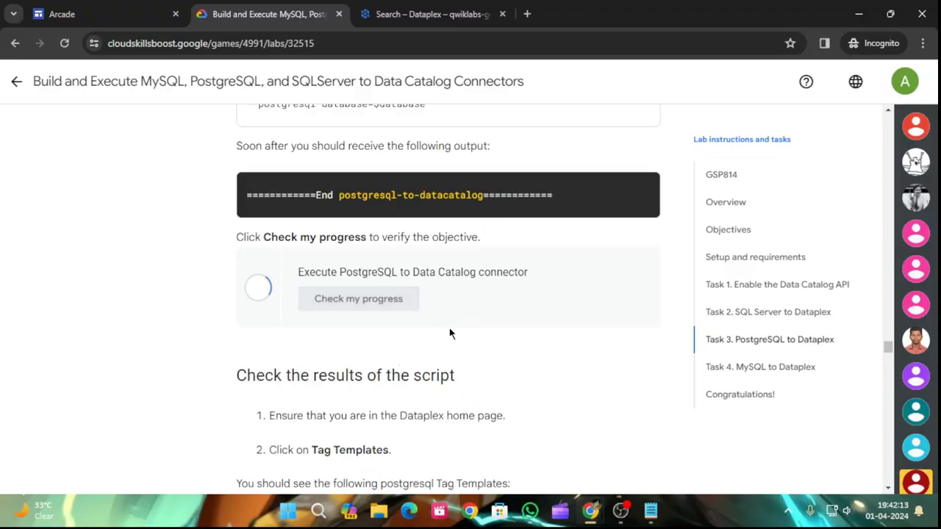
left_click(397, 15)
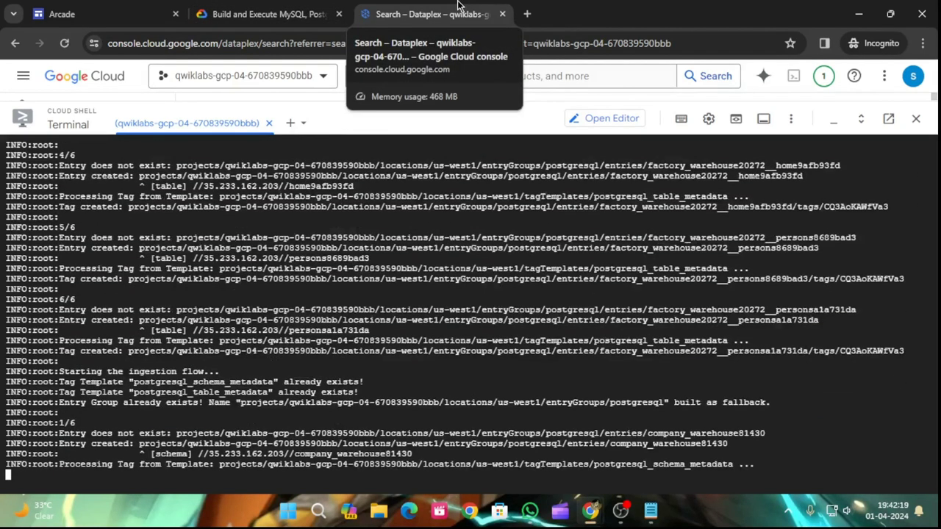
left_click(342, 7)
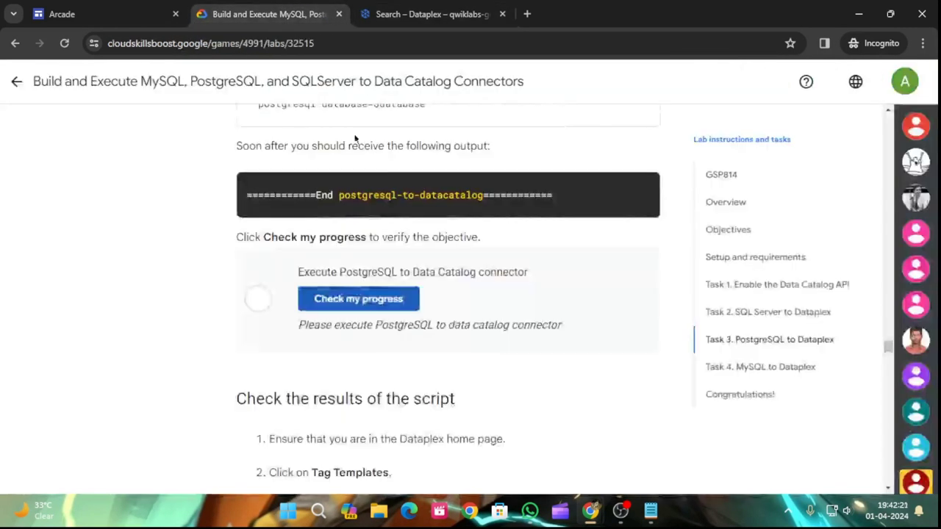
left_click(353, 294)
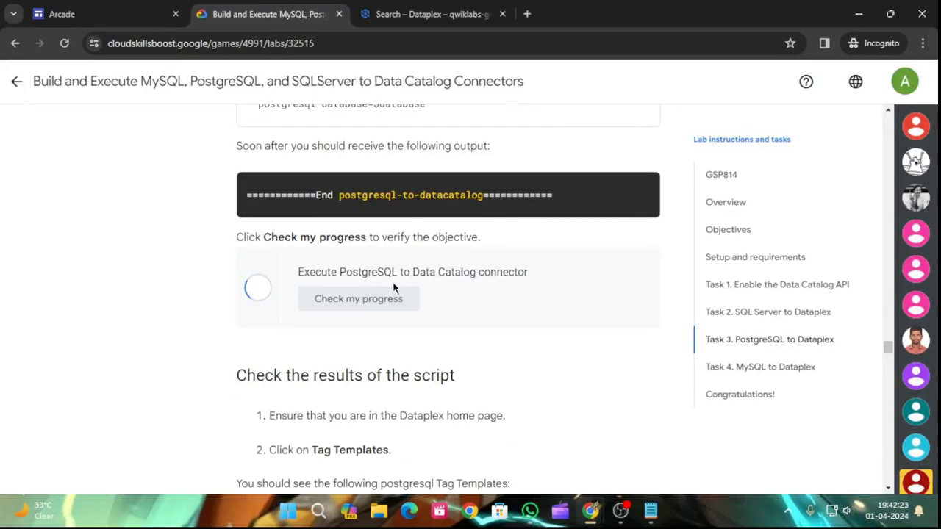
left_click(405, 295)
left_click(365, 8)
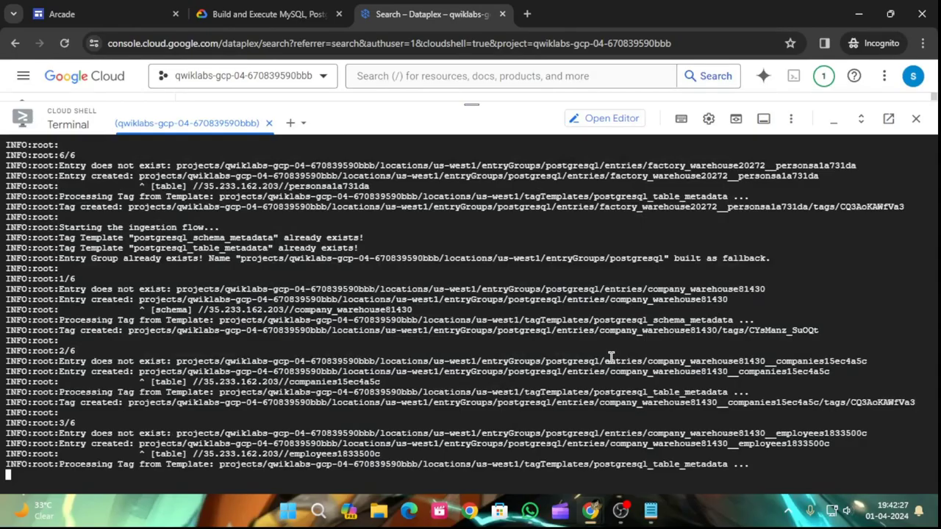
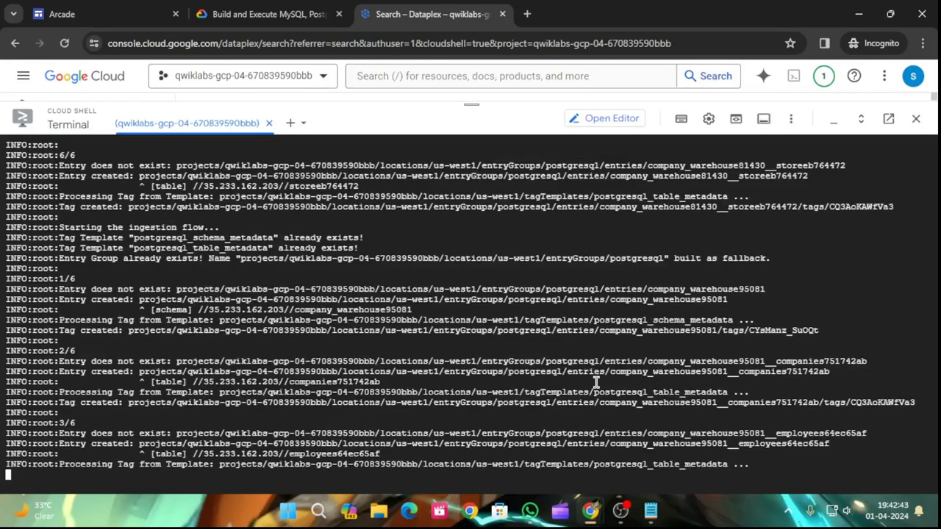
Return to the lab page and repeat the progress check for "Execute PostgreSQL to Data Catalog connector" until the assessment is completed
left_click(255, 13)
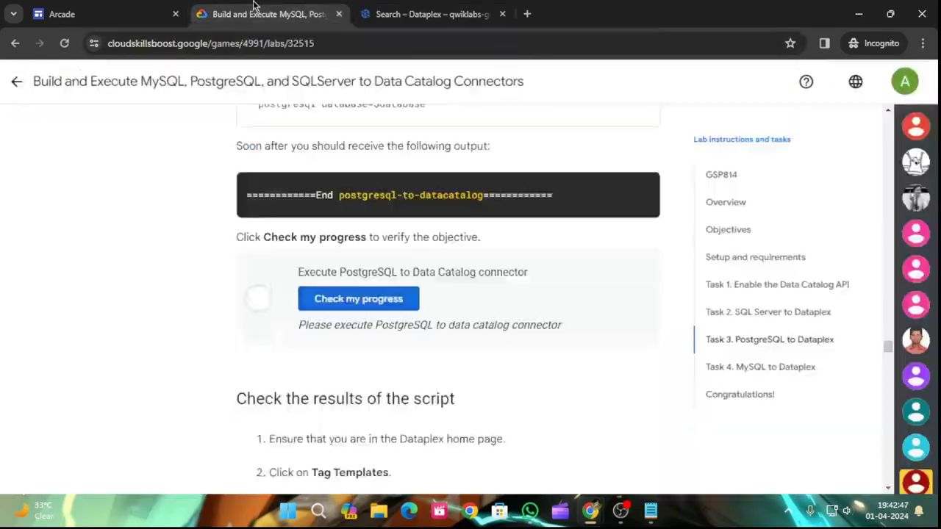
left_click(357, 298)
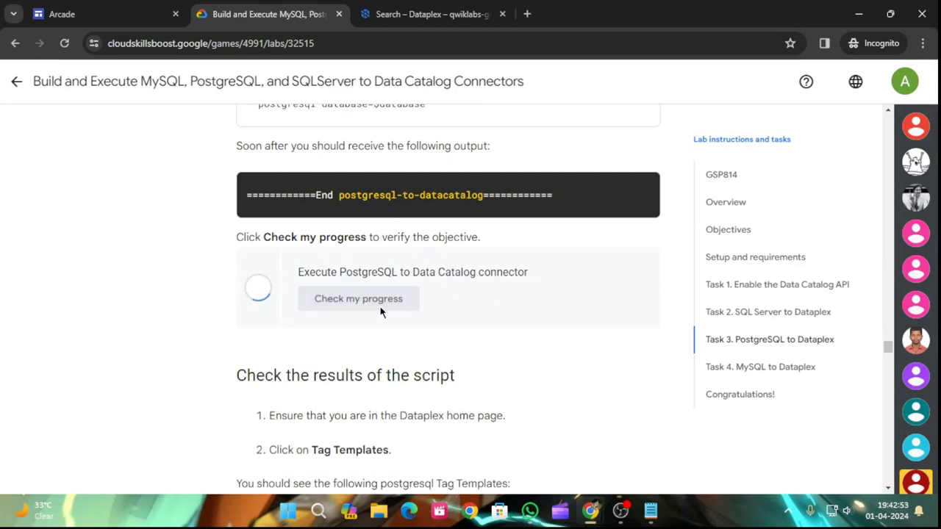
left_click(372, 303)
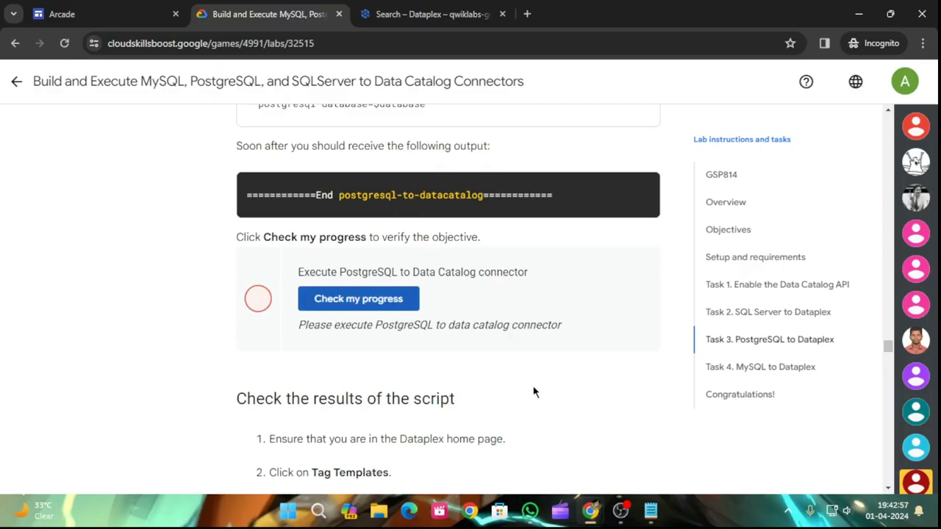
left_click(394, 306)
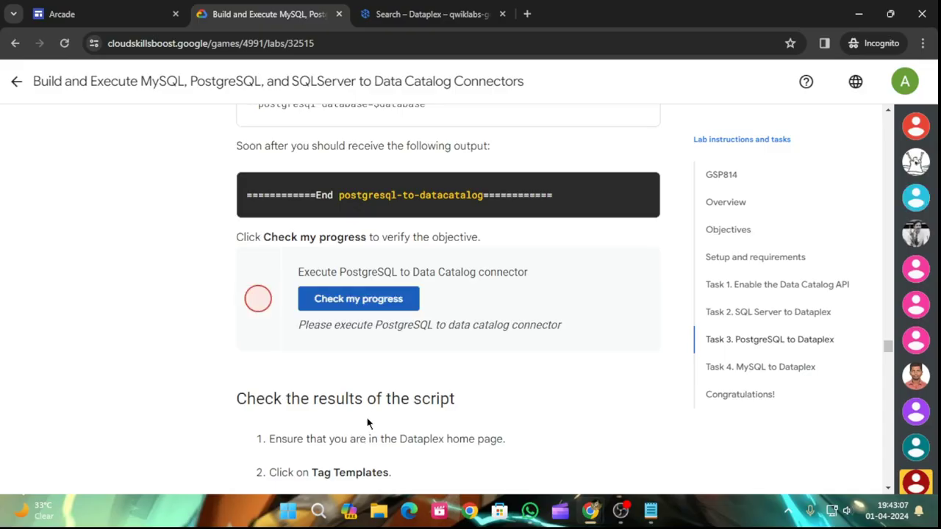
left_click(380, 302)
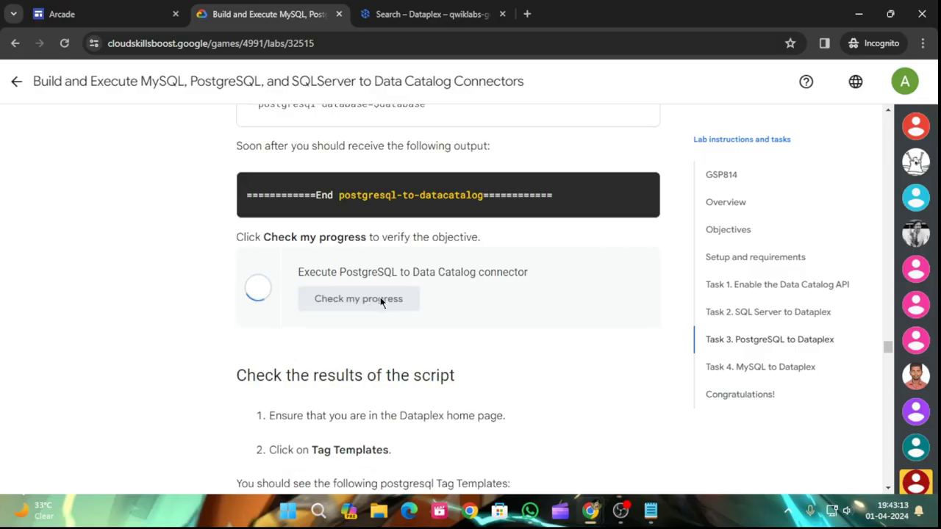
left_click(380, 299)
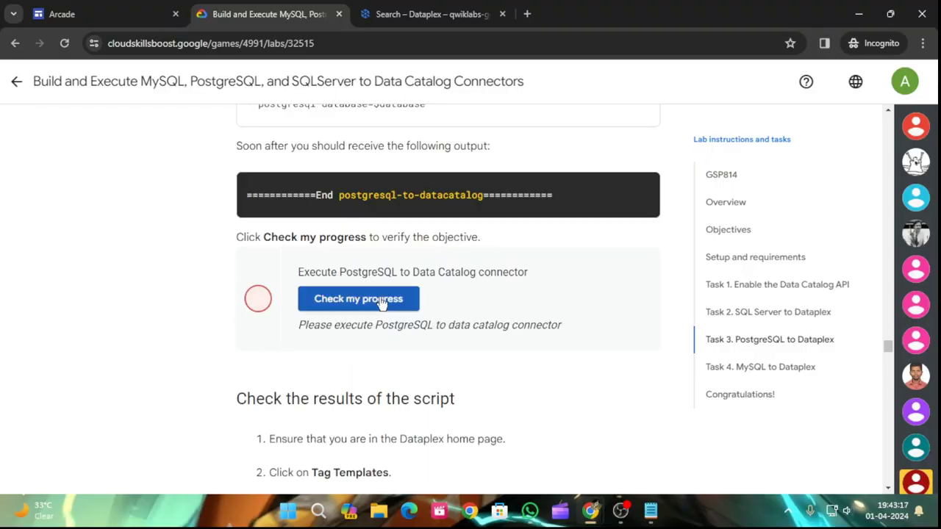
left_click(380, 302)
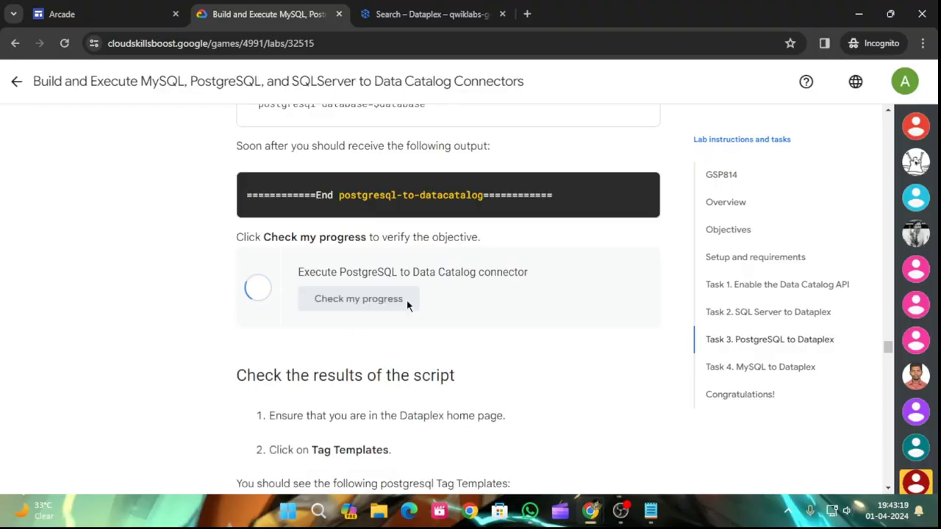
left_click(367, 303)
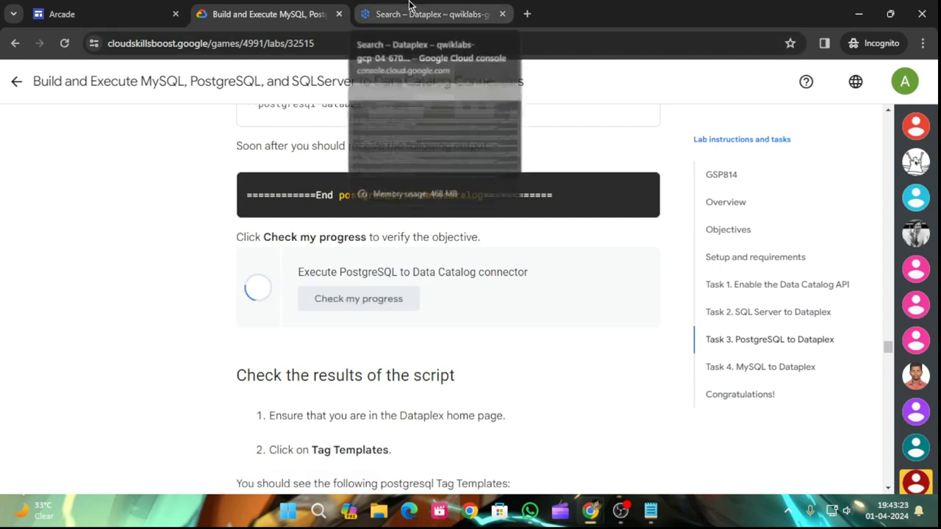
Go to the PostgreSQL Clean up instructions, copy the ./cleanup-db.sh command, and check the connector's progress in Cloud Shell
scroll(468, 267, "down", 7)
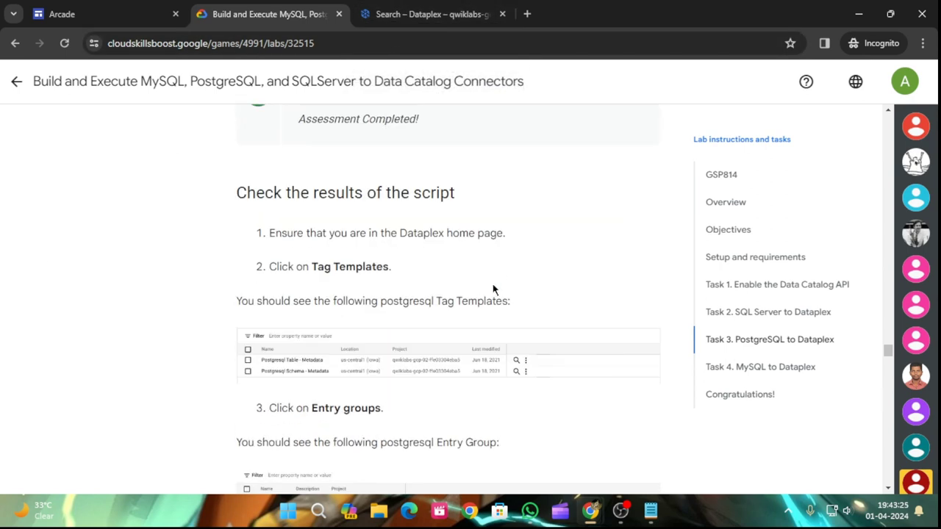
scroll(493, 283, "down", 10)
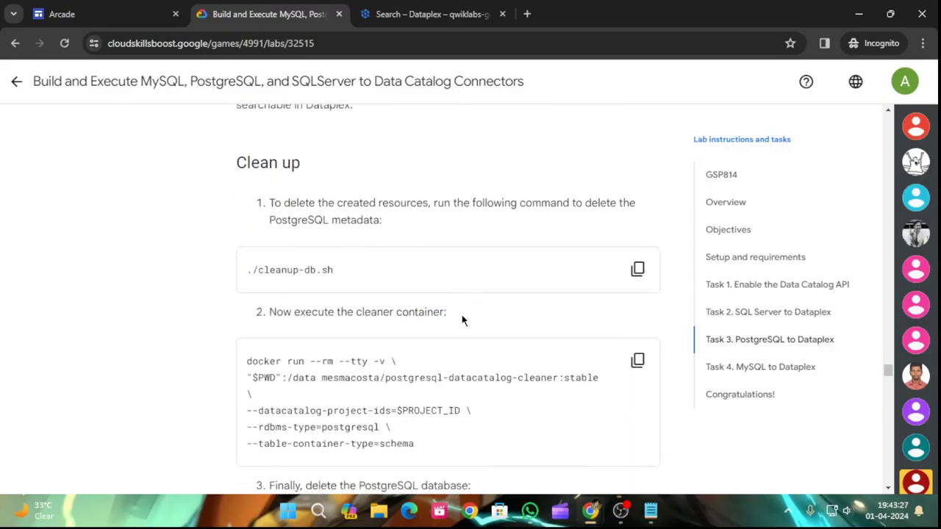
left_click(637, 235)
left_click(397, 11)
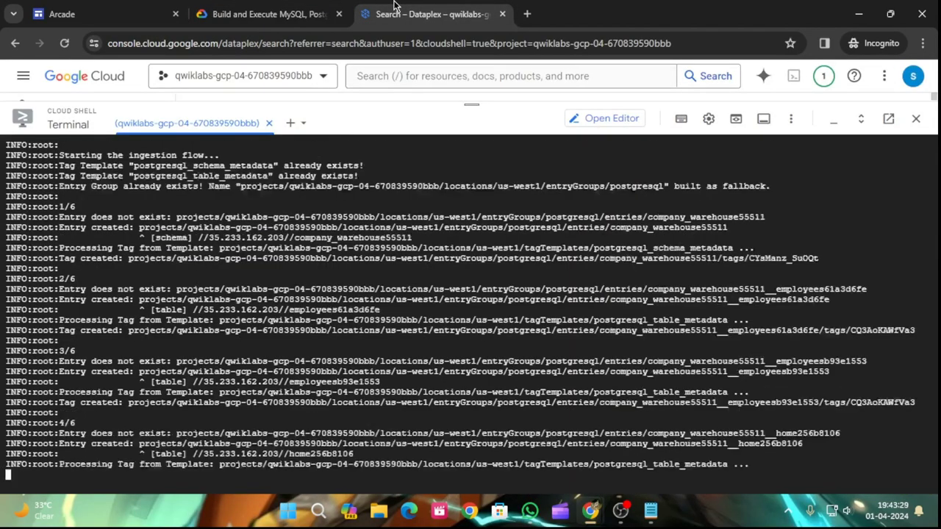
left_click(242, 12)
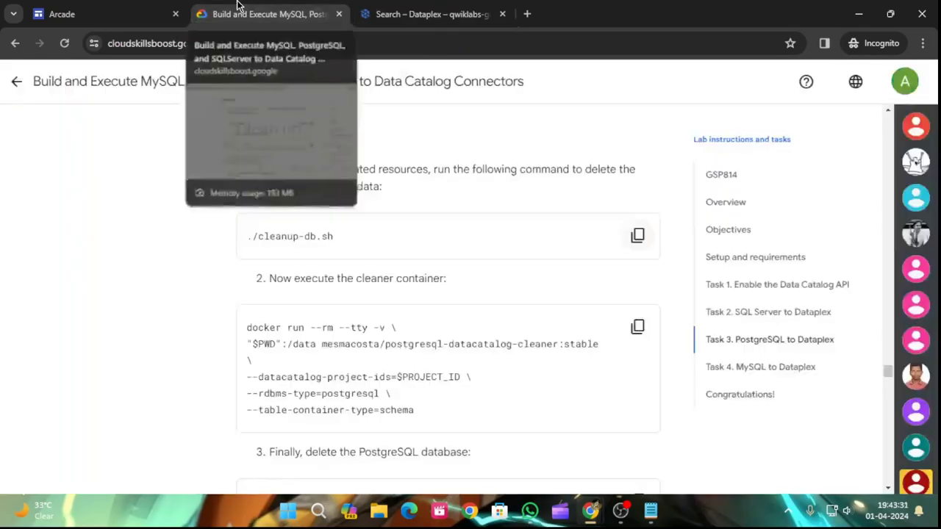
Copy ./cleanup-db.sh from the lab again and run it in Cloud Shell to delete the PostgreSQL metadata
left_click(637, 235)
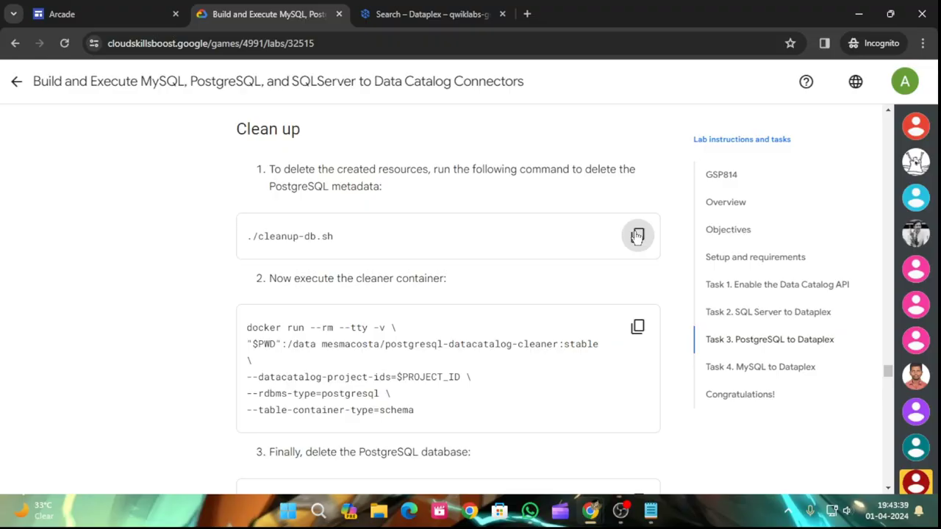
left_click(638, 235)
left_click(637, 236)
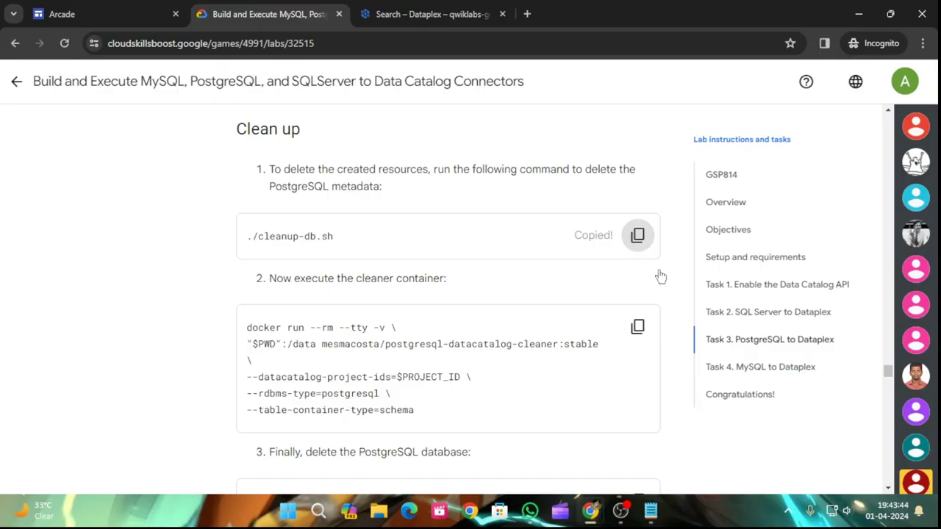
left_click(637, 235)
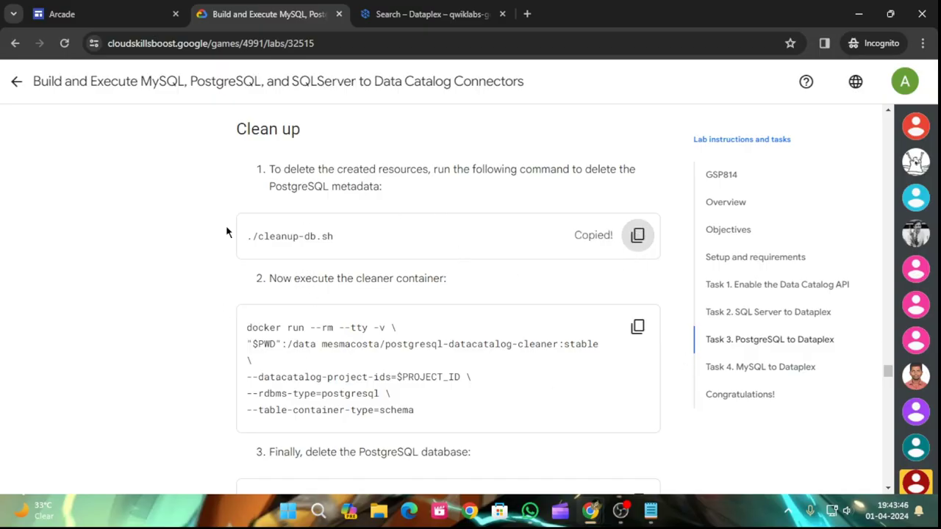
left_click(430, 10)
left_click(309, 22)
left_click(634, 241)
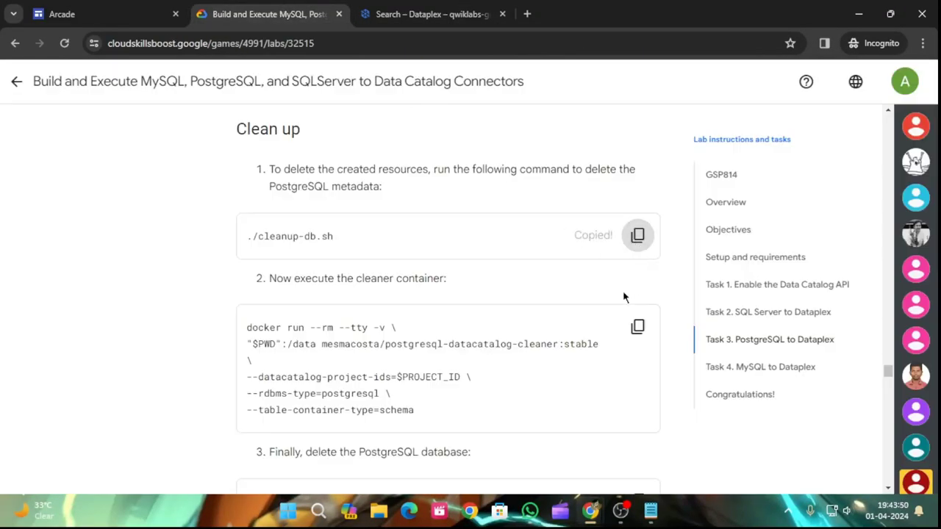
left_click(639, 238)
left_click(443, 7)
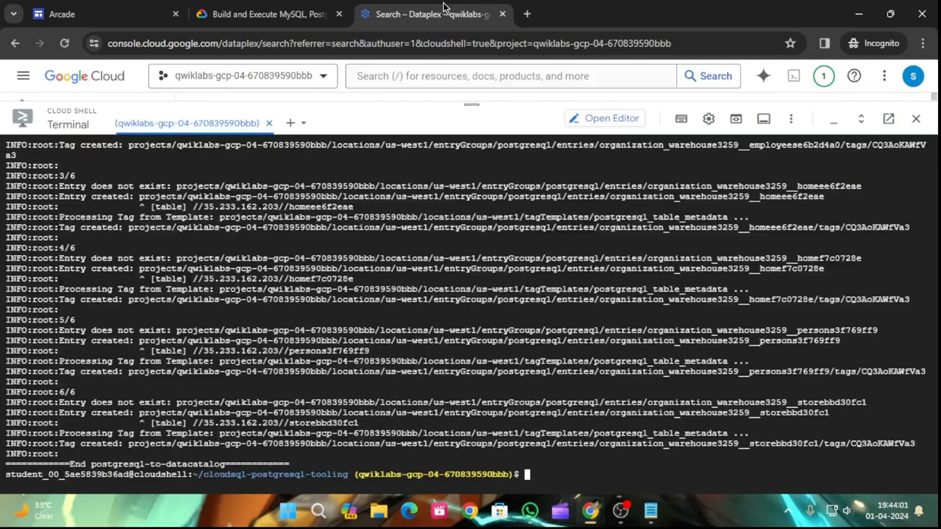
key("ctrl+v")
key("Return")
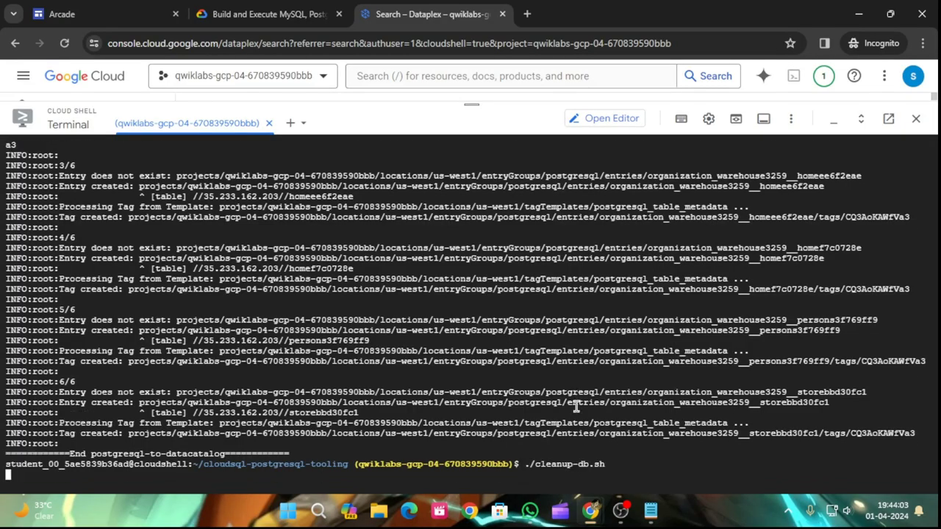
Copy the docker run command for mesmacosta/postgresql-datacatalog-cleaner:stable from the lab and execute it in Cloud Shell
left_click(279, 5)
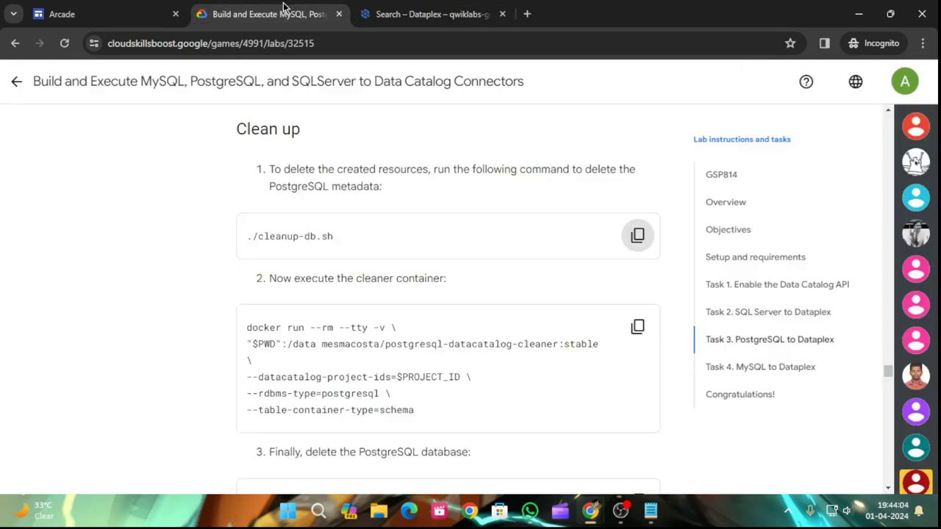
left_click(637, 326)
left_click(446, 6)
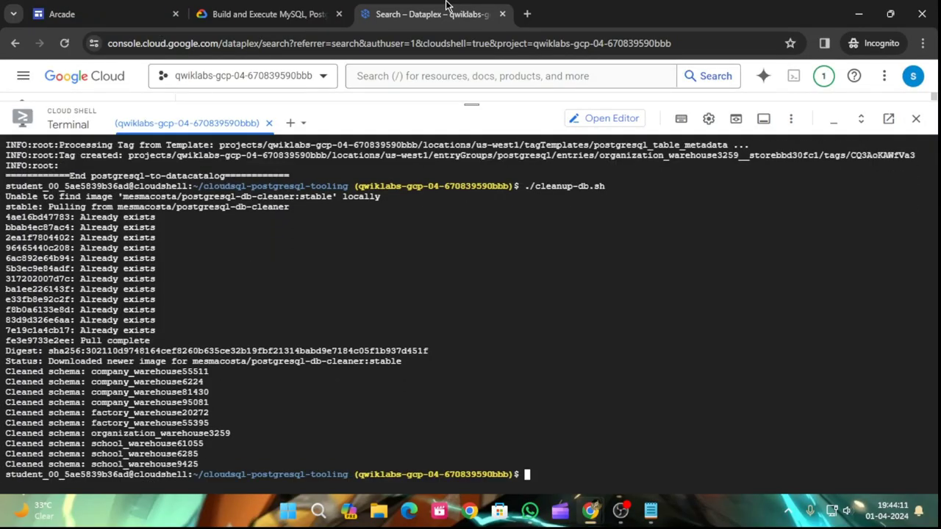
key("ctrl+v")
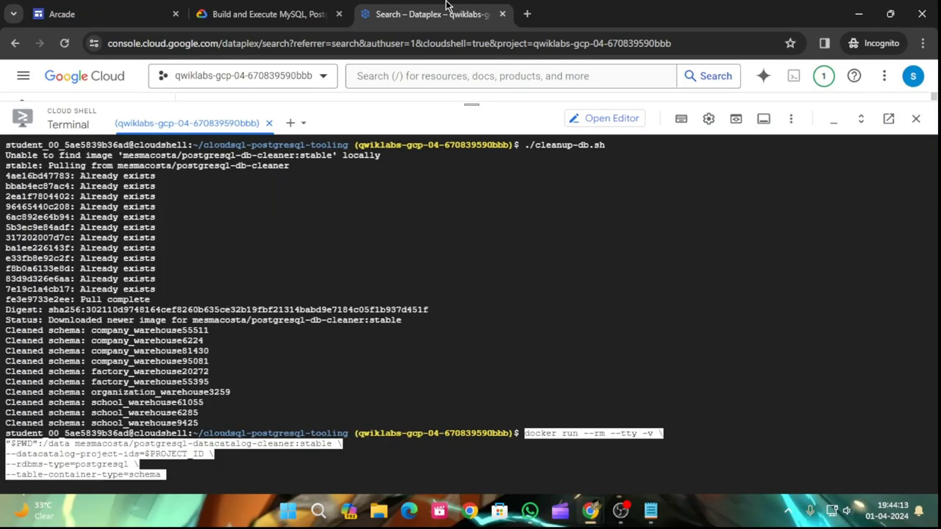
key("Return")
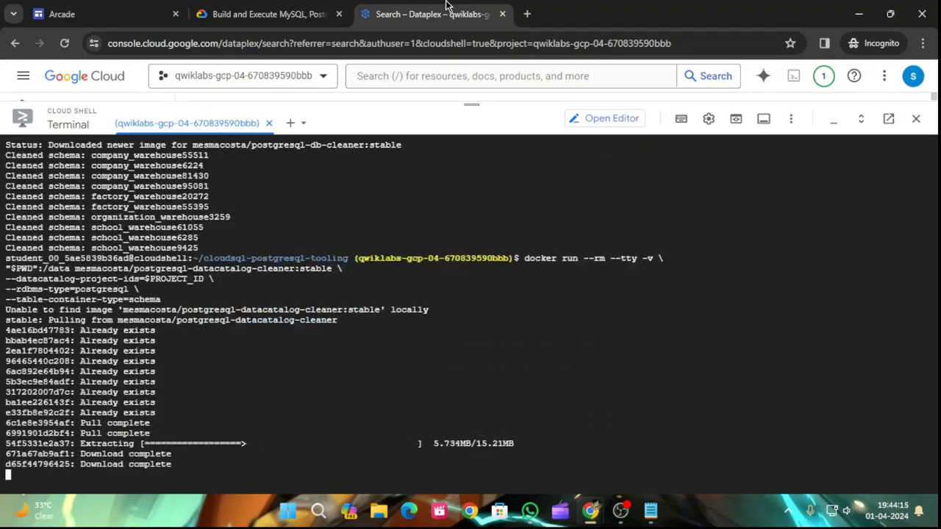
Copy the ./delete-db.sh command from Clean up step 3 and check the cleaner container's progress in Cloud Shell
left_click(311, 6)
scroll(504, 261, "down", 3)
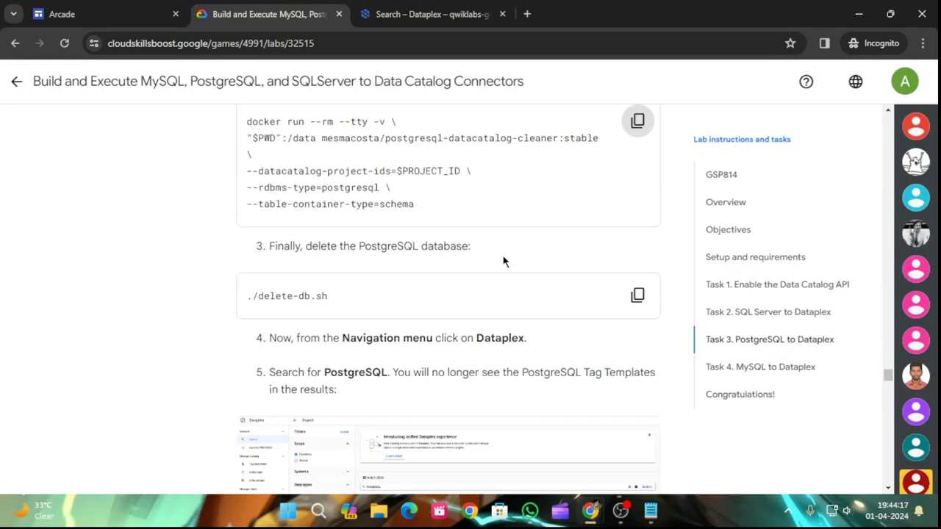
scroll(507, 274, "up", 2)
scroll(508, 274, "down", 3)
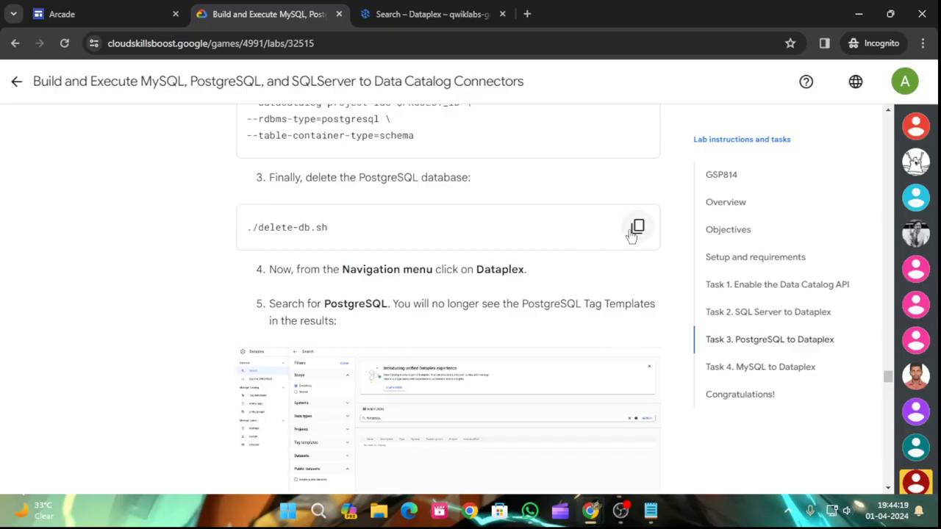
left_click(637, 227)
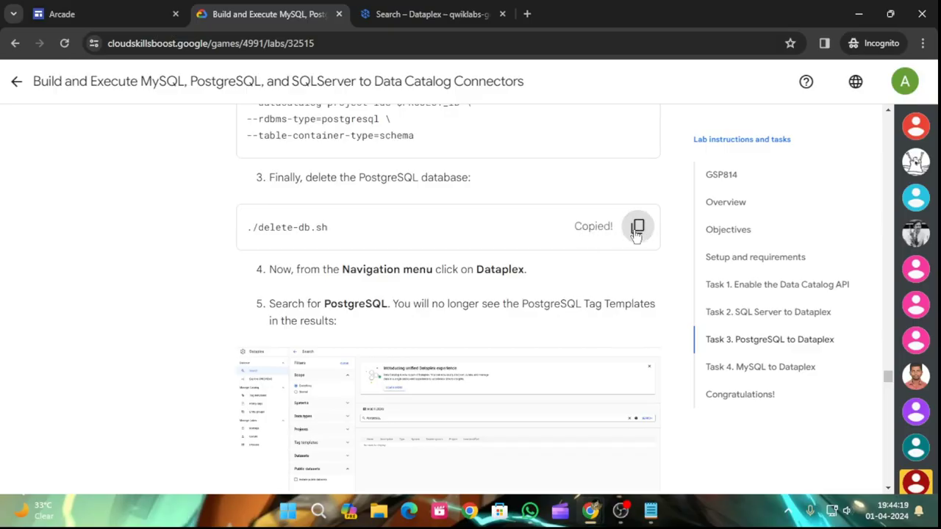
left_click(457, 6)
left_click(301, 8)
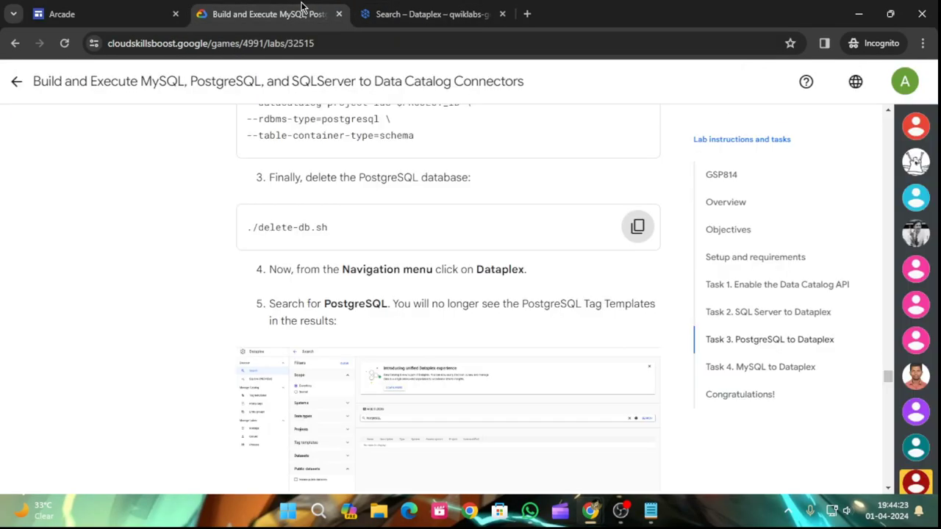
left_click(637, 227)
left_click(436, 8)
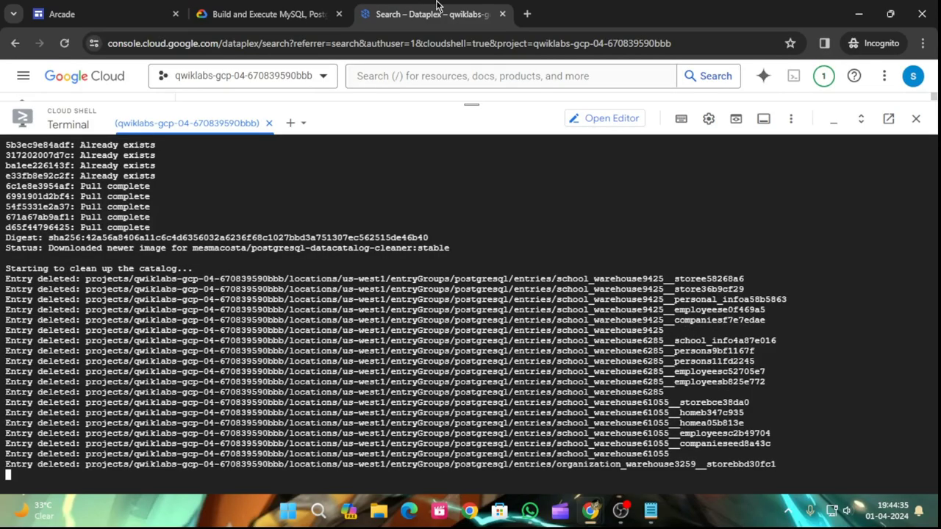
Keep monitoring the catalog clean-up in Cloud Shell, recopying ./delete-db.sh from the lab between looks
left_click(268, 14)
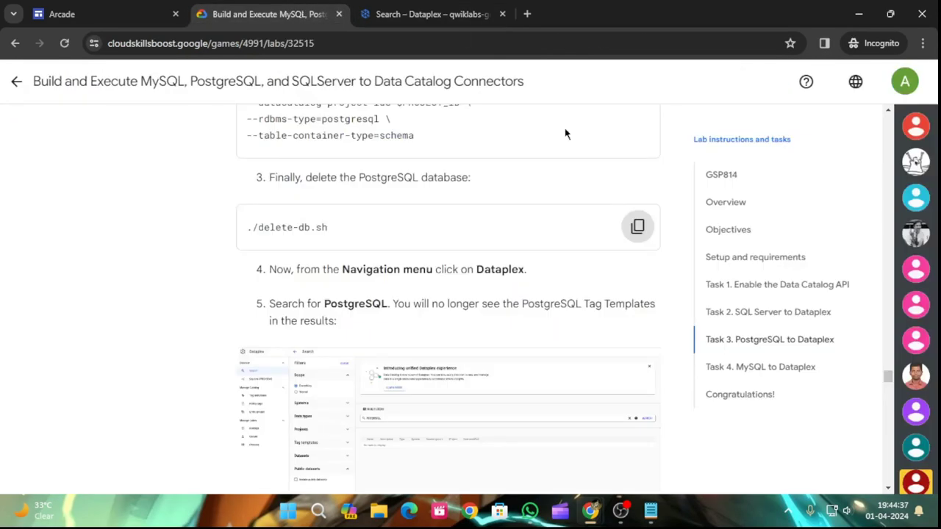
left_click(637, 228)
left_click(435, 6)
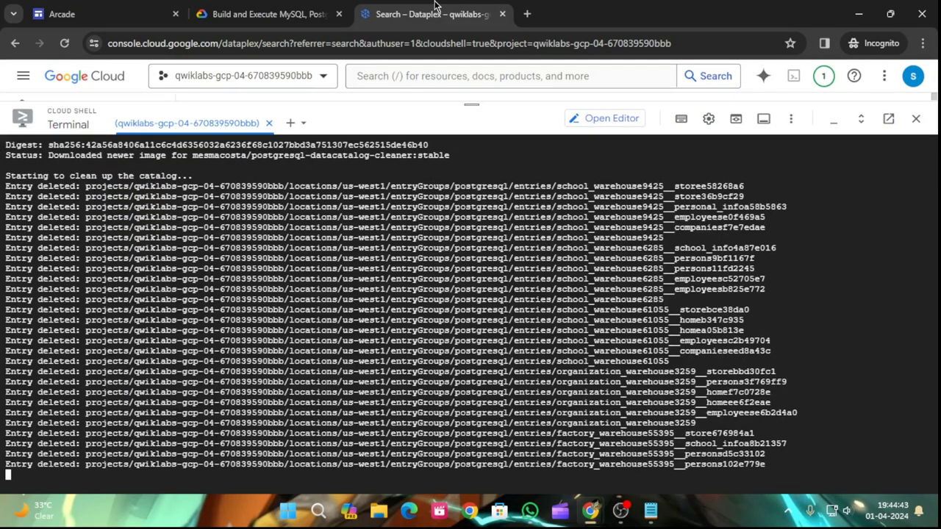
left_click(267, 10)
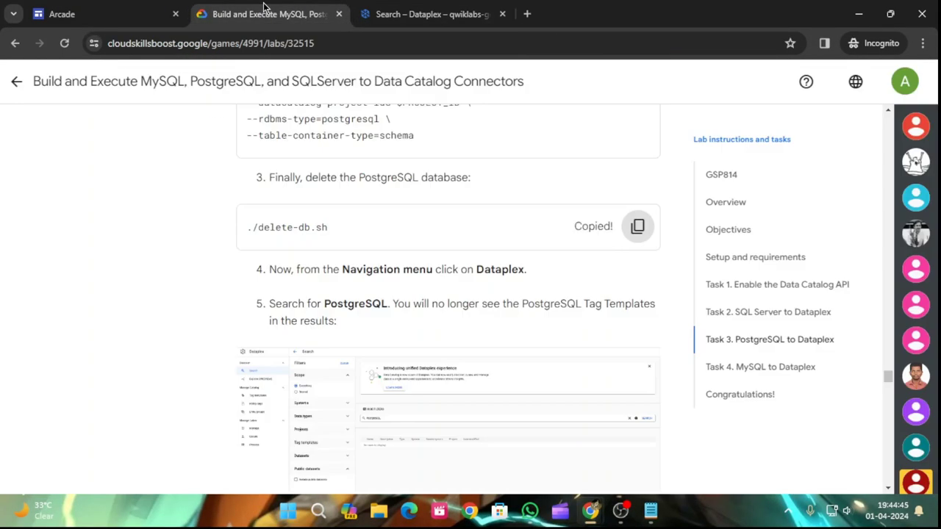
left_click(637, 226)
left_click(468, 14)
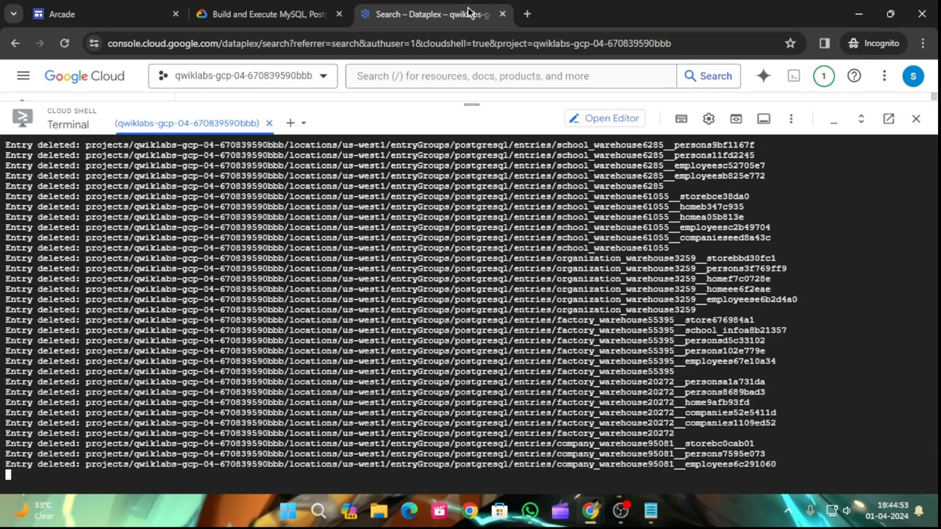
Copy ./delete-db.sh once more and run it in Cloud Shell to delete the PostgreSQL database
left_click(309, 11)
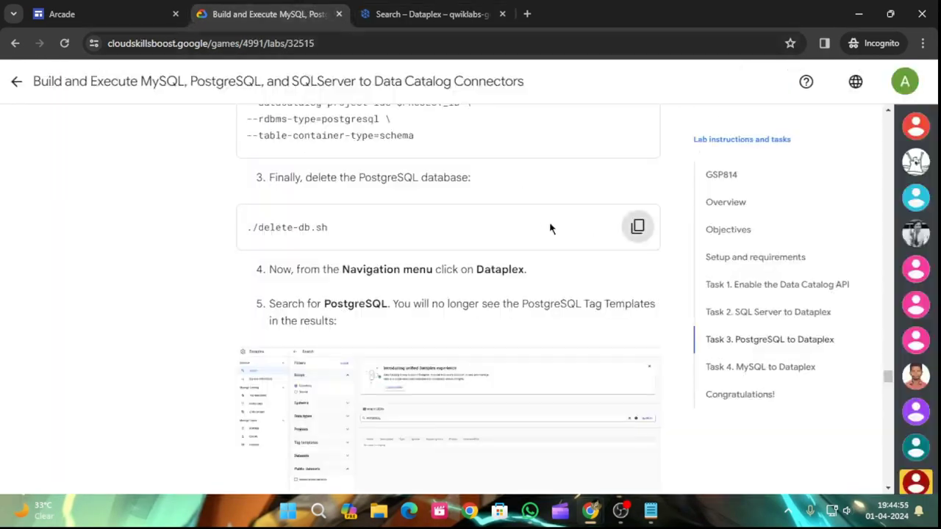
left_click(635, 227)
left_click(432, 14)
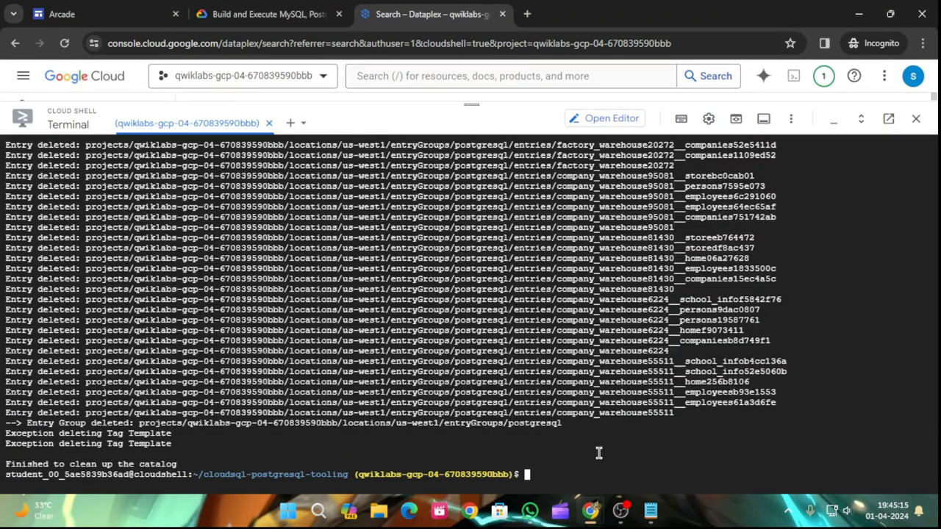
key("ctrl+v")
key("Return")
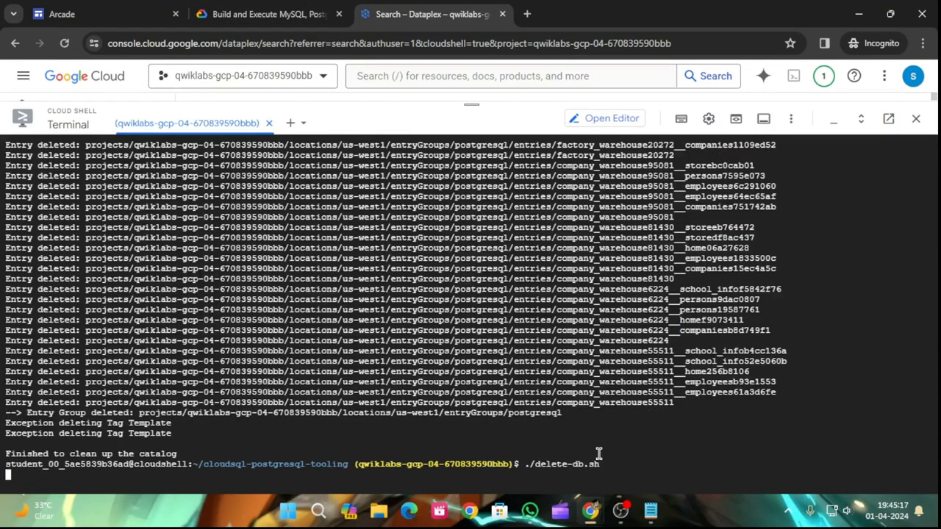
Copy the cd command from "Create the MySQL database" in Task 4 and follow the database deletion in Cloud Shell
left_click(263, 14)
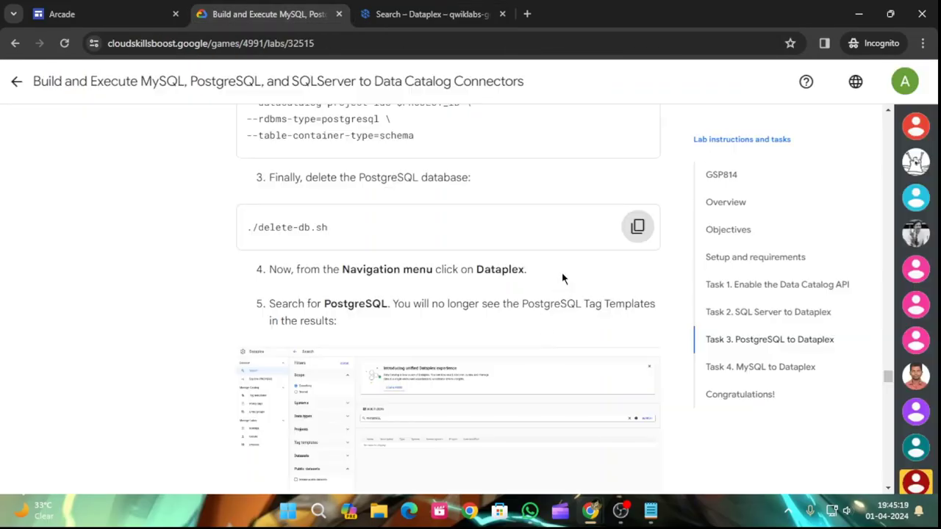
scroll(552, 332, "down", 4)
scroll(552, 331, "down", 5)
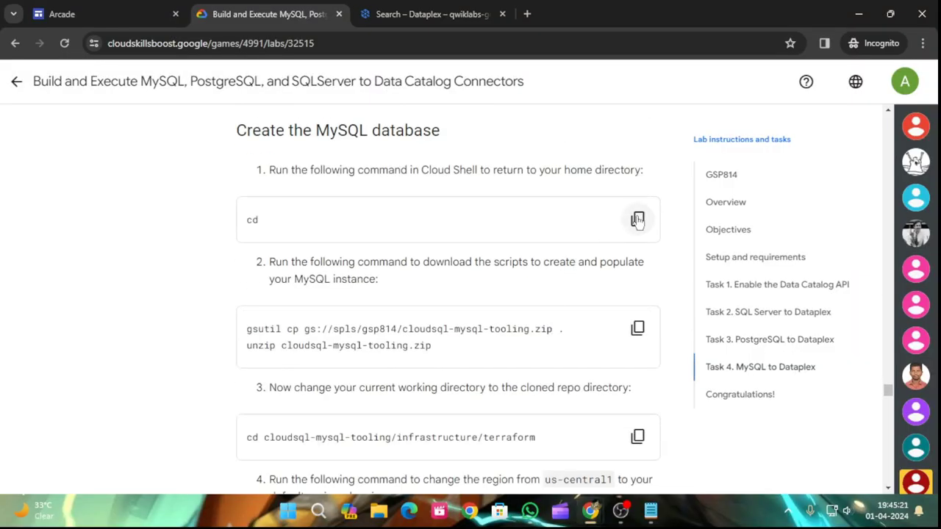
left_click(637, 219)
left_click(381, 7)
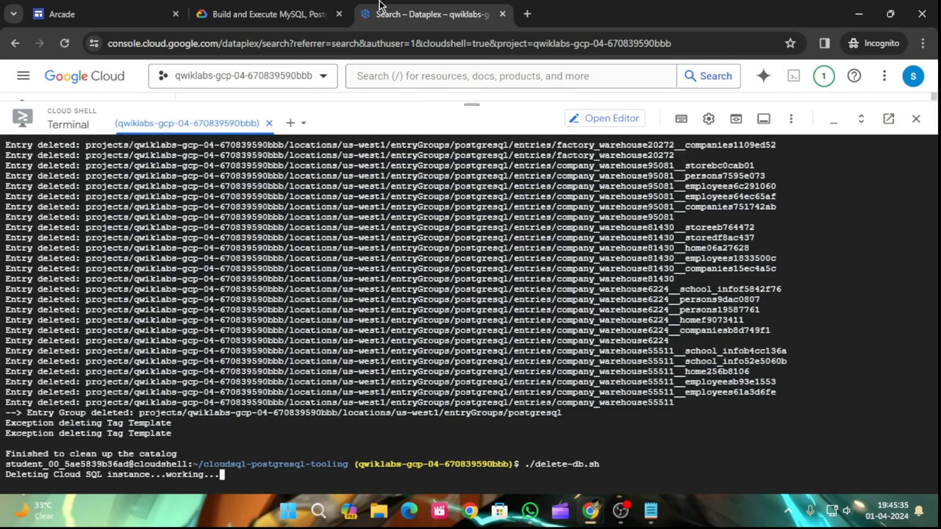
key("Return")
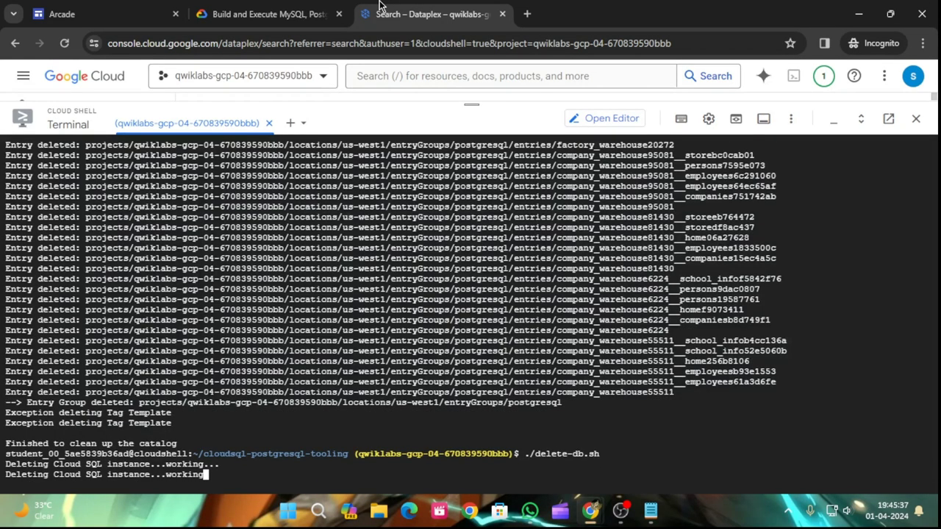
key("Return")
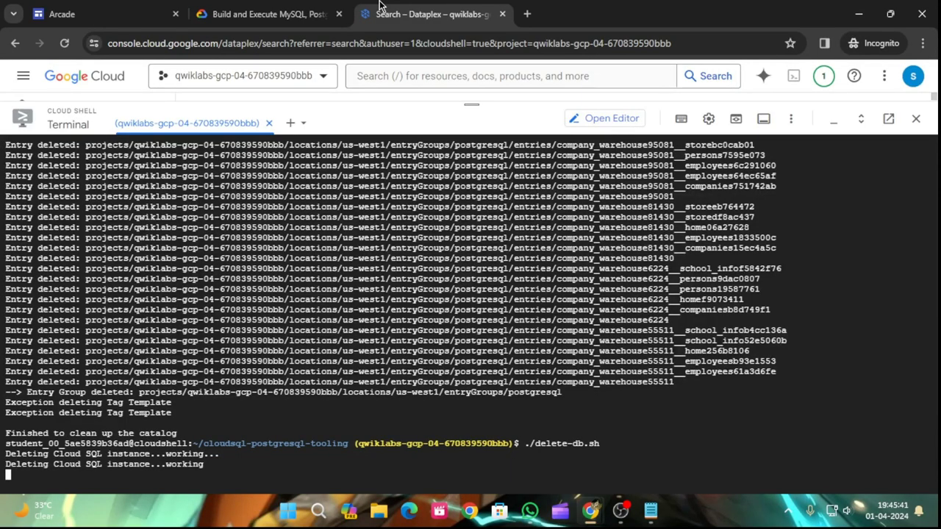
Review the MySQL database creation instructions and recheck the Cloud SQL instance deletion in Cloud Shell
left_click(250, 14)
scroll(602, 317, "down", 1)
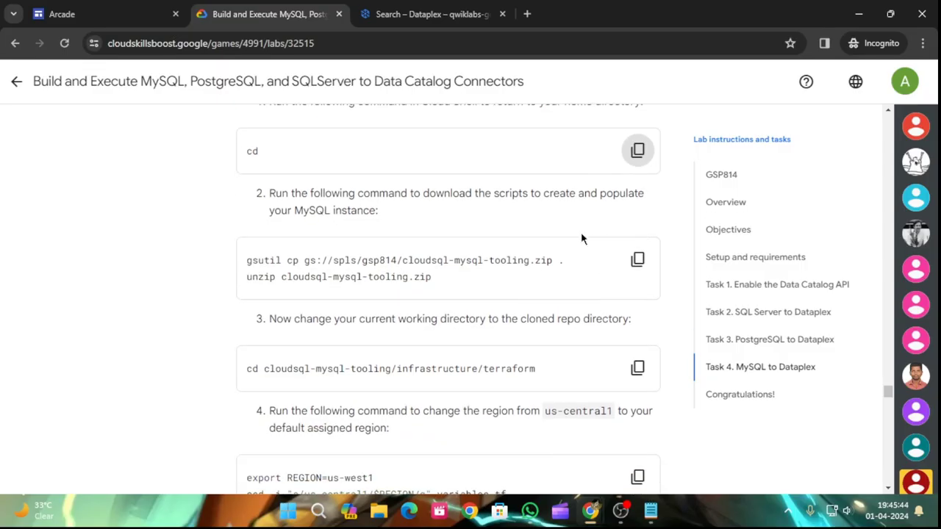
left_click(634, 168)
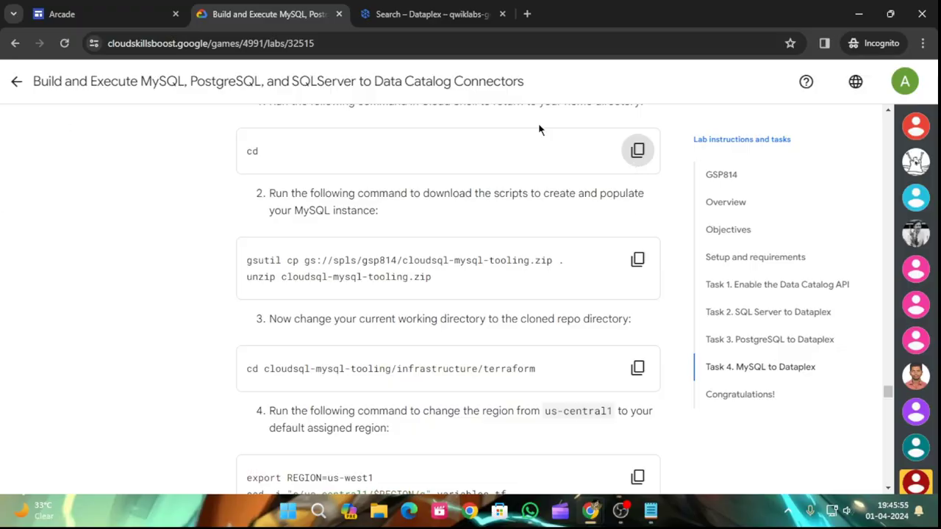
left_click(371, 10)
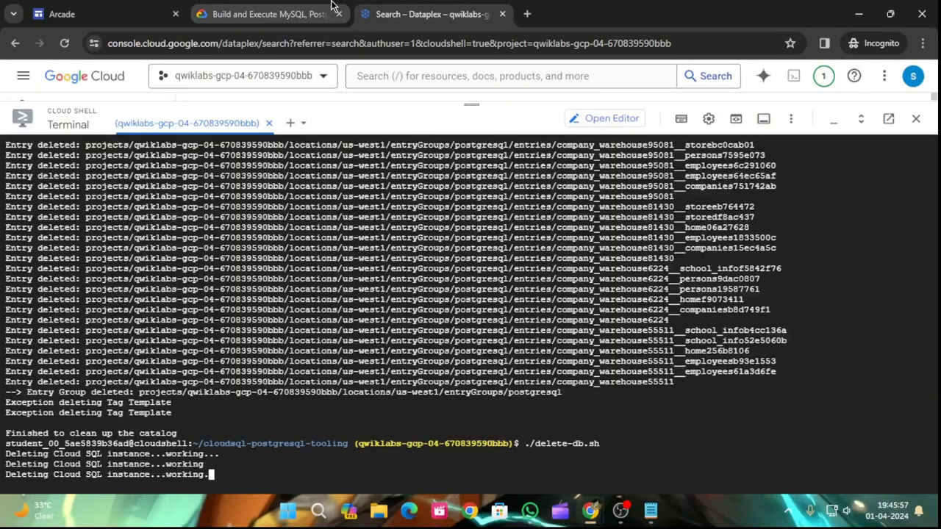
left_click(331, 9)
scroll(489, 256, "up", 4)
scroll(488, 258, "down", 6)
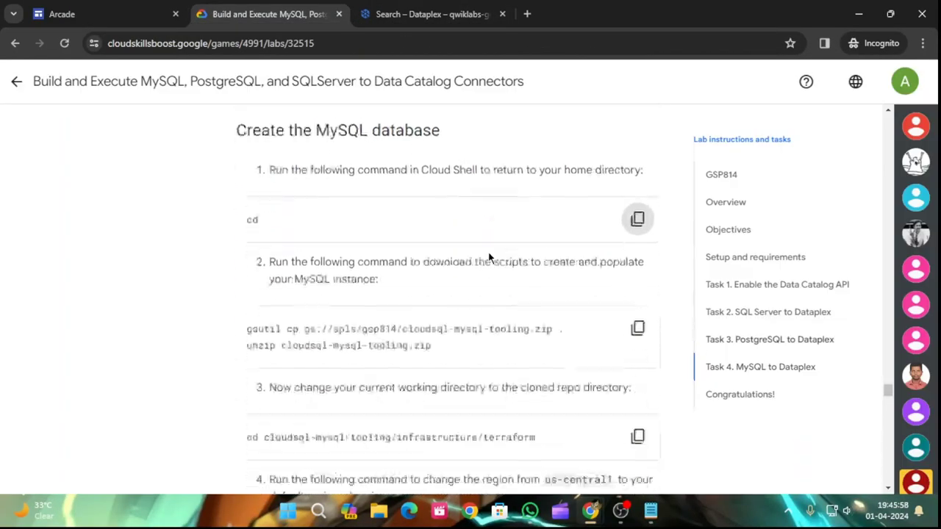
Review the end of Task 3 and start of Task 4, copy the cd command, and check the database deletion in Cloud Shell
scroll(507, 268, "up", 8)
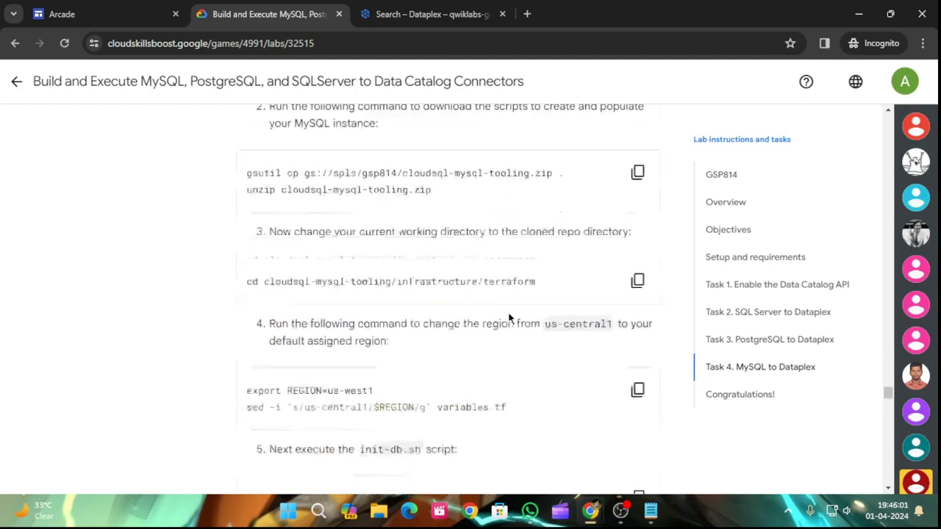
scroll(508, 311, "down", 9)
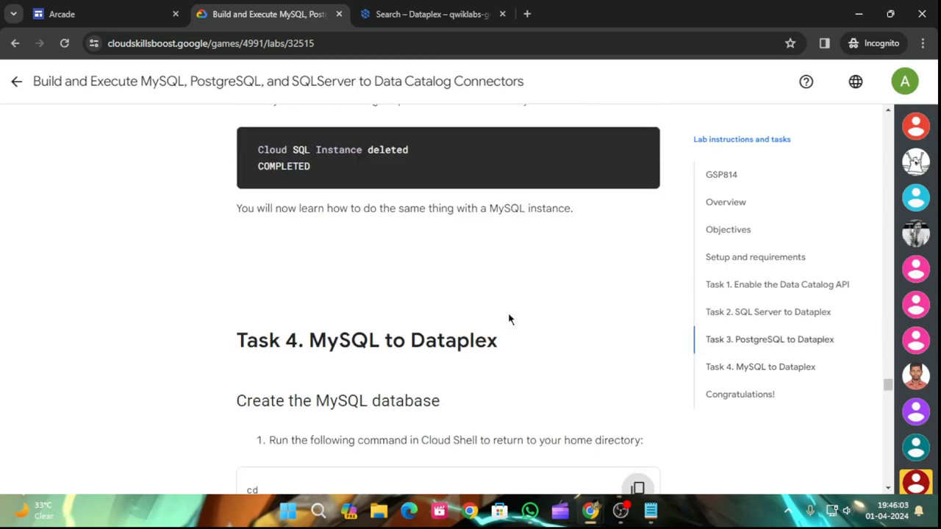
scroll(514, 338, "up", 1)
scroll(513, 338, "up", 3)
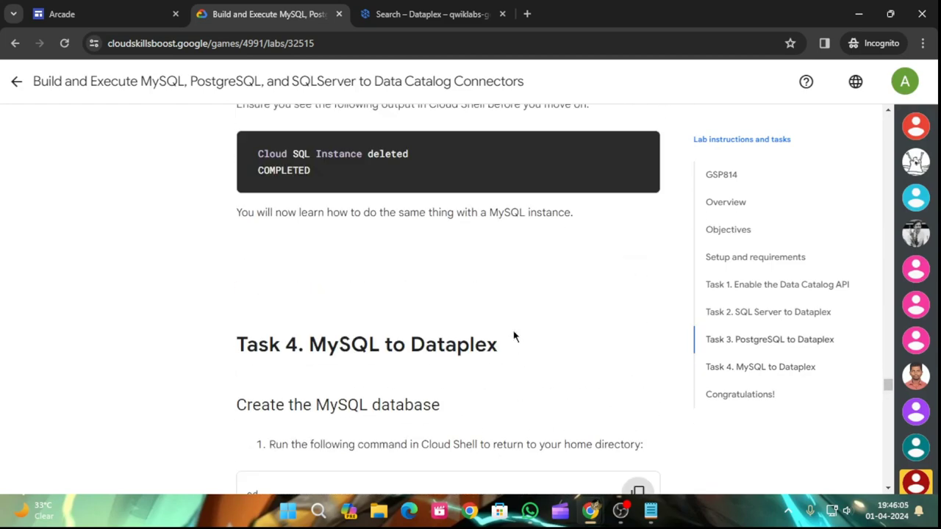
scroll(516, 335, "down", 4)
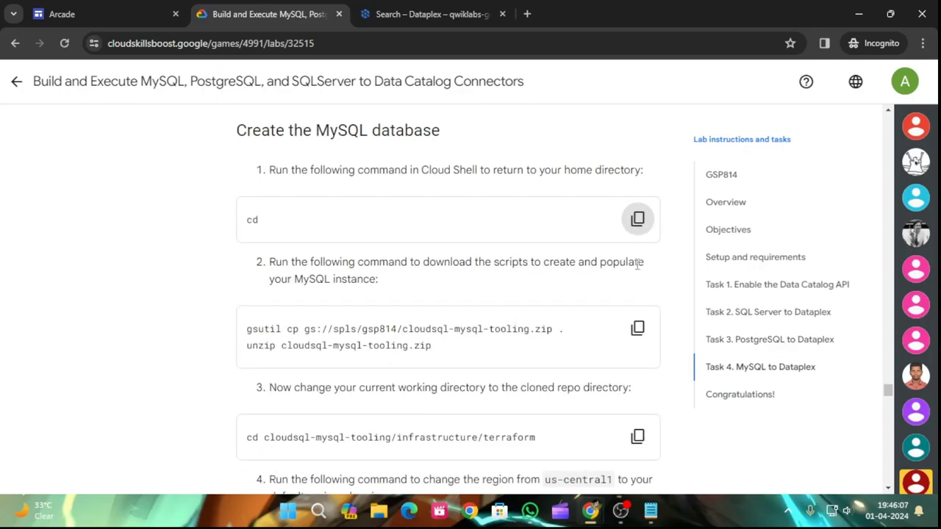
left_click(639, 223)
left_click(423, 14)
left_click(246, 9)
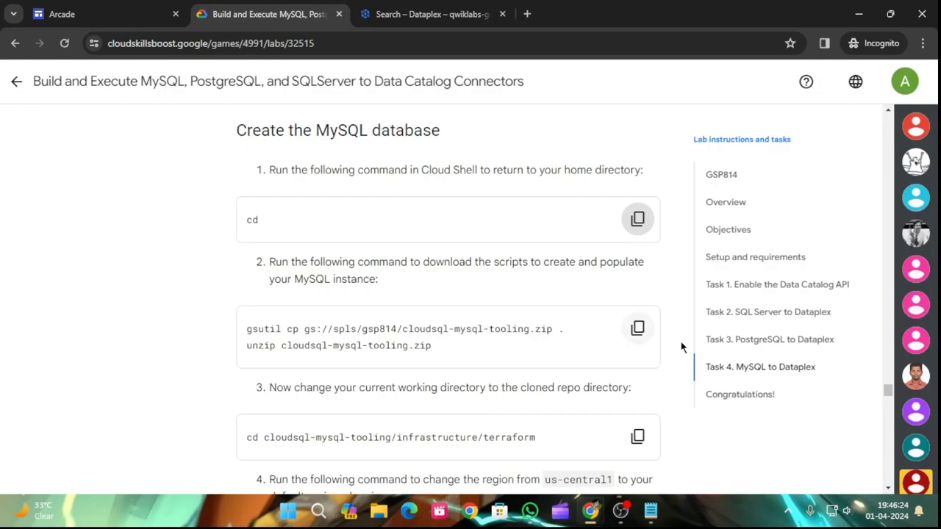
Keep monitoring the Cloud SQL instance deletion in Cloud Shell, recopying the cd command from the lab between looks
left_click(638, 220)
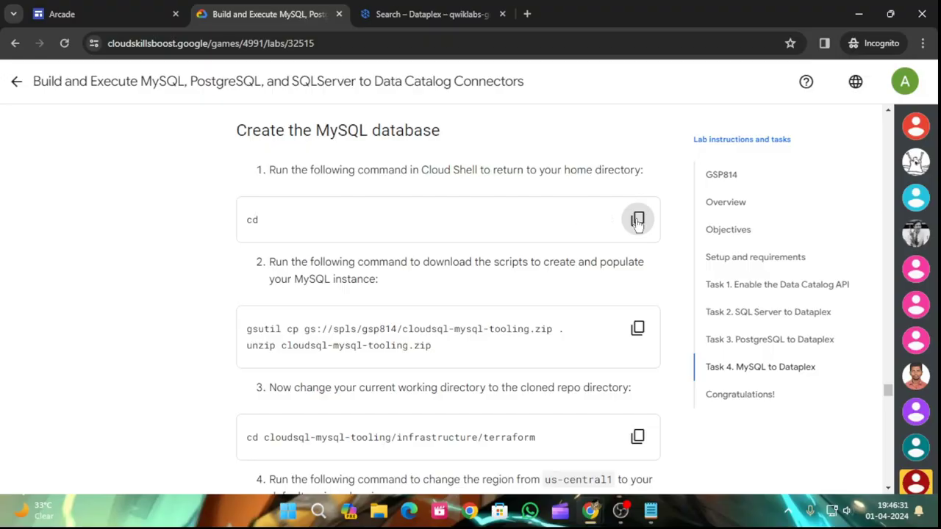
left_click(637, 220)
left_click(411, 9)
left_click(225, 9)
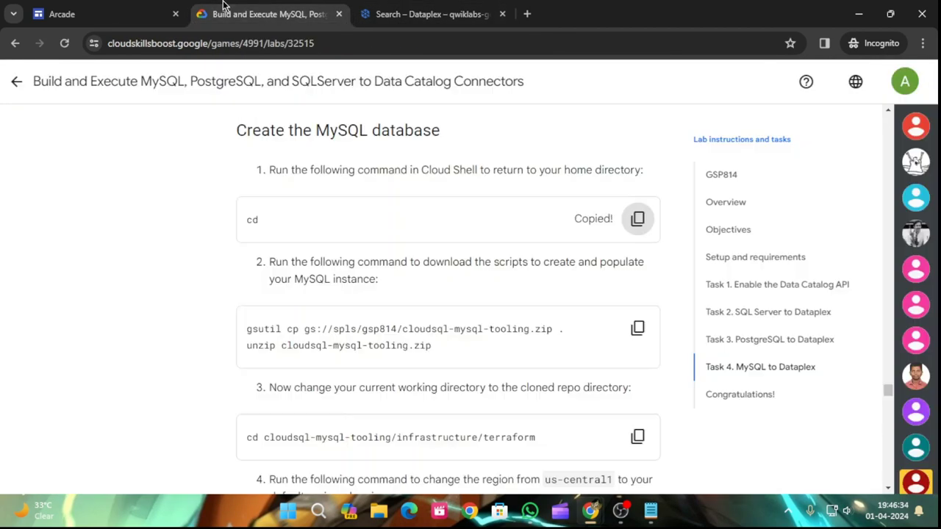
left_click(637, 219)
left_click(639, 224)
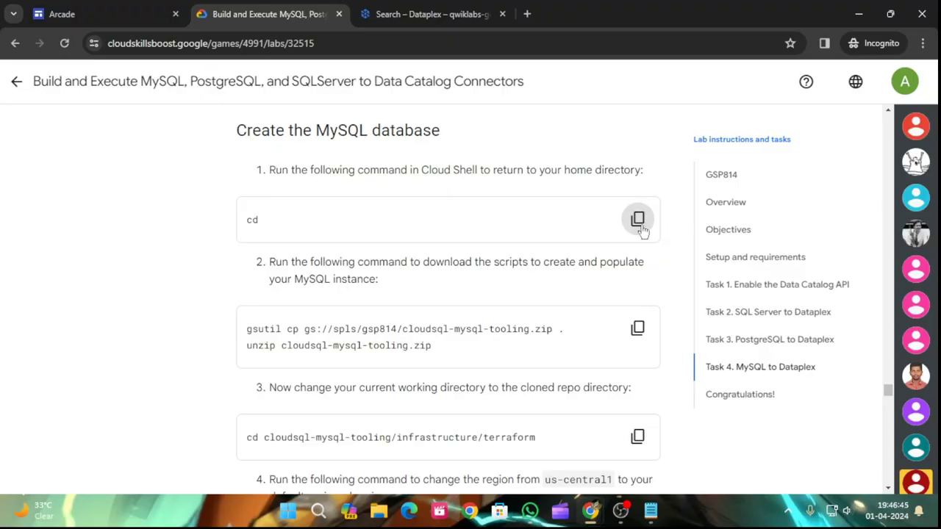
left_click(638, 221)
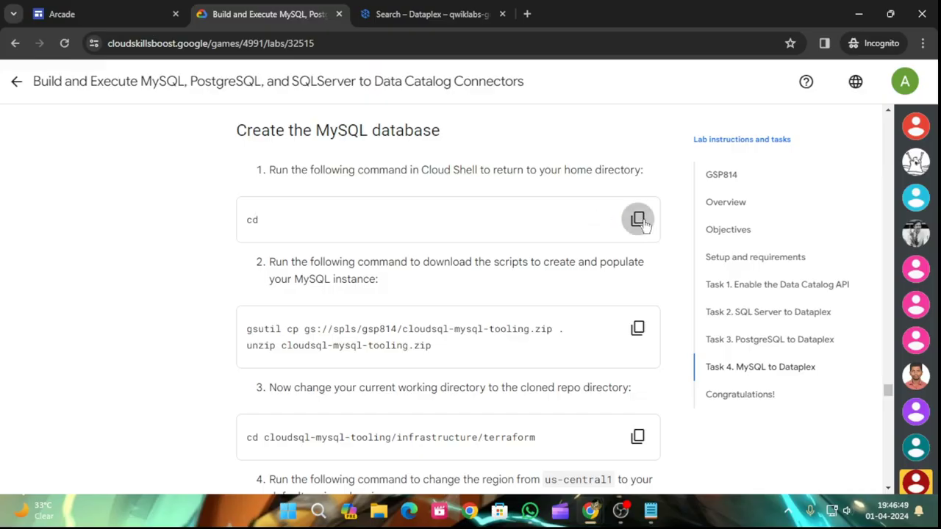
left_click(640, 223)
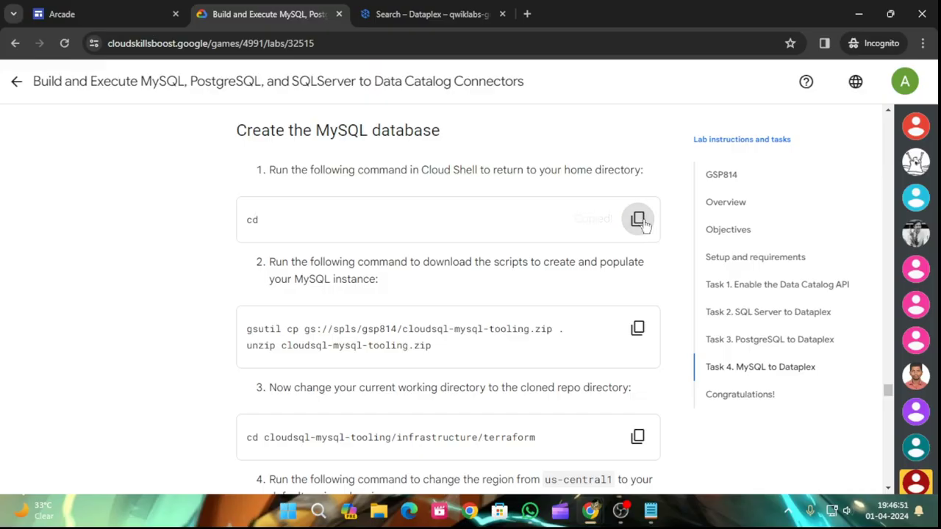
left_click(452, 8)
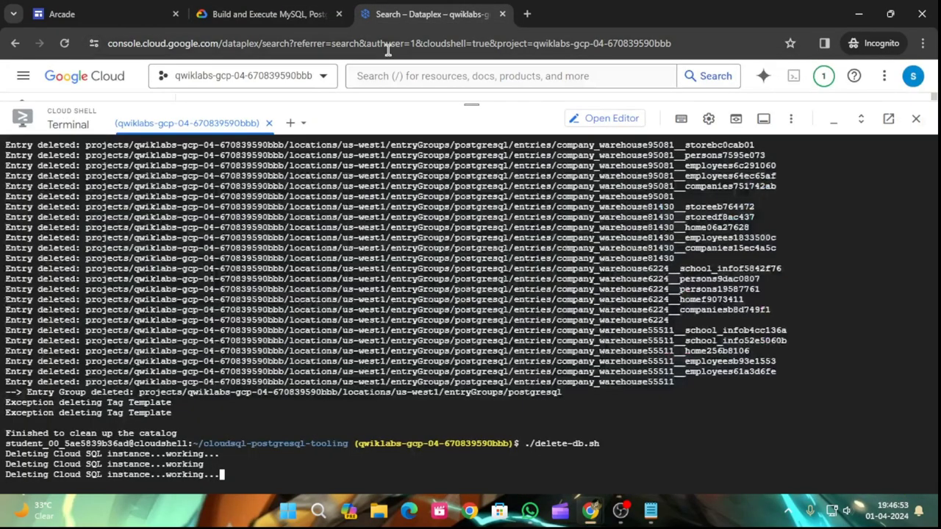
left_click(289, 5)
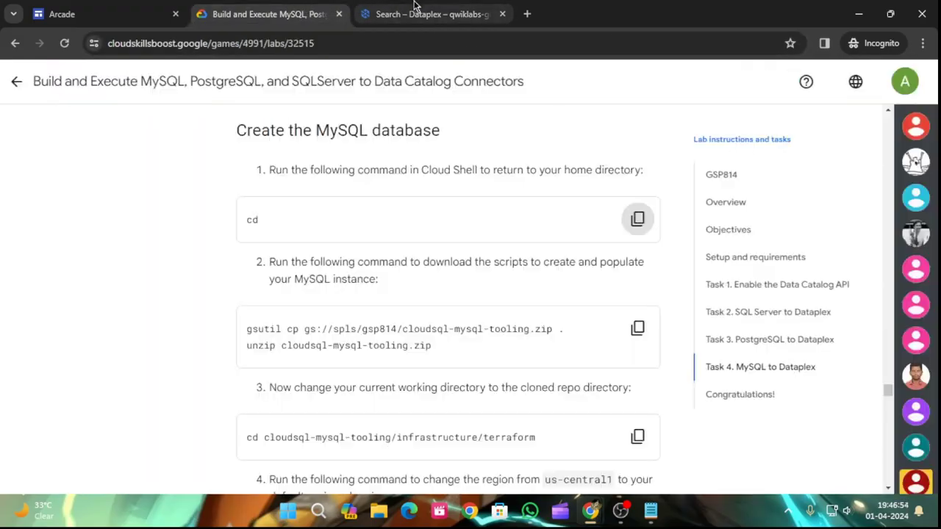
Copy the cd command from the lab and run it in Cloud Shell to return to the home directory
left_click(638, 219)
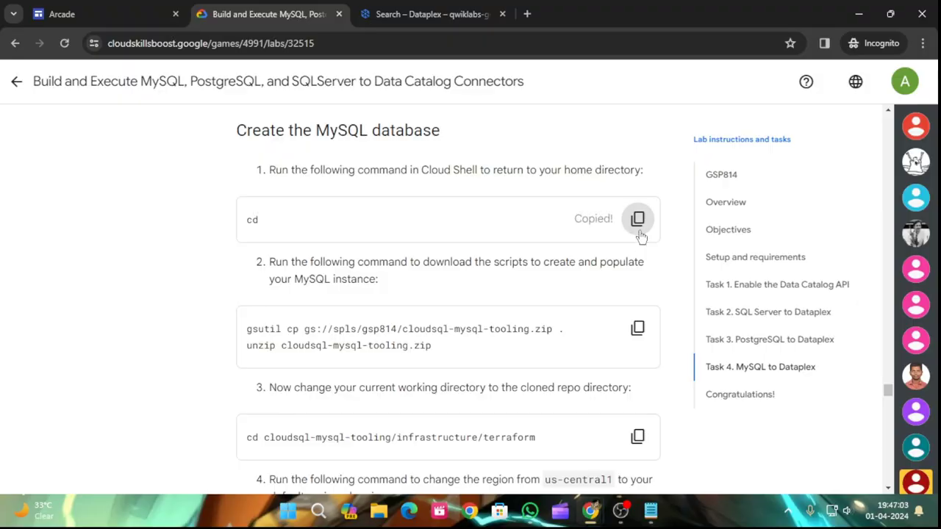
left_click(425, 14)
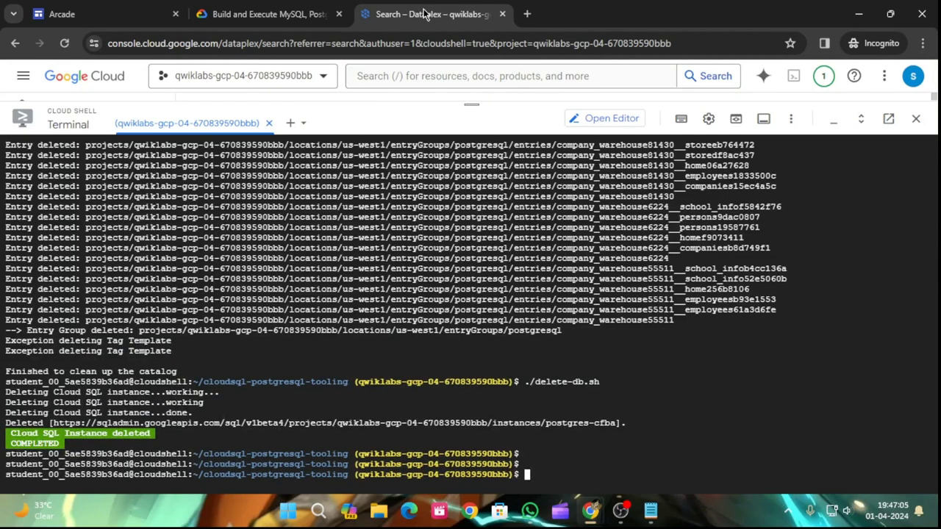
key("ctrl+v")
key("Return")
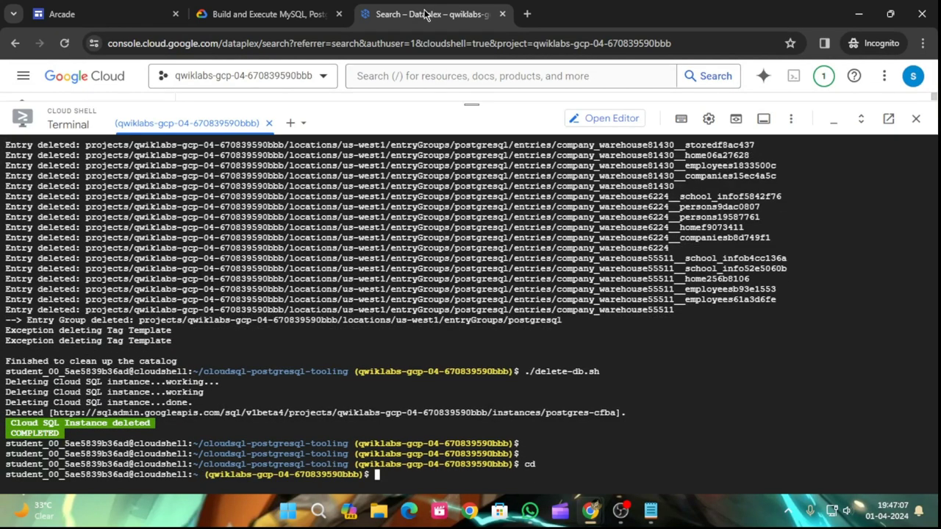
Copy the gsutil and unzip commands and run them in Cloud Shell to download and extract cloudsql-mysql-tooling.zip
left_click(264, 14)
left_click(635, 330)
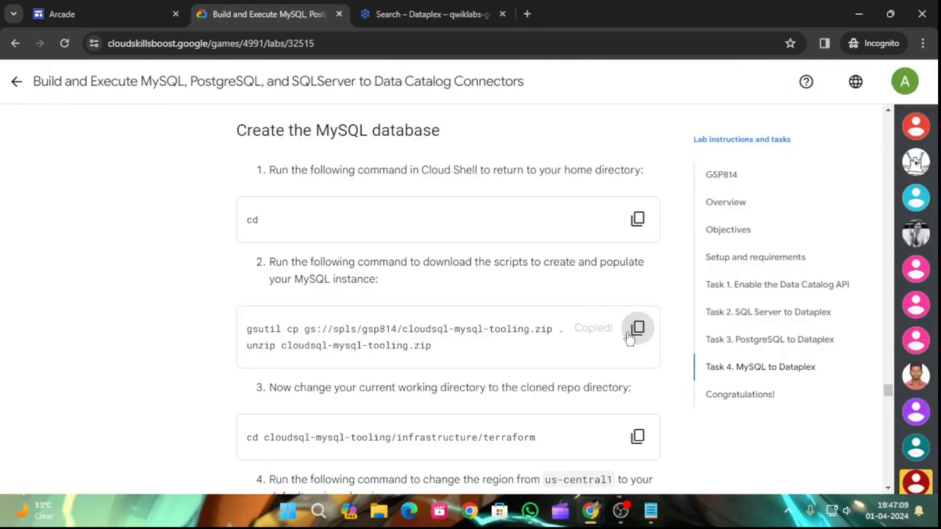
left_click(421, 12)
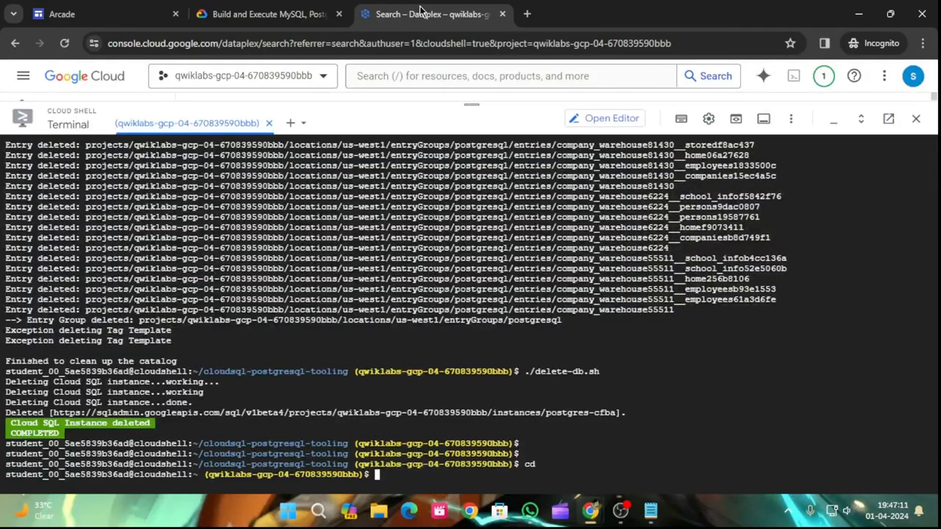
key("ctrl+v")
key("Return")
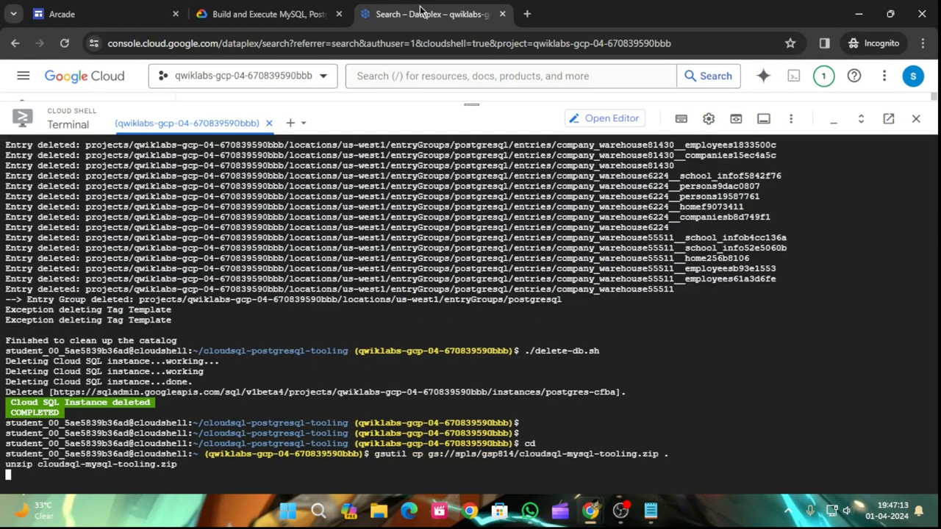
Copy the lab's step 3 command and run it to change the working directory to cloudsql-mysql-tooling/infrastructure/terraform
left_click(309, 12)
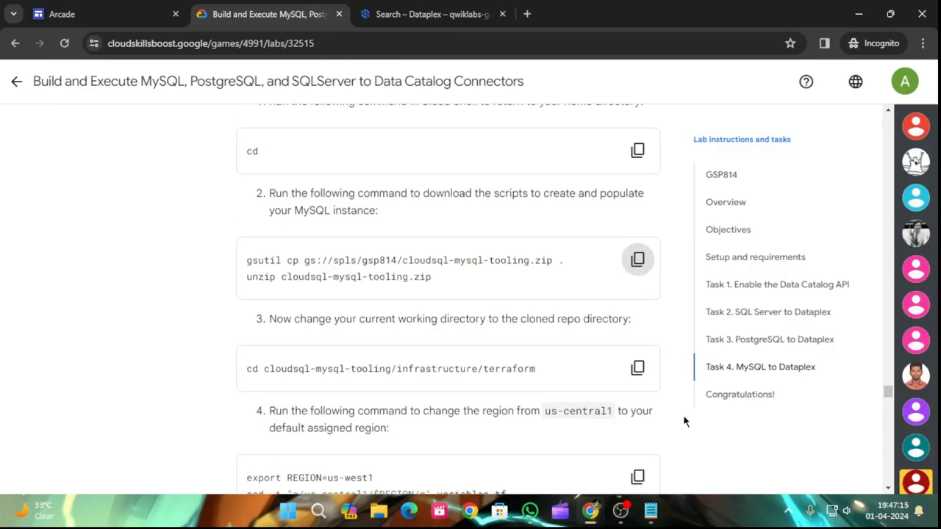
left_click(637, 369)
left_click(447, 14)
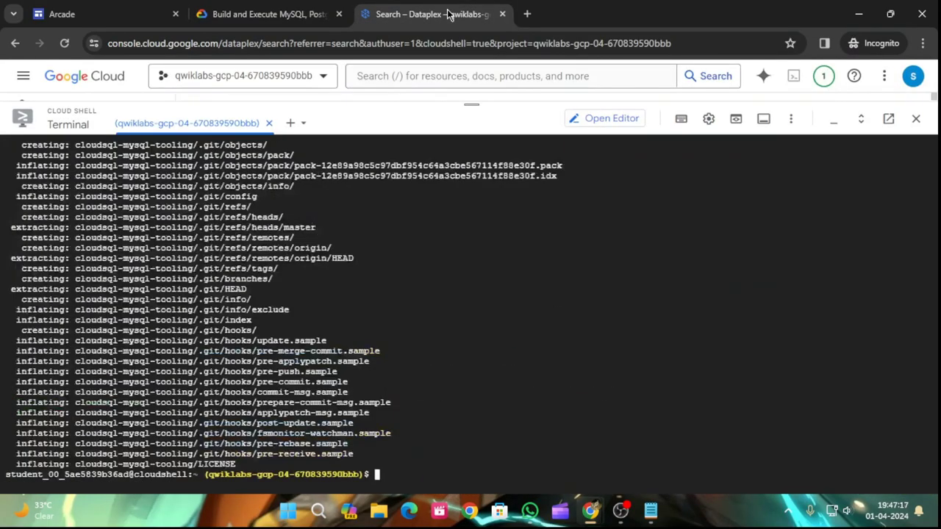
key("ctrl+v")
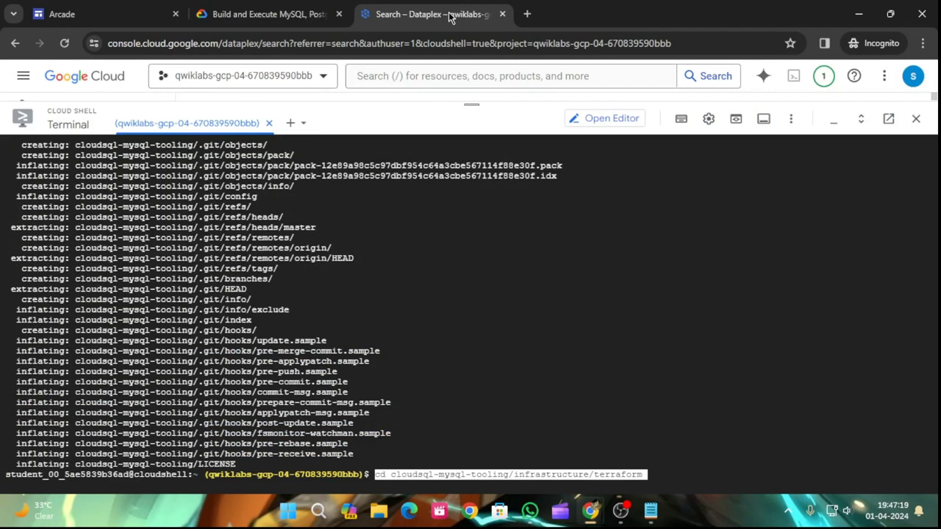
key("Return")
Copy and run the commands that export REGION=us-west1 and replace us-central1 with that region in variables.tf
left_click(280, 12)
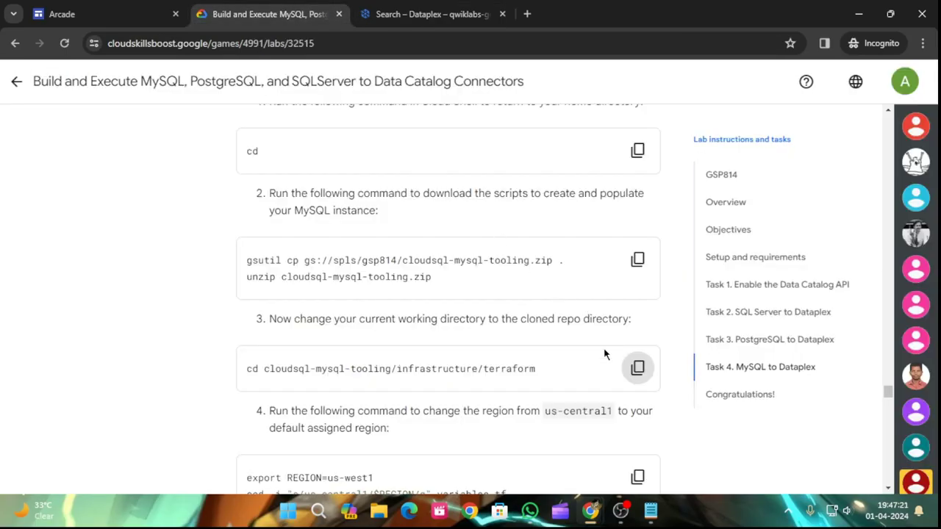
scroll(604, 355, "down", 2)
left_click(637, 340)
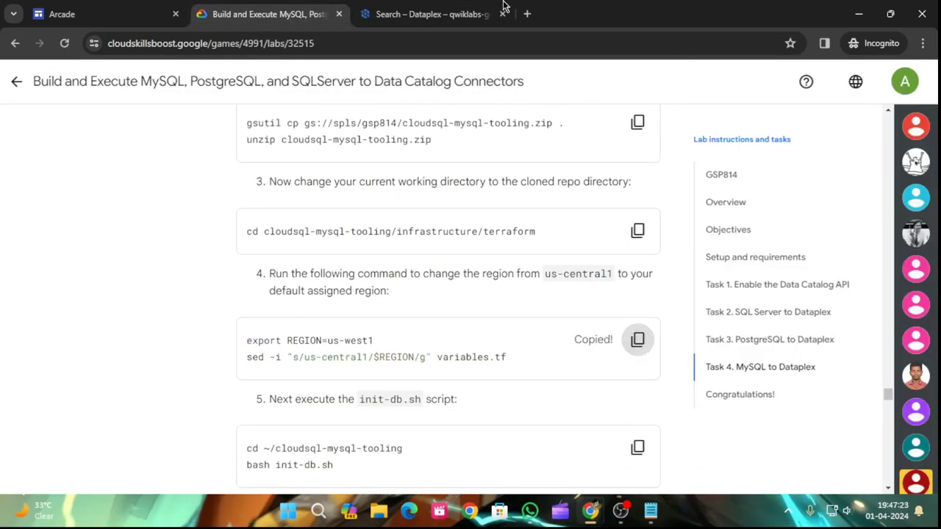
left_click(441, 14)
key("ctrl+v")
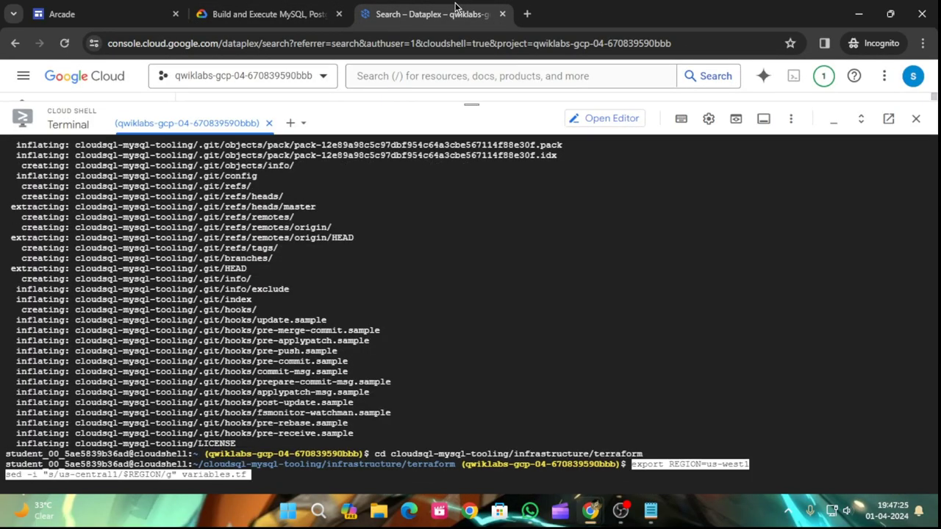
key("Return")
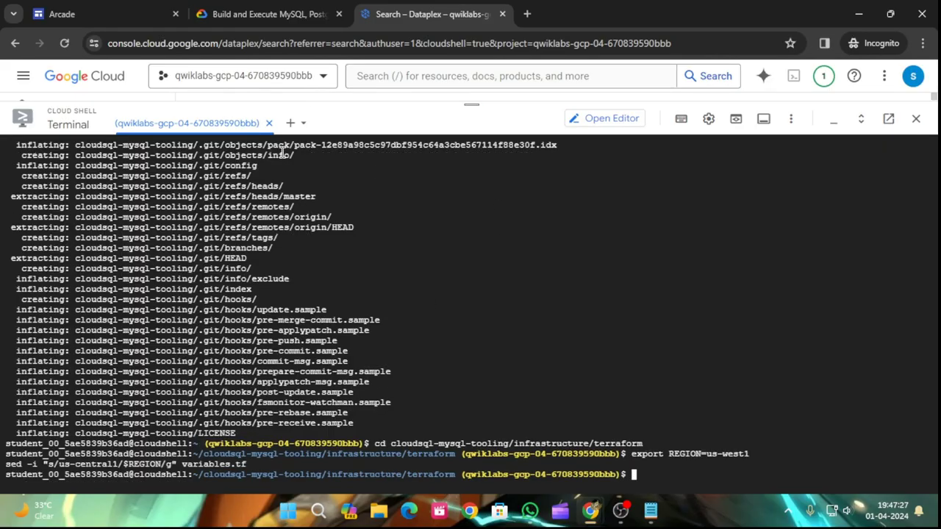
Copy the step 5 commands and run init-db.sh from ~/cloudsql-mysql-tooling in Cloud Shell to create the MySQL database
left_click(261, 9)
scroll(564, 375, "down", 2)
left_click(636, 312)
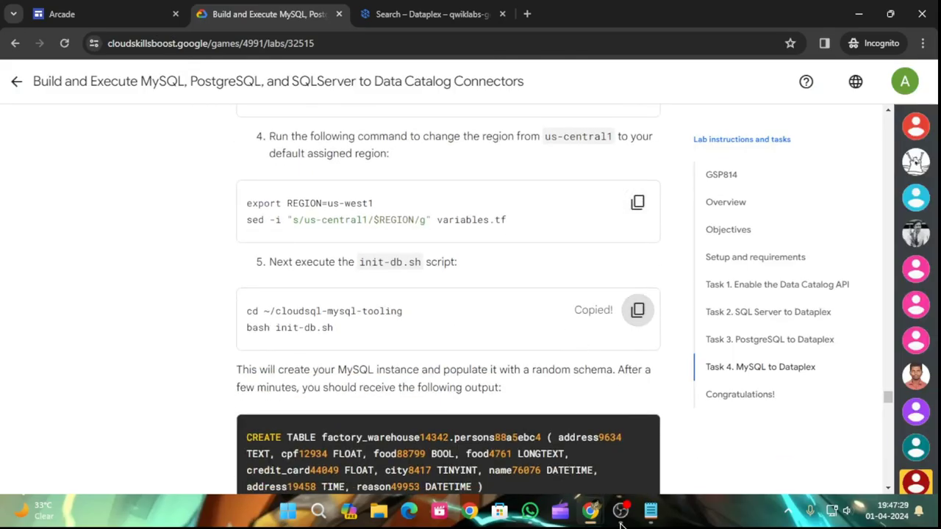
left_click(416, 4)
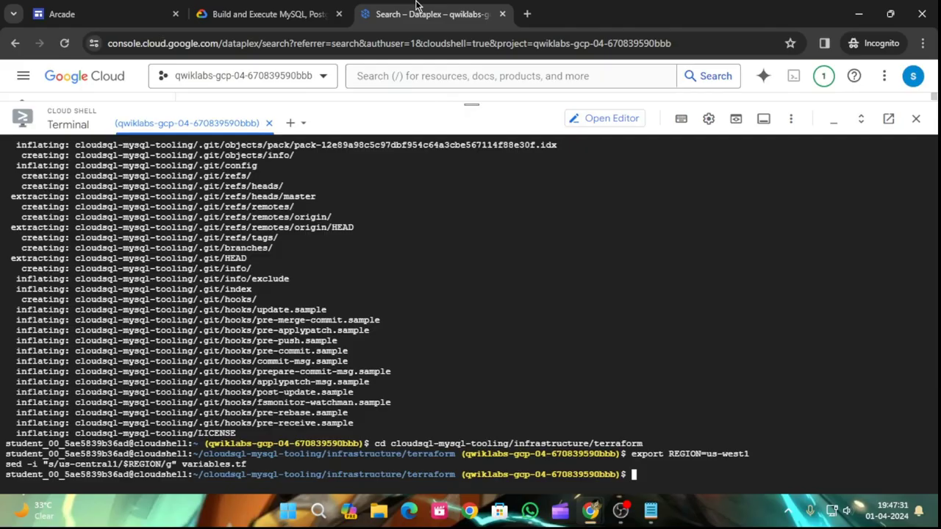
key("ctrl+v")
key("Return")
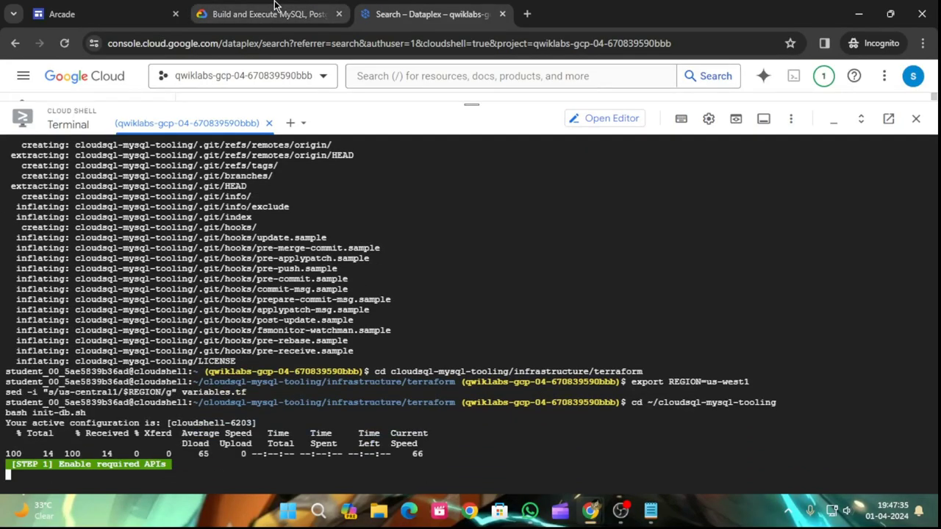
Check the lab progress for "Create the MySQL Database" and look at the init-db.sh run in Cloud Shell
left_click(335, 6)
scroll(546, 340, "down", 5)
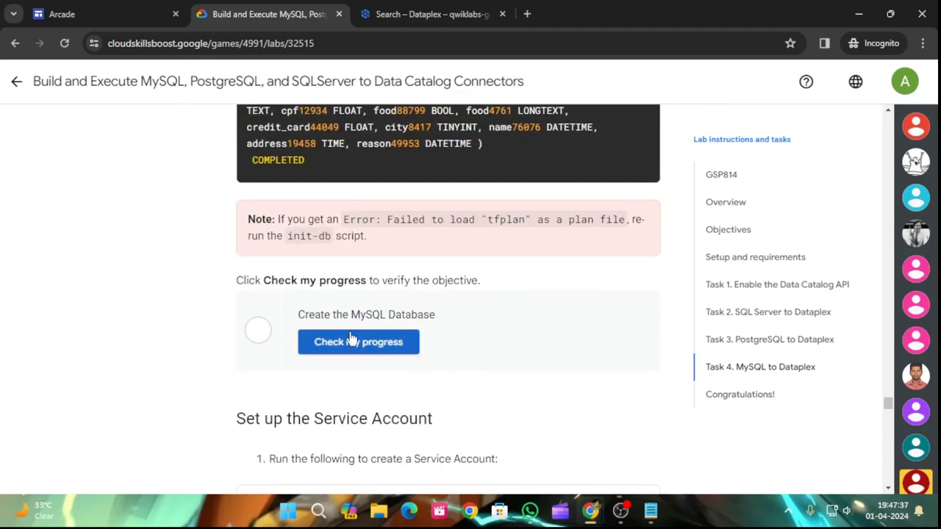
left_click(339, 342)
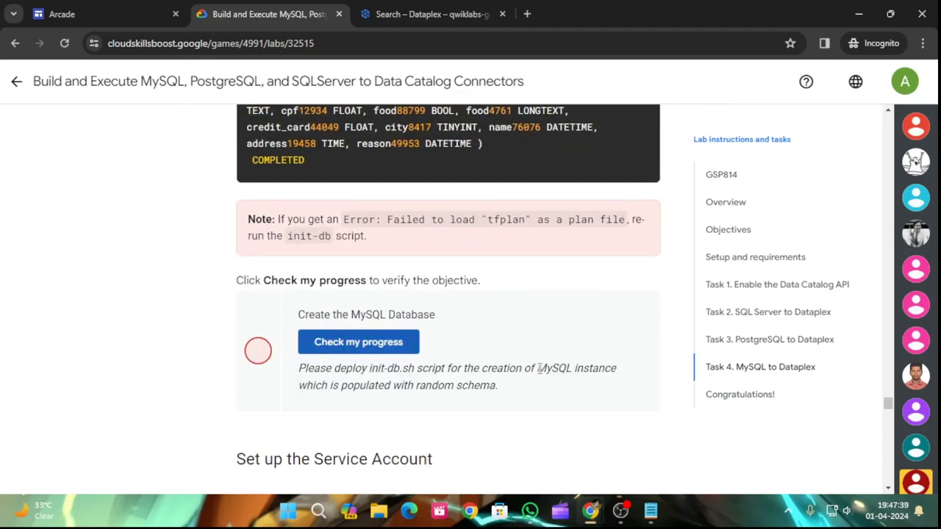
left_click(470, 8)
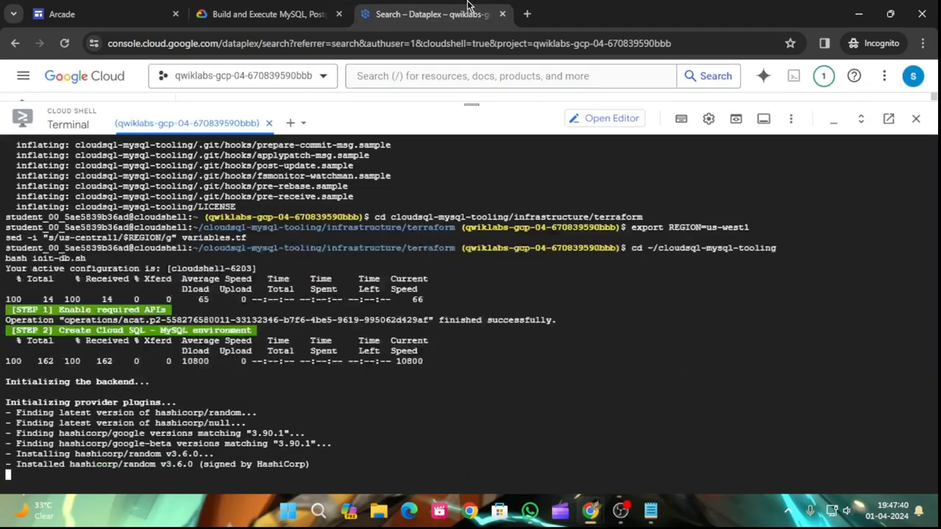
left_click(197, 6)
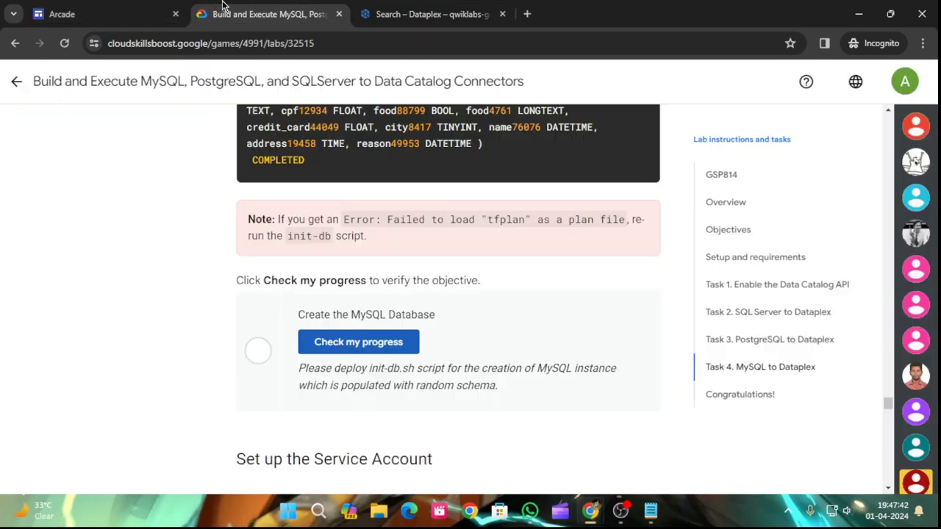
Recheck the "Create the MySQL Database" progress repeatedly while the init-db.sh script runs
left_click(384, 340)
left_click(353, 344)
left_click(386, 342)
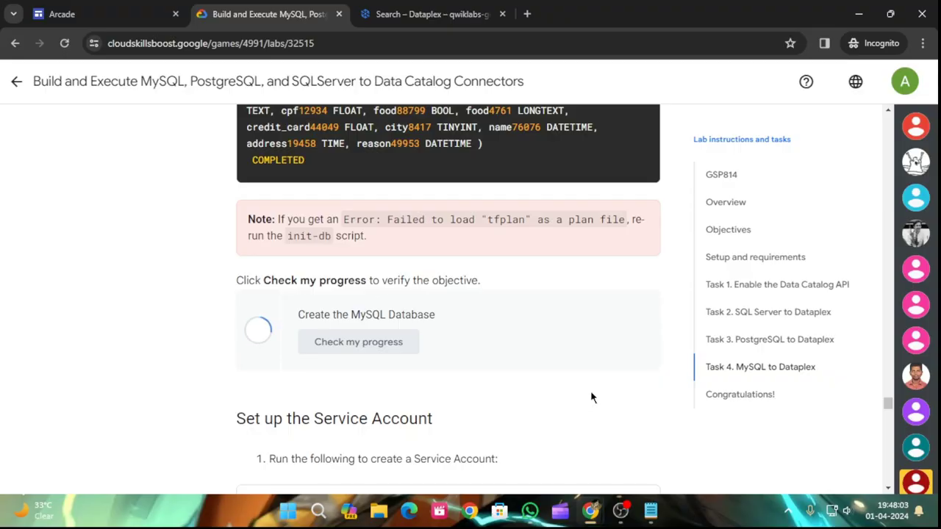
left_click(398, 351)
left_click(397, 351)
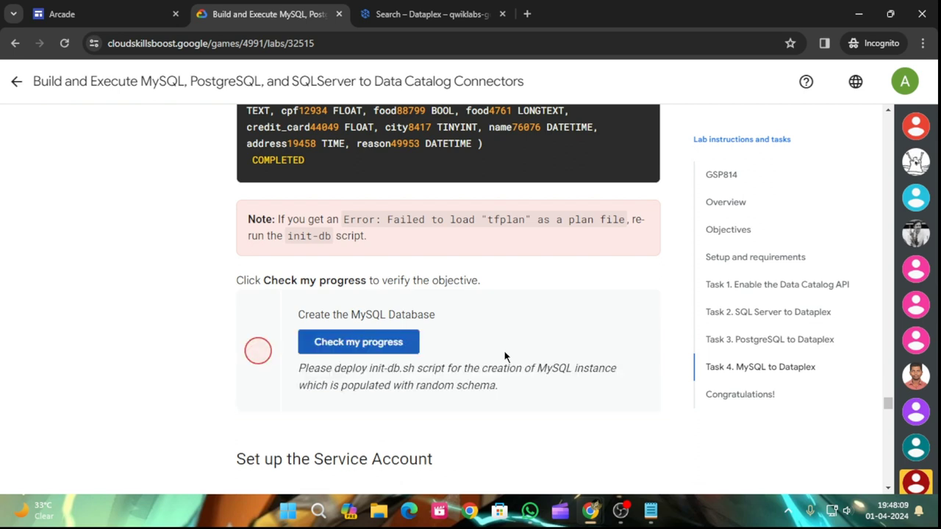
left_click(386, 341)
left_click(340, 346)
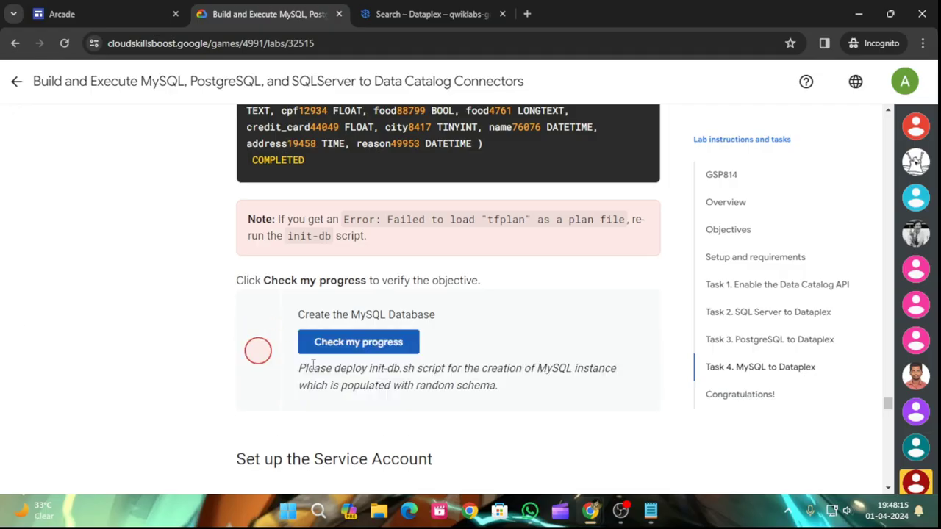